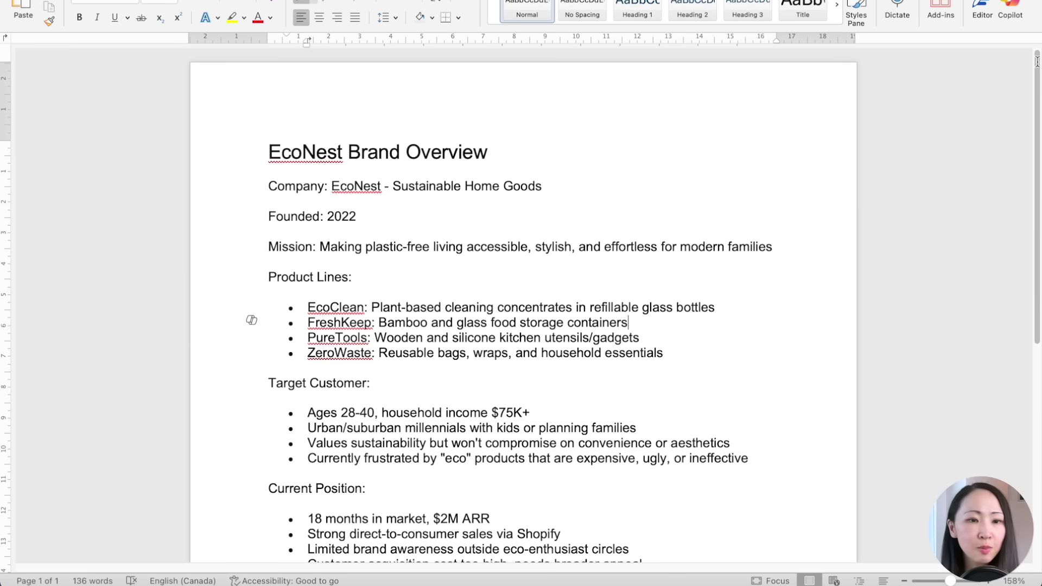
- Switch from the EcoNest Brand Overview document to ChatGPT and create a project named EcoNest Marketing Team
{"action": "left_click_drag", "start_coordinate": [1037, 61], "coordinate": [1037, 65]}
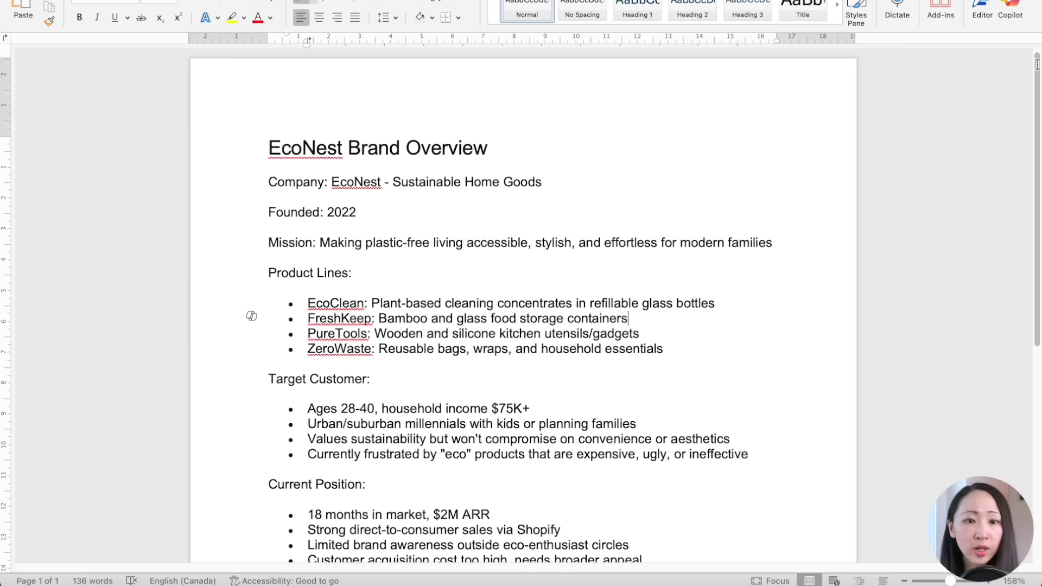
{"action": "left_click_drag", "start_coordinate": [1037, 64], "coordinate": [1039, 170]}
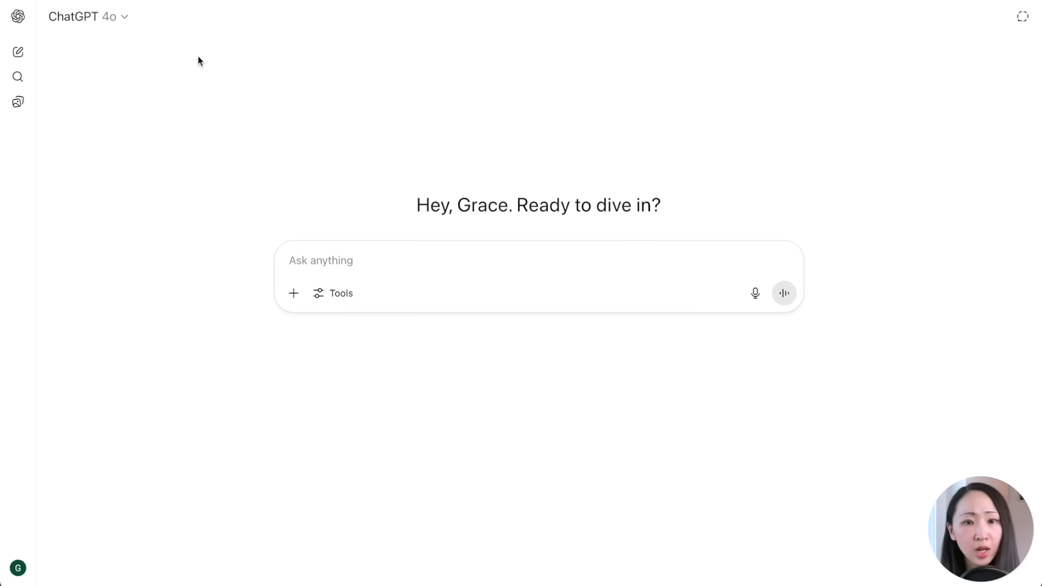
{"action": "left_click", "coordinate": [18, 17]}
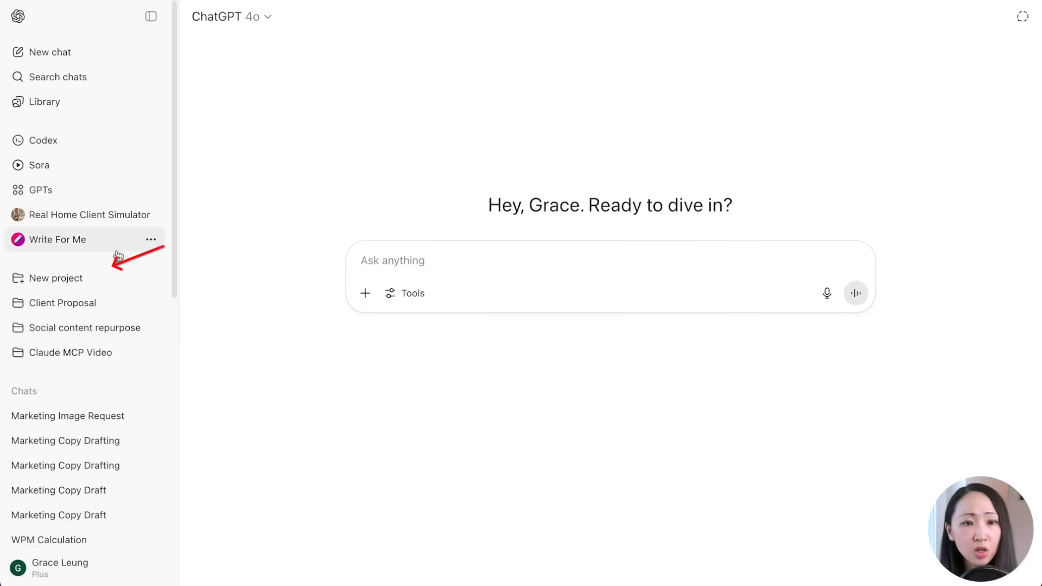
{"action": "left_click", "coordinate": [104, 284]}
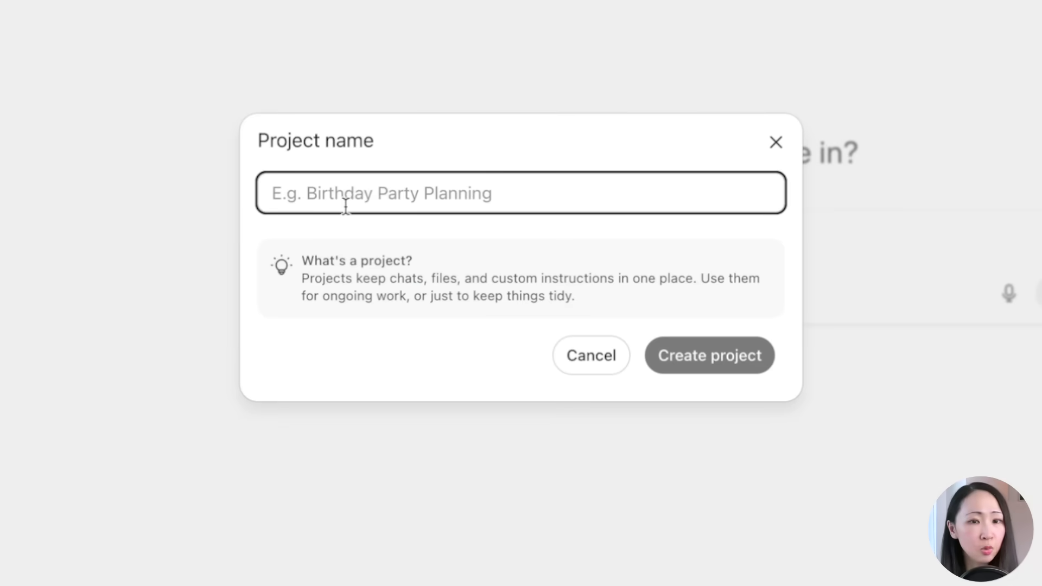
{"action": "type", "text": "EcoNest Marketing Team"}
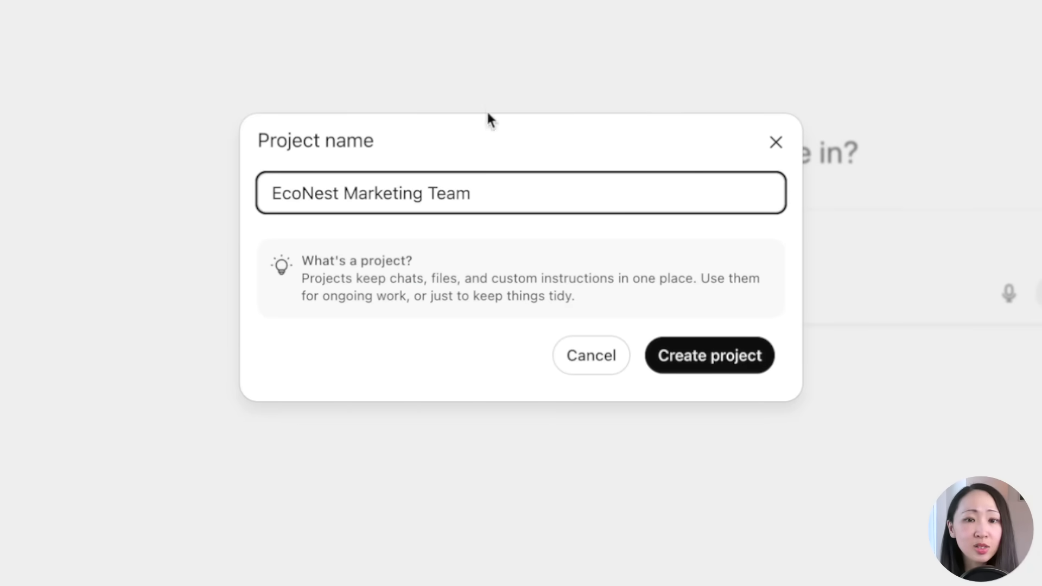
{"action": "left_click", "coordinate": [727, 356]}
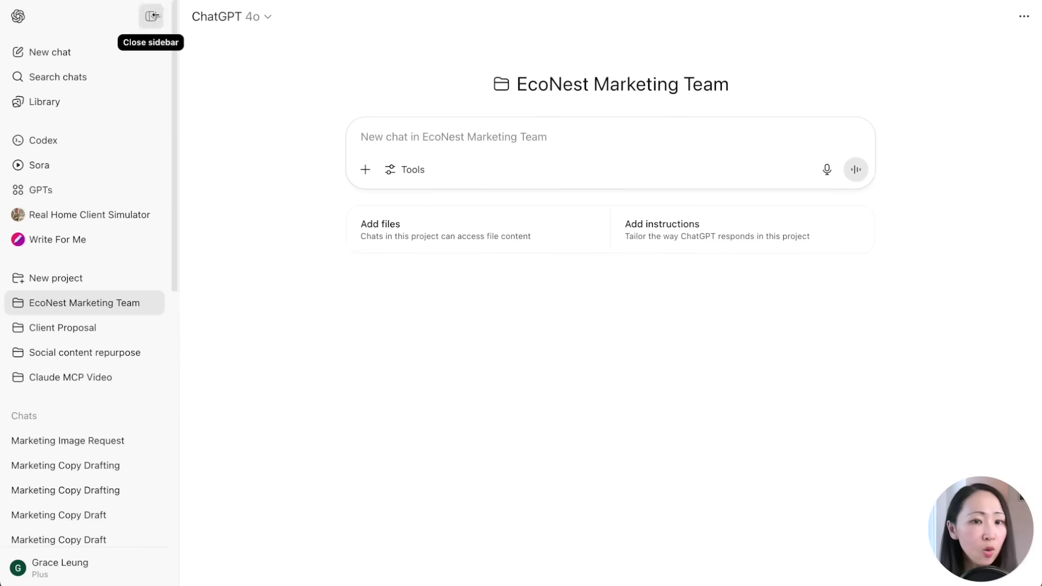
{"action": "left_click", "coordinate": [152, 16]}
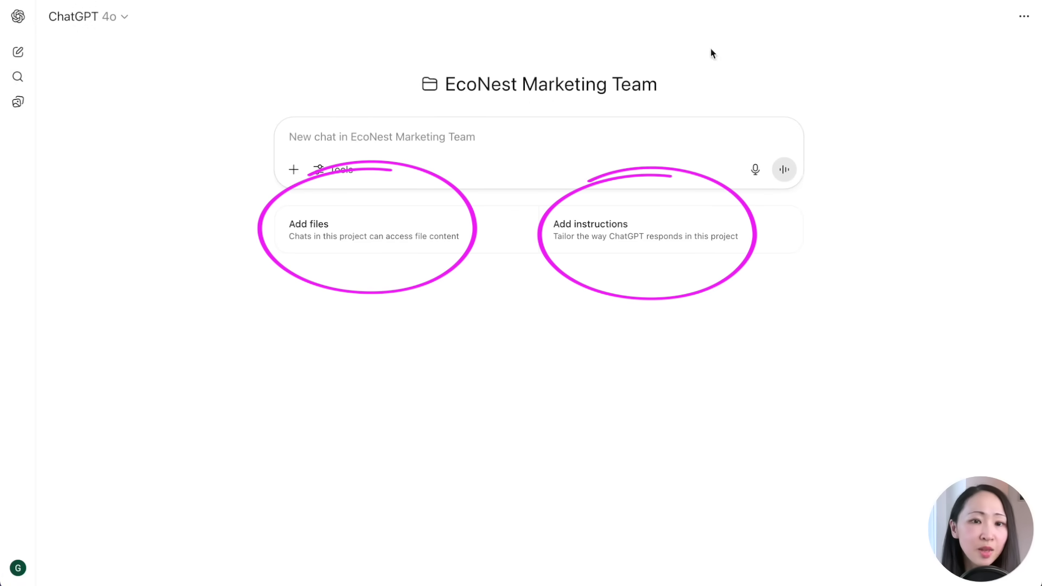
{"action": "left_click", "coordinate": [122, 20]}
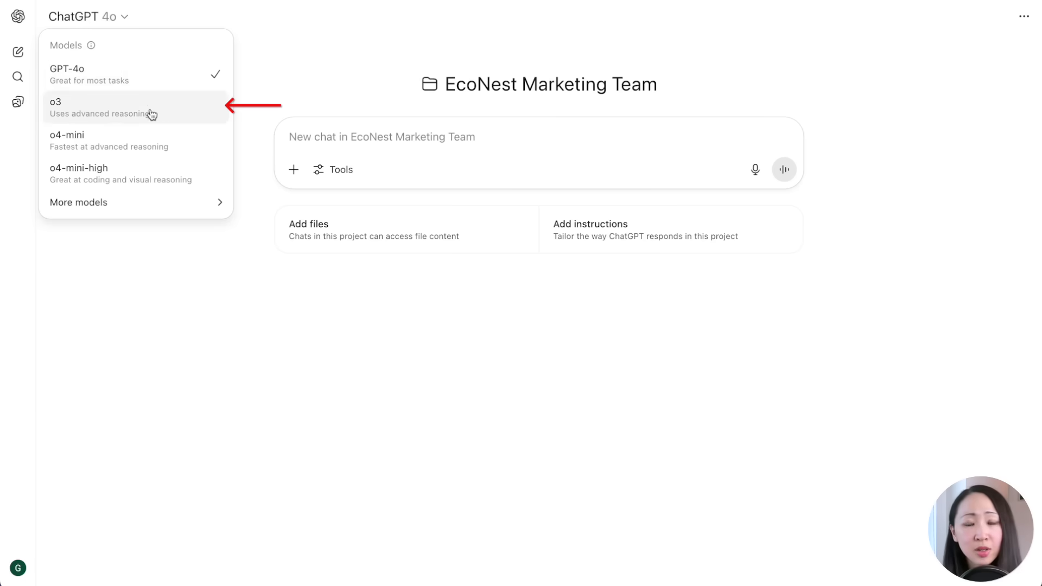
{"action": "mouse_move", "coordinate": [154, 202]}
{"action": "left_click", "coordinate": [145, 310]}
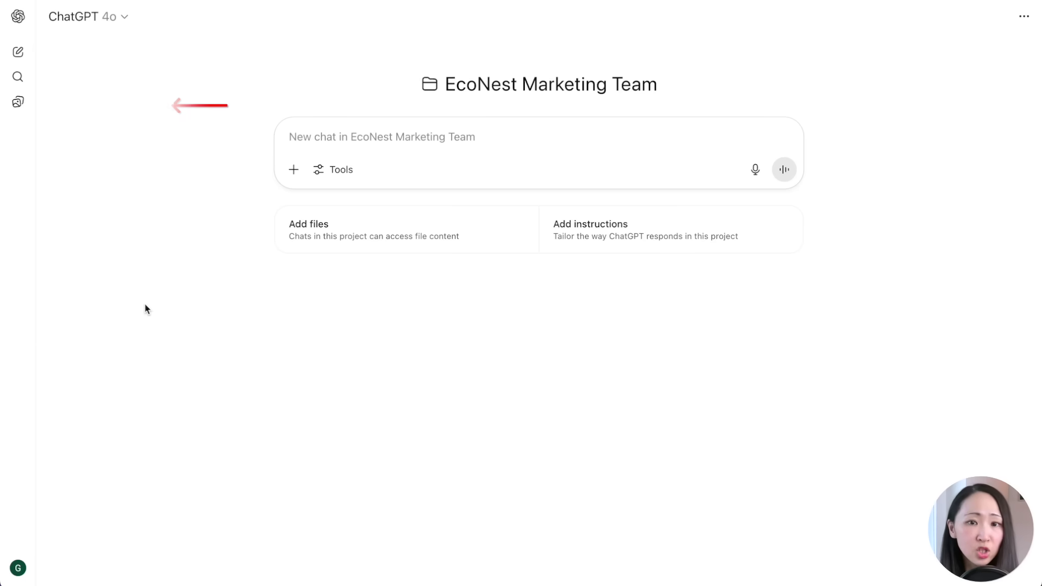
- Add the EcoNest Brand Overview document to the project's files
{"action": "left_click", "coordinate": [415, 248]}
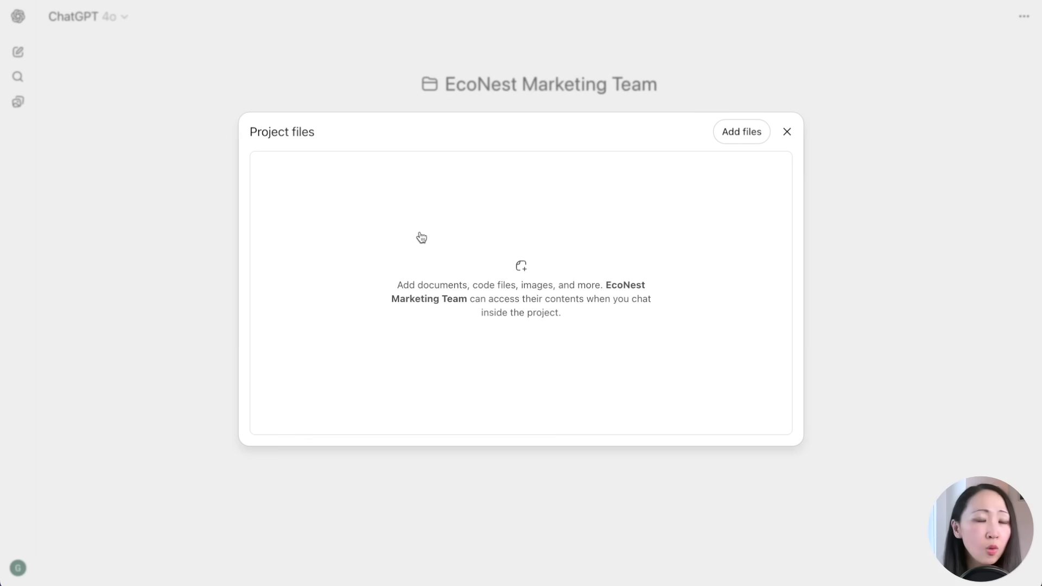
{"action": "left_click", "coordinate": [910, 334]}
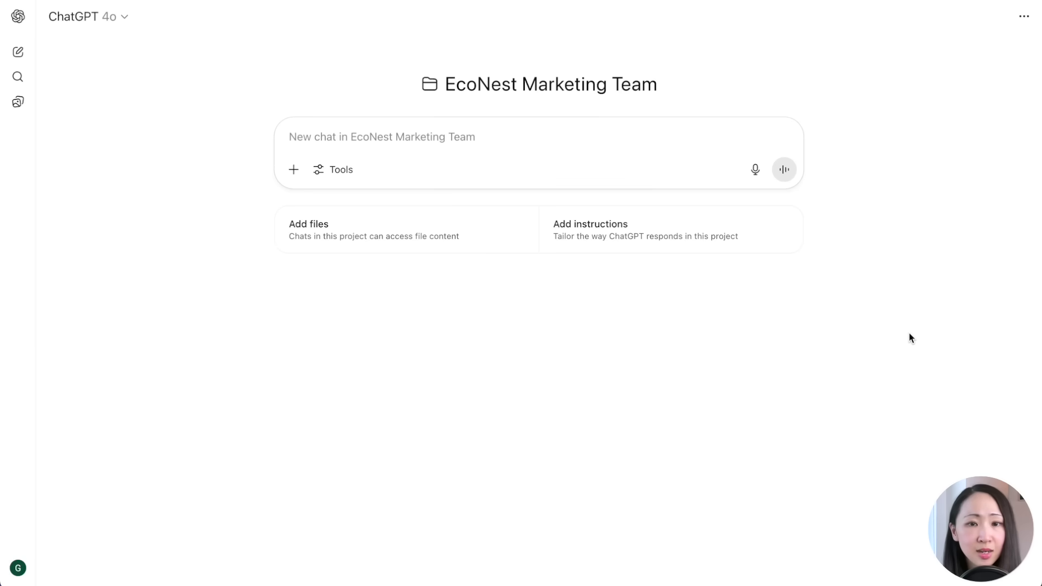
{"action": "left_click", "coordinate": [646, 242]}
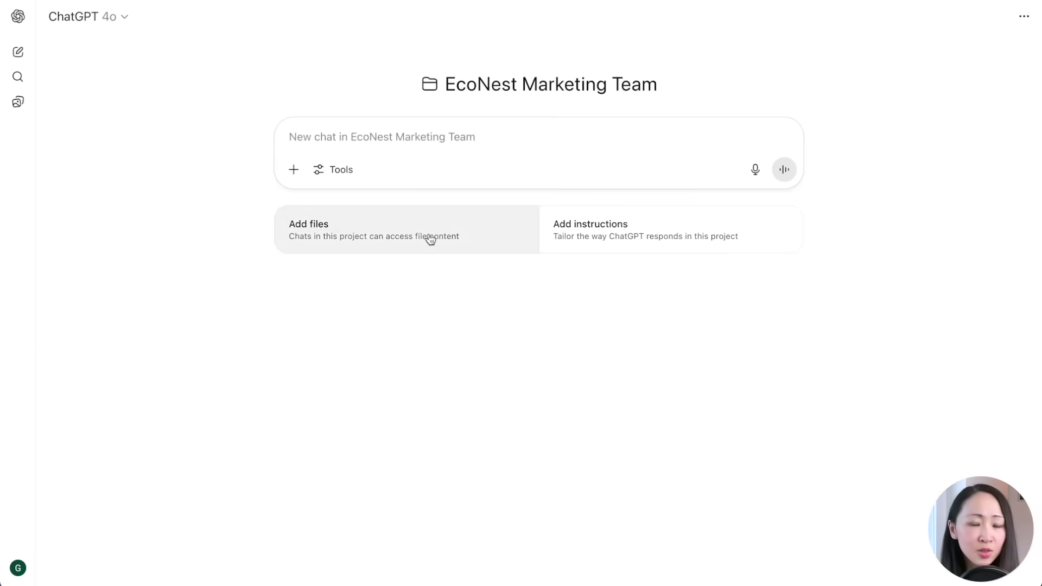
{"action": "left_click", "coordinate": [431, 239]}
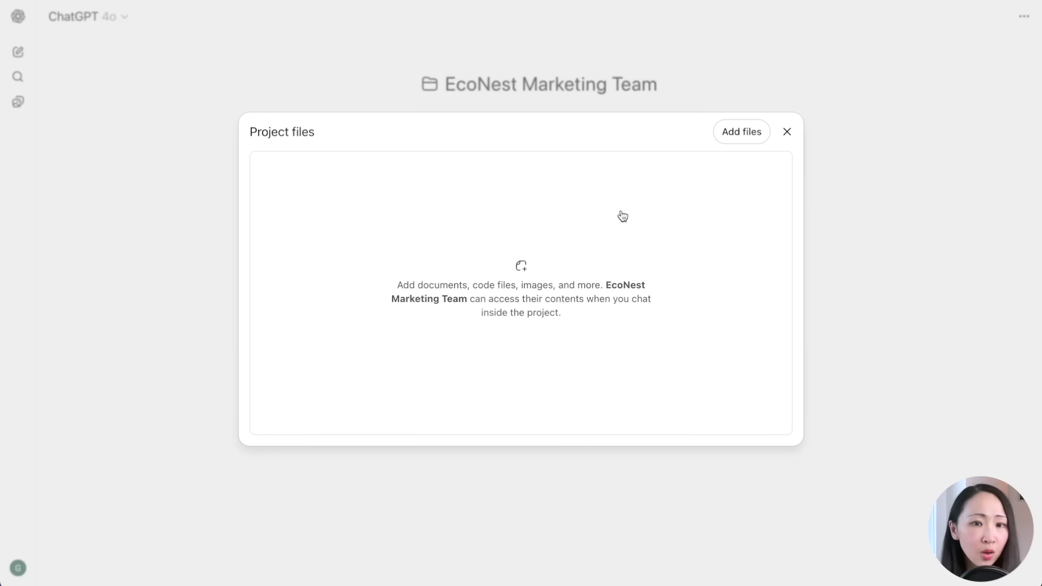
{"action": "left_click", "coordinate": [917, 292]}
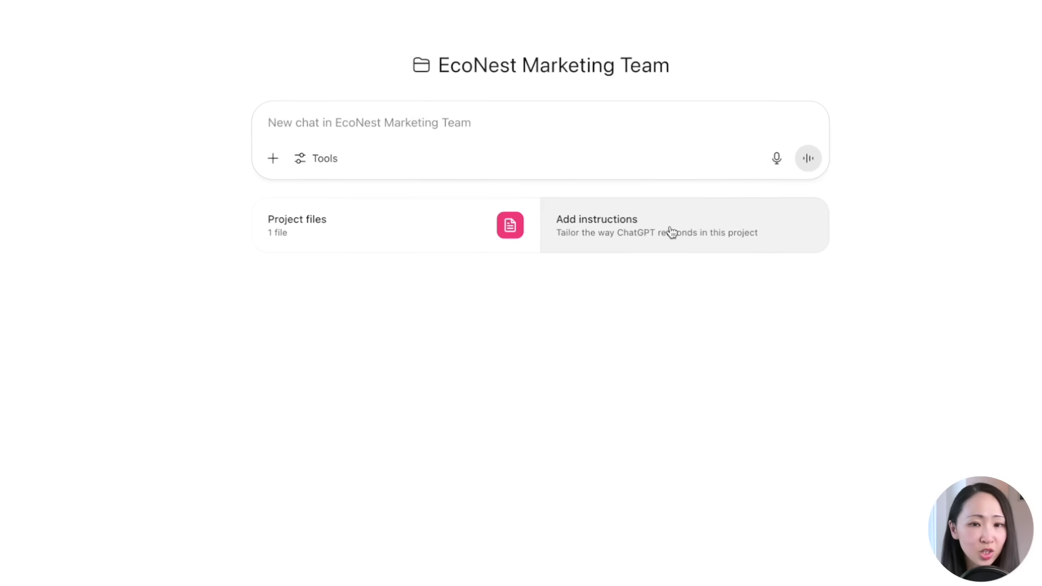
- Add project instructions to act as the marketing team lead for EcoNest with strategic, insightful, and professional responses
{"action": "left_click", "coordinate": [658, 235]}
{"action": "type", "text": "Act as the marketing team lead for EcoNest, your responses must be strategic, insightful, and professional. Always structure your outputs for clarity using bold headings and bullet points. Proactively reference project context and data to justify your recommendations."}
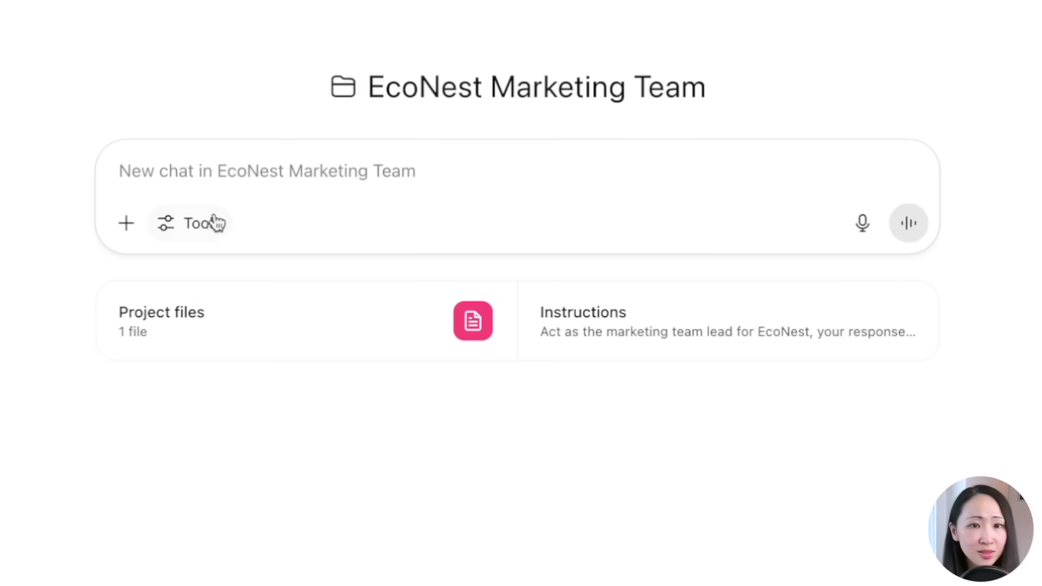
- Submit a deep research request for a market research report on EcoNest's target audience, focused on eco-conscious millennials who buy plastic-free household products
{"action": "left_click", "coordinate": [217, 222]}
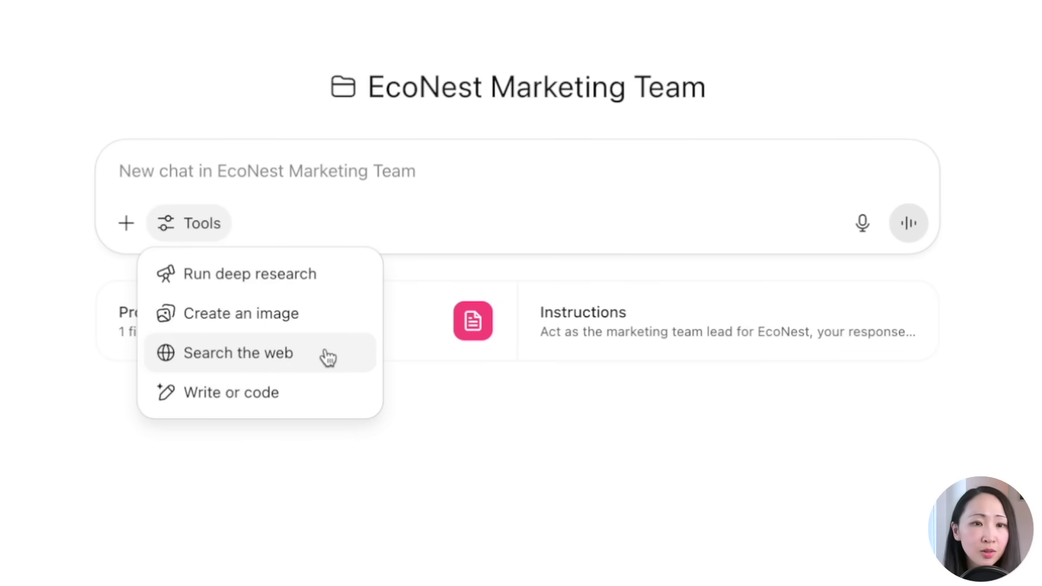
{"action": "left_click", "coordinate": [321, 278]}
{"action": "left_click", "coordinate": [397, 225]}
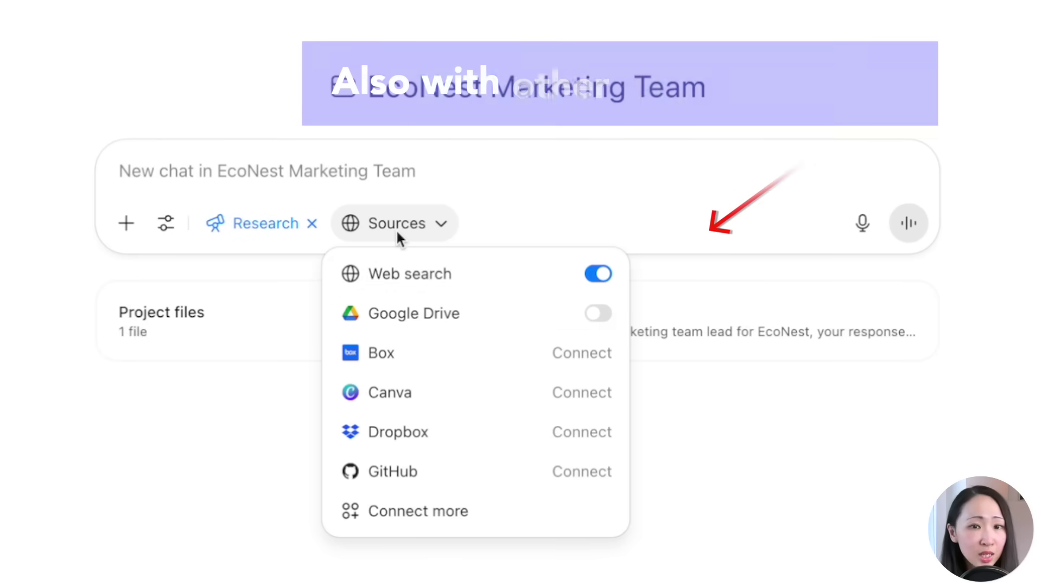
{"action": "left_click", "coordinate": [551, 326]}
{"action": "left_click", "coordinate": [513, 328]}
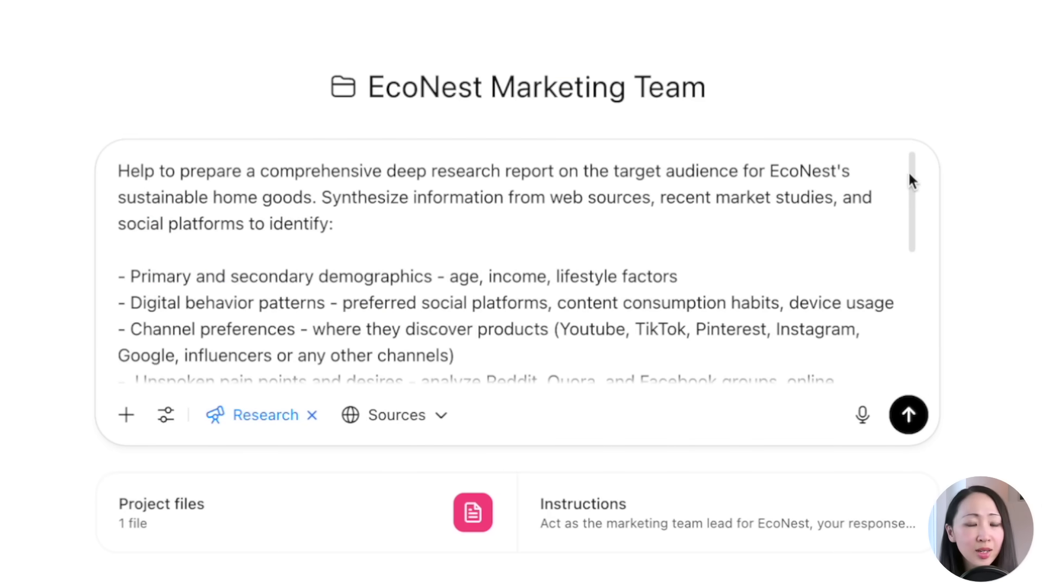
{"action": "left_click_drag", "start_coordinate": [909, 175], "coordinate": [909, 314]}
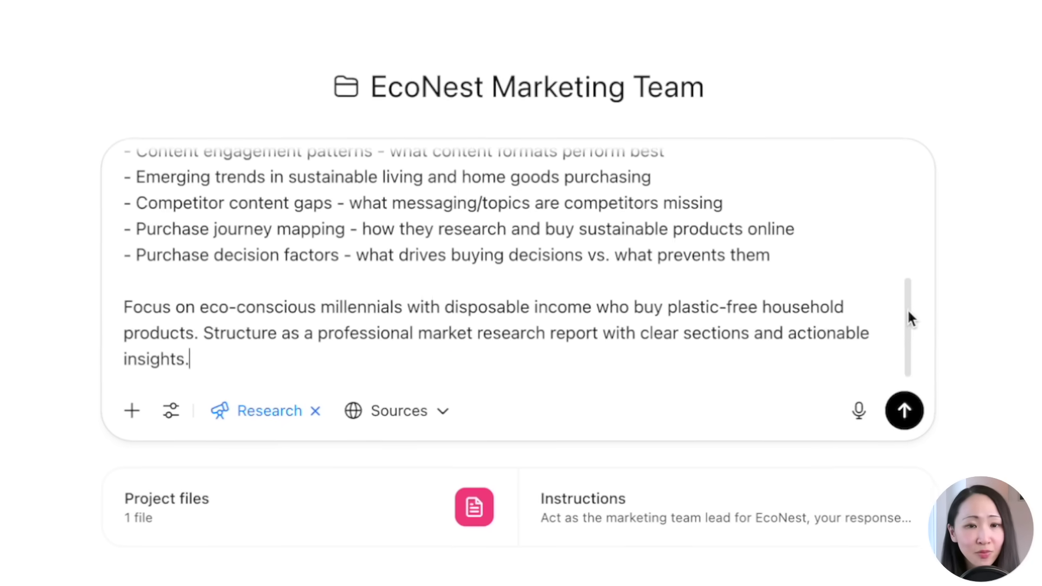
{"action": "left_click", "coordinate": [906, 412]}
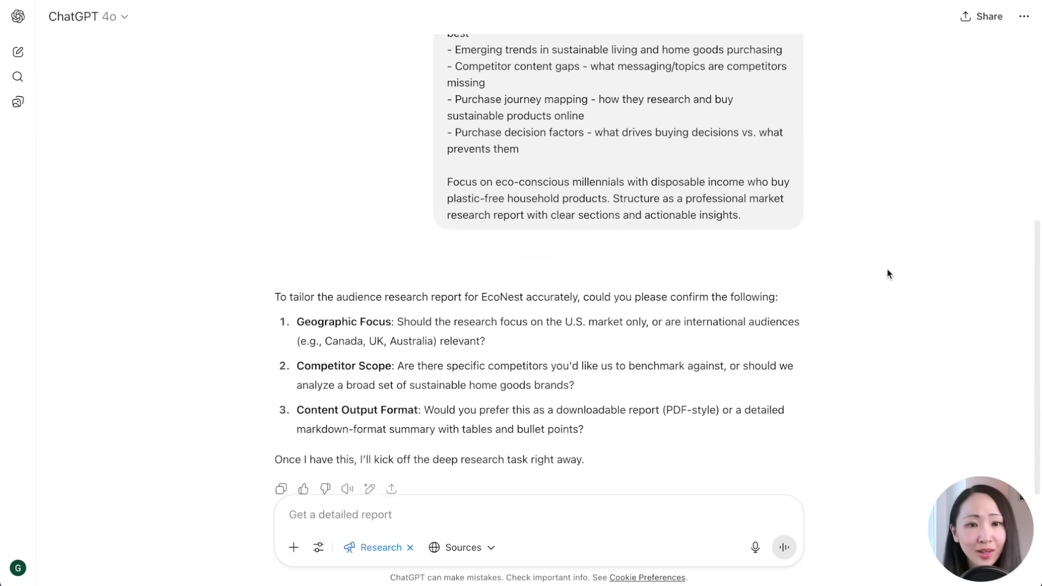
- Answer the clarifying questions: primarily U.S., plus Canada and UK insights; competitors Grove Collaborative, Blueland, Branch Basics and Package Free; downloadable PDF report
{"action": "type", "text": "1. Focus on the U.S. market primarily, with key insights from Canada and UK where relevant.  2. Yes, analyze Grove Collaborative, Blueland, Branch Basics, and Package Free as primary competitors.  3. Downloadable PDF report"}
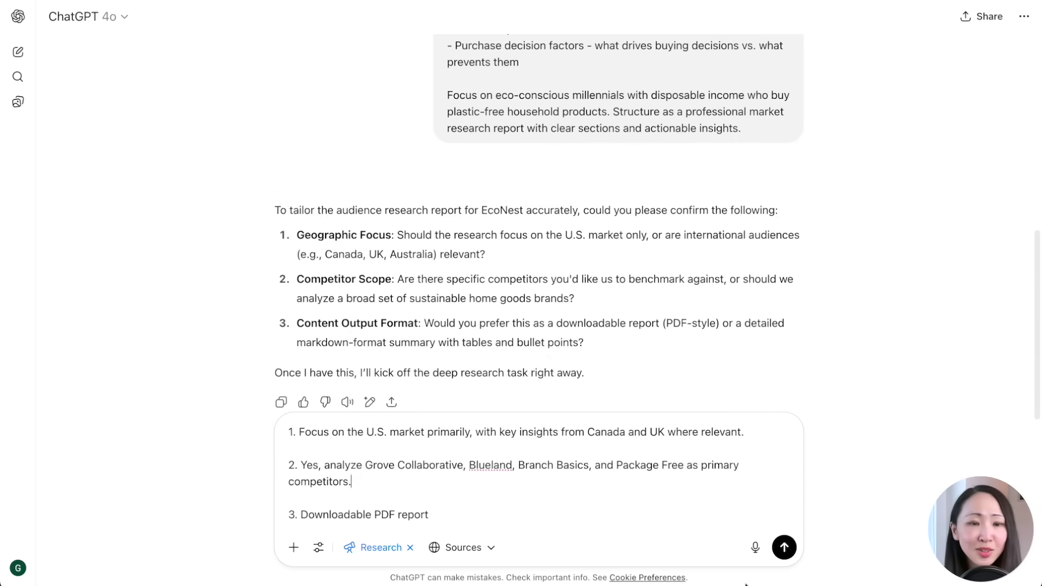
{"action": "key", "text": "Return"}
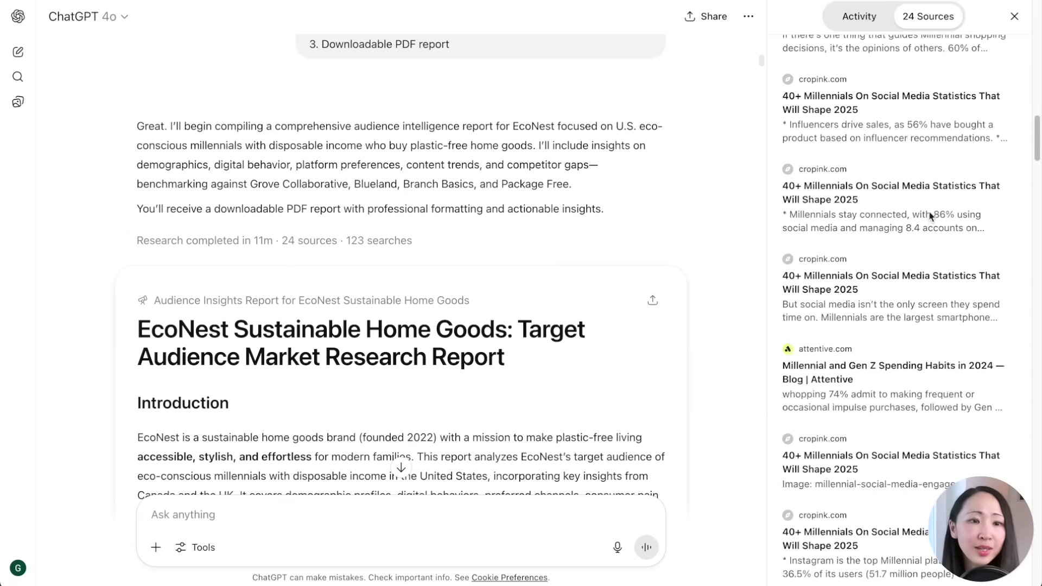
- Review the research source list and read the report's introduction, demographics, digital behavior and channel preference sections
{"action": "scroll", "coordinate": [930, 215], "scroll_direction": "down", "scroll_amount": 5}
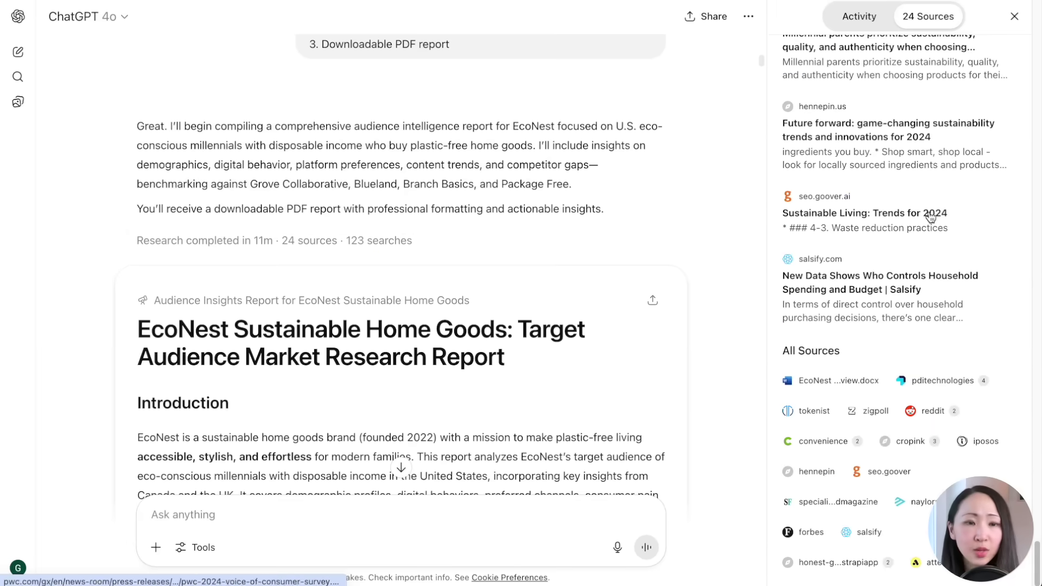
{"action": "left_click", "coordinate": [1014, 17]}
{"action": "scroll", "coordinate": [653, 316], "scroll_direction": "down", "scroll_amount": 5}
{"action": "scroll", "coordinate": [649, 357], "scroll_direction": "down", "scroll_amount": 10}
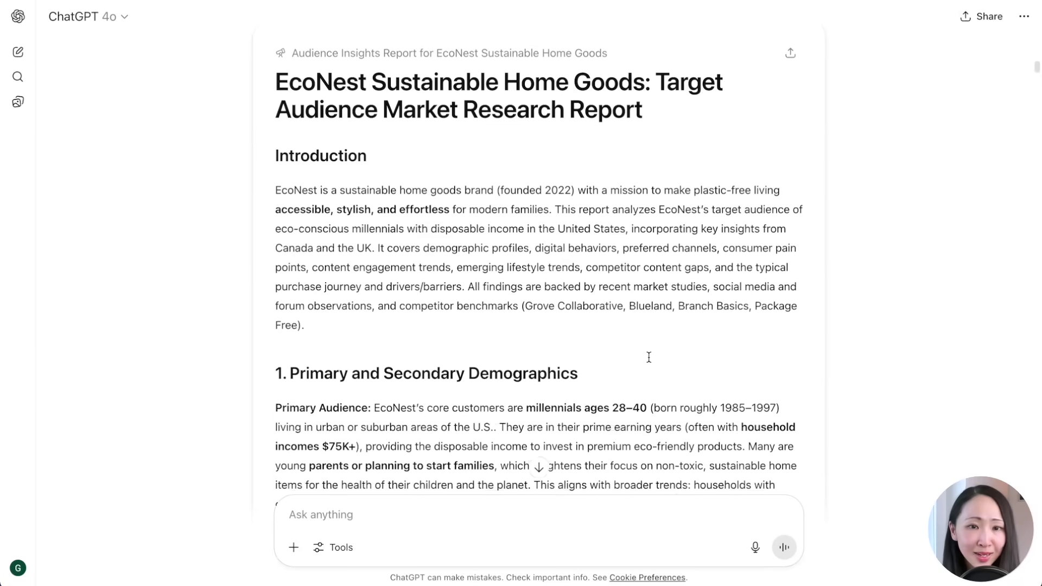
{"action": "scroll", "coordinate": [649, 357], "scroll_direction": "down", "scroll_amount": 8}
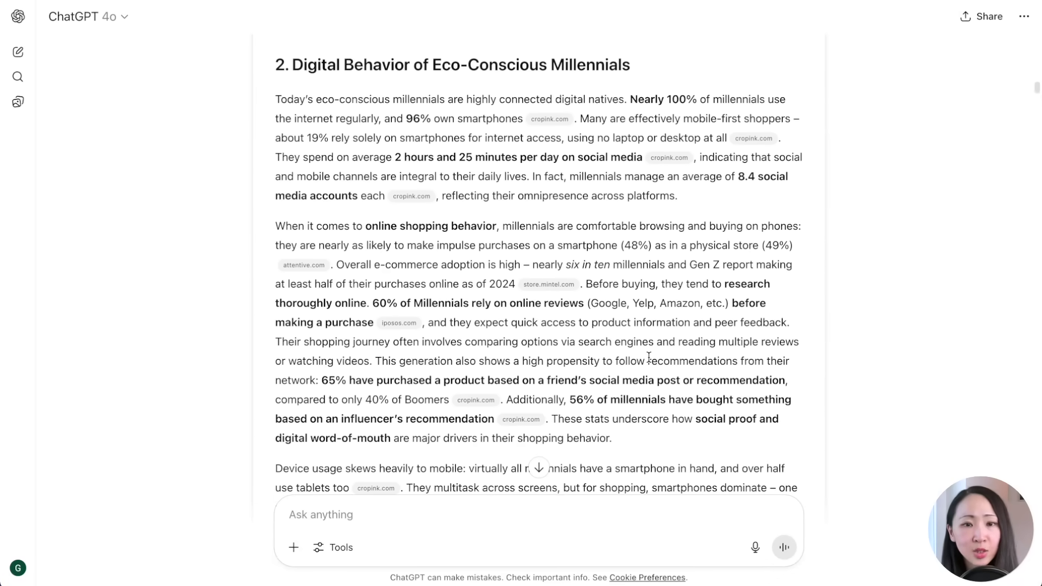
{"action": "scroll", "coordinate": [649, 357], "scroll_direction": "down", "scroll_amount": 2}
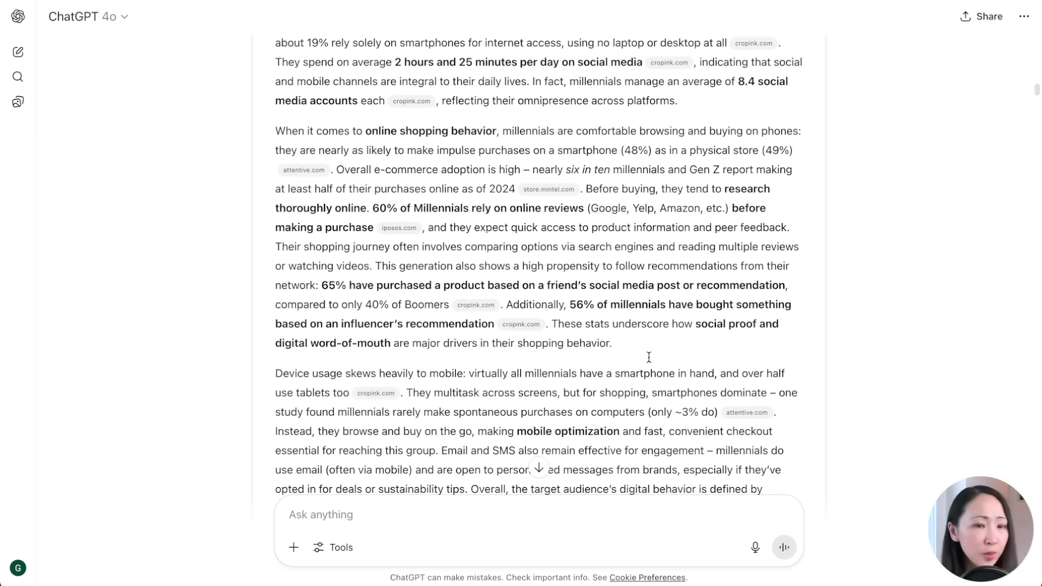
{"action": "scroll", "coordinate": [649, 357], "scroll_direction": "down", "scroll_amount": 4}
{"action": "scroll", "coordinate": [649, 357], "scroll_direction": "down", "scroll_amount": 8}
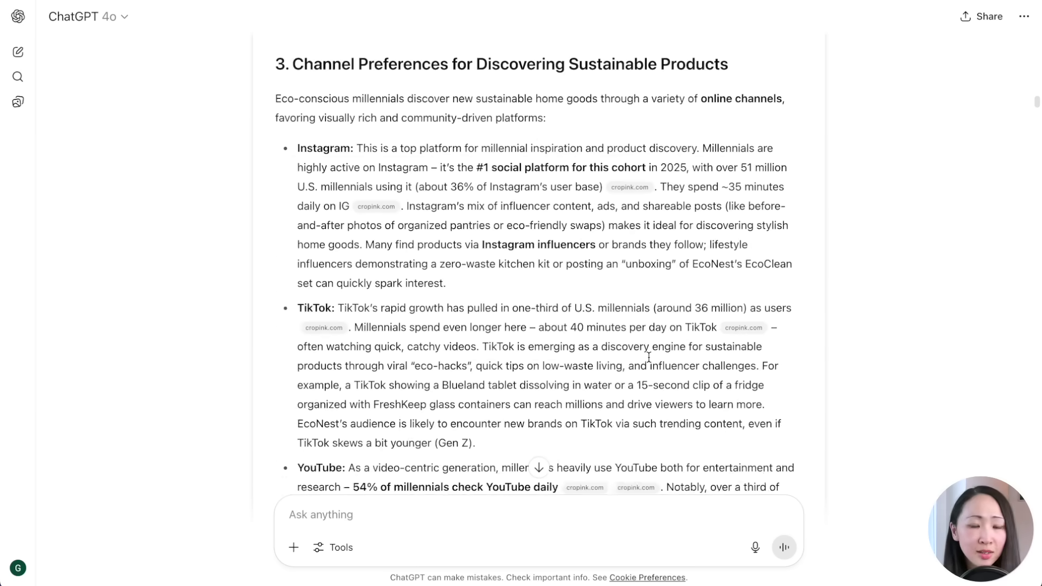
{"action": "scroll", "coordinate": [546, 249], "scroll_direction": "down", "scroll_amount": 5}
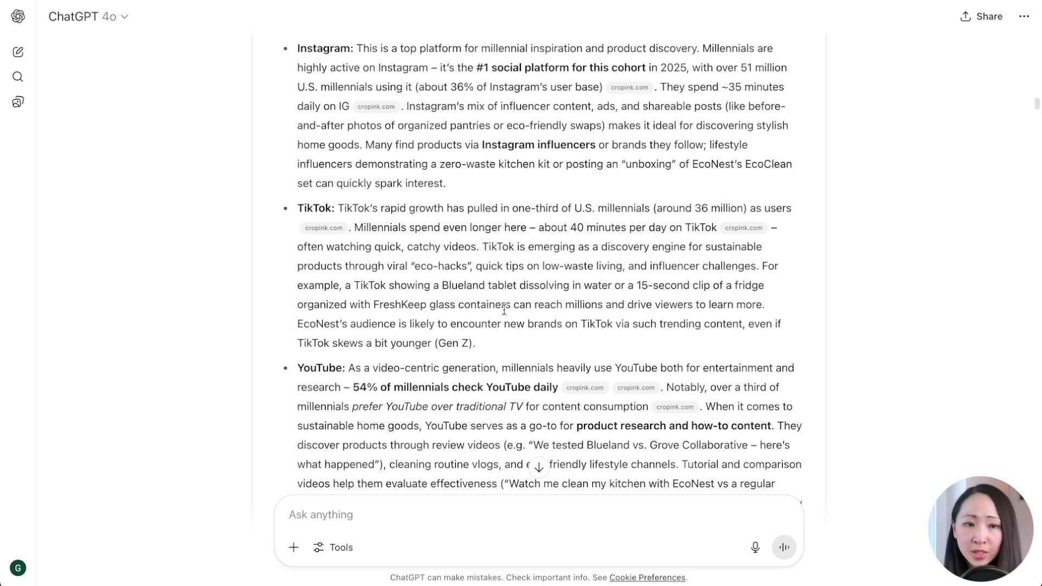
- Check the citation for the YouTube usage statistic and read the report's sections on pain points, emerging trends and competitor content gaps
{"action": "mouse_move", "coordinate": [585, 263]}
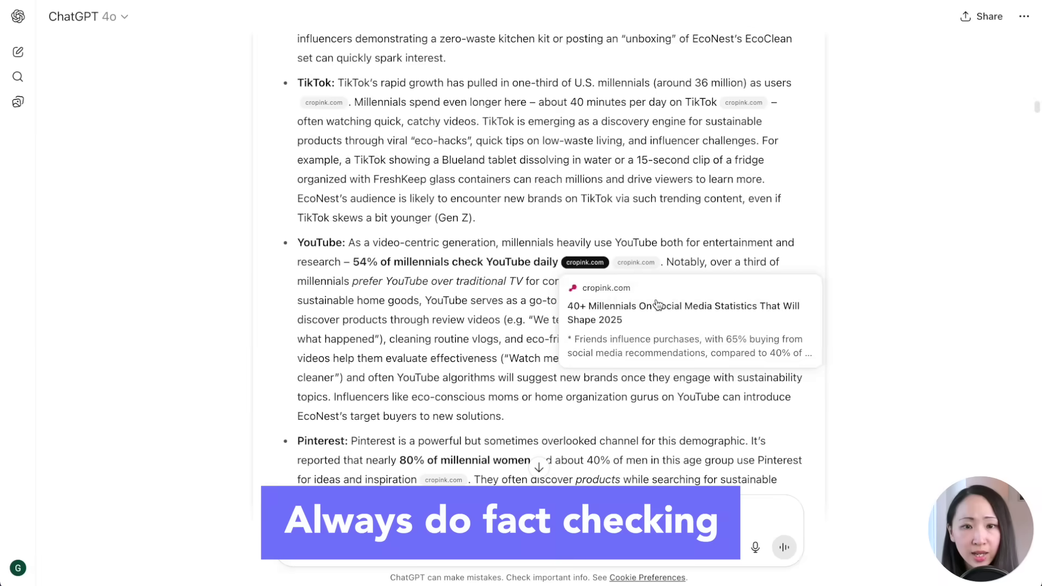
{"action": "scroll", "coordinate": [658, 304], "scroll_direction": "down", "scroll_amount": 15}
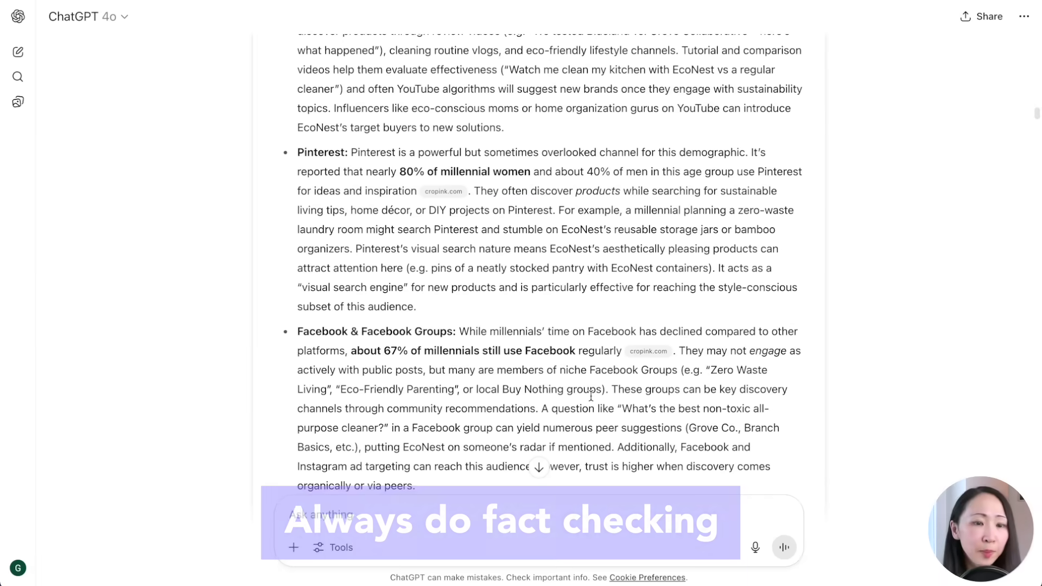
{"action": "scroll", "coordinate": [816, 351], "scroll_direction": "down", "scroll_amount": 12}
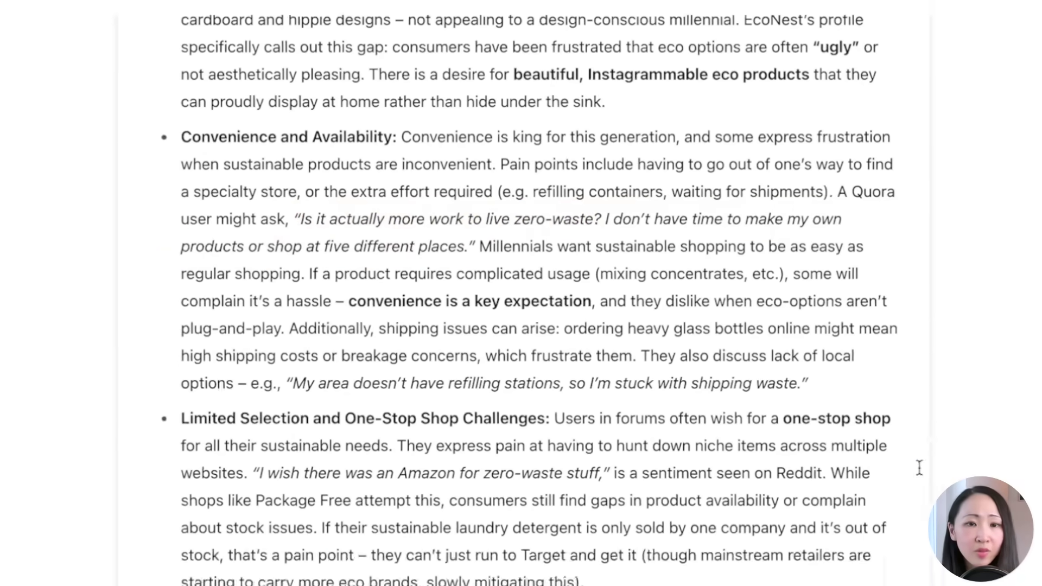
{"action": "scroll", "coordinate": [509, 300], "scroll_direction": "down", "scroll_amount": 15}
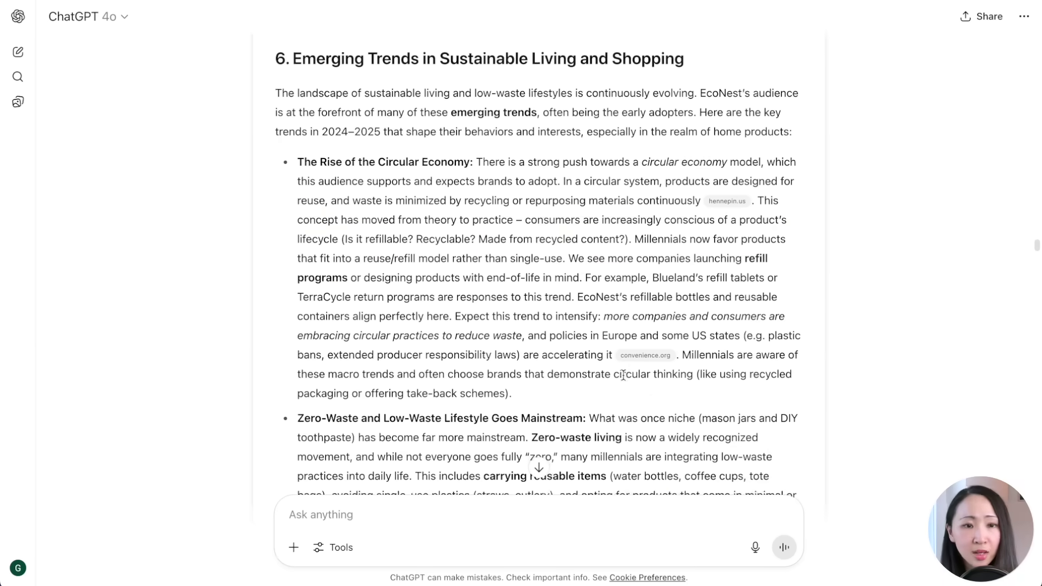
{"action": "scroll", "coordinate": [508, 300], "scroll_direction": "down", "scroll_amount": 10}
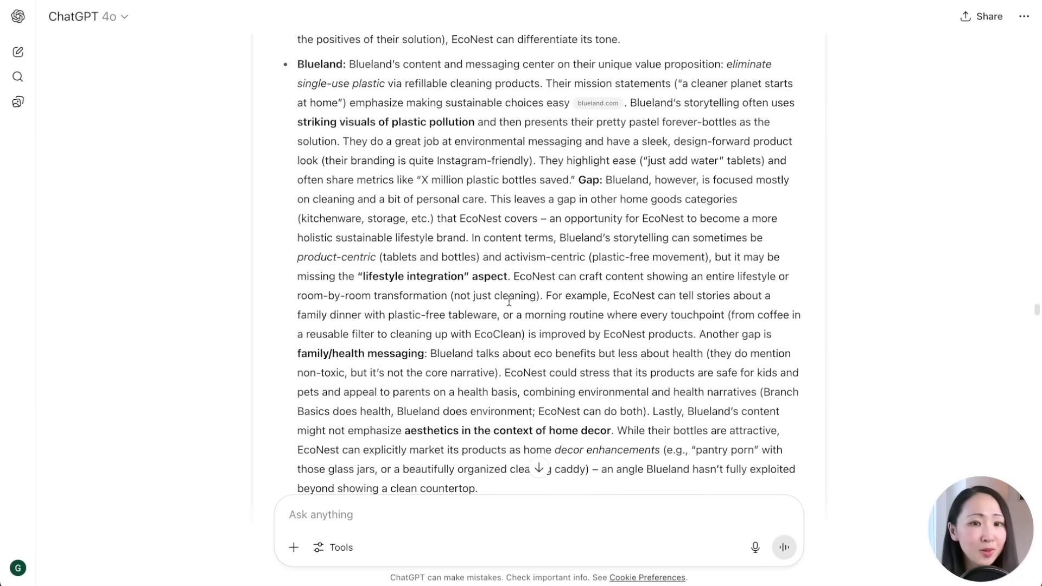
{"action": "scroll", "coordinate": [508, 299], "scroll_direction": "down", "scroll_amount": 12}
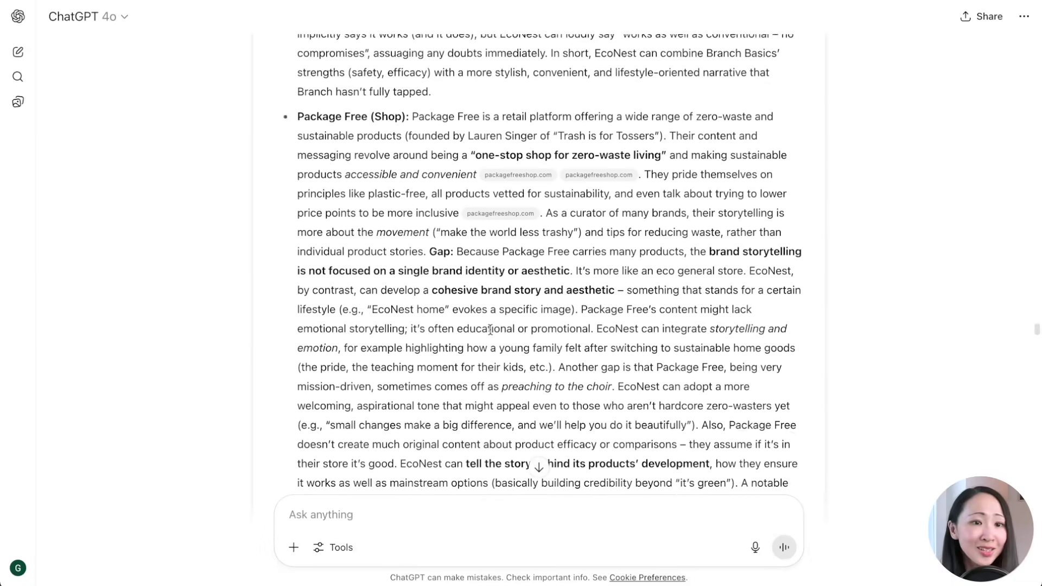
{"action": "scroll", "coordinate": [490, 329], "scroll_direction": "down", "scroll_amount": 8}
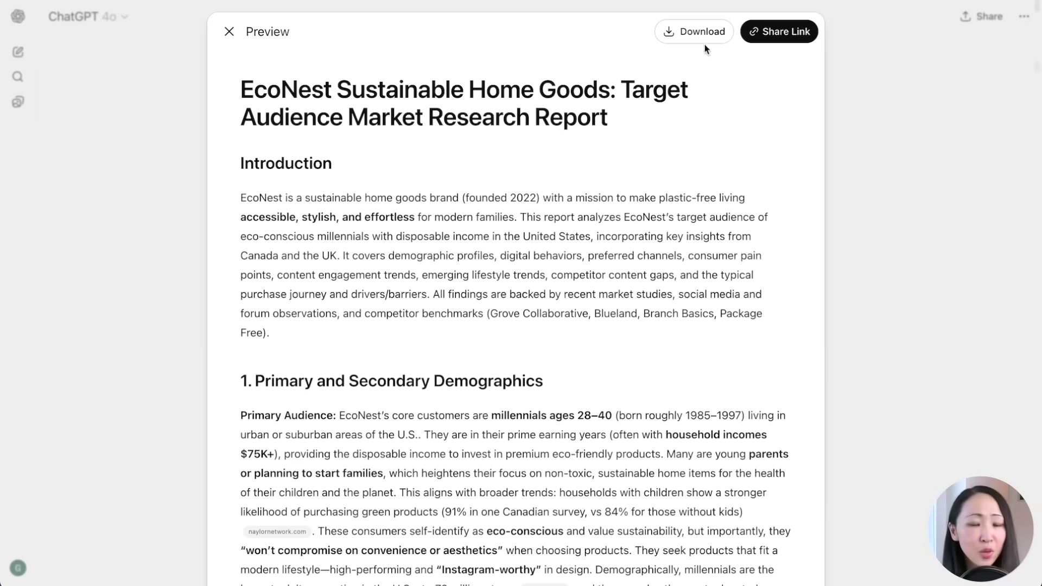
- Download the target audience market research report as a PDF and skim through the exported document
{"action": "left_click", "coordinate": [700, 32]}
{"action": "left_click", "coordinate": [685, 66]}
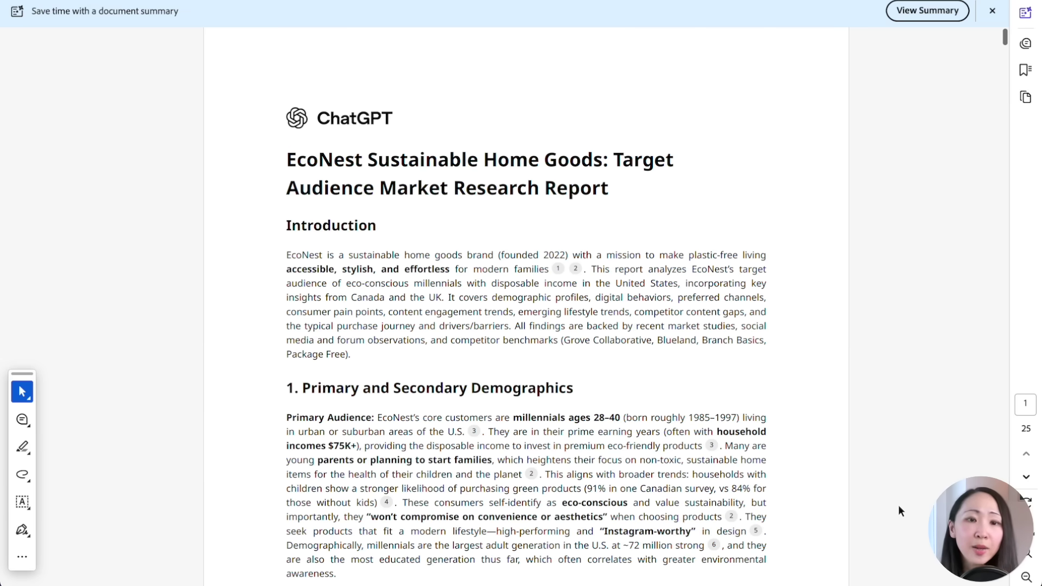
{"action": "scroll", "coordinate": [898, 504], "scroll_direction": "down", "scroll_amount": 2}
{"action": "scroll", "coordinate": [897, 505], "scroll_direction": "down", "scroll_amount": 12}
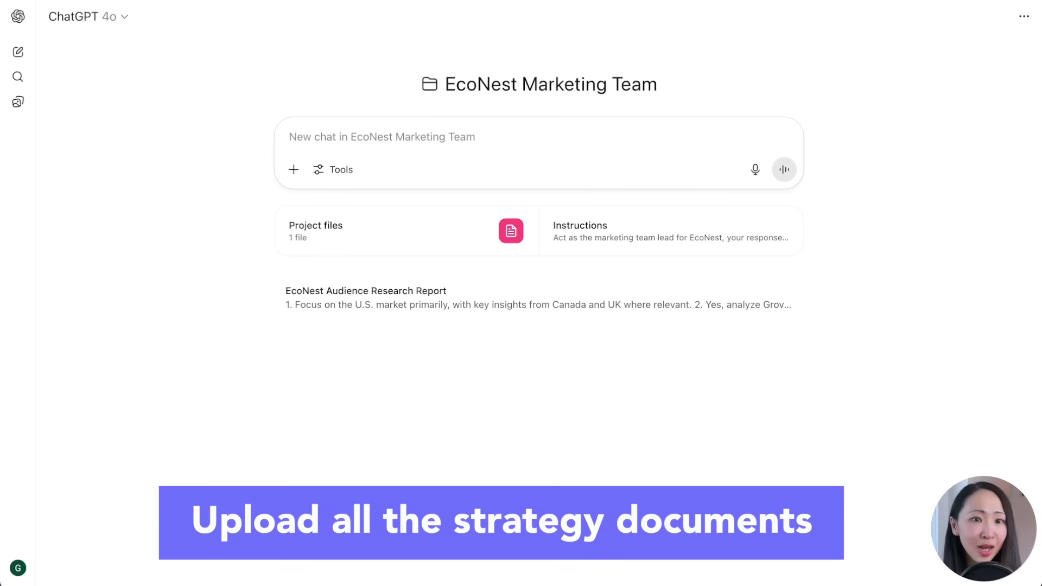
- Add Target Audience & Market Analysis for EcoNest.pdf to the EcoNest Marketing Team project files
{"action": "left_click", "coordinate": [459, 235]}
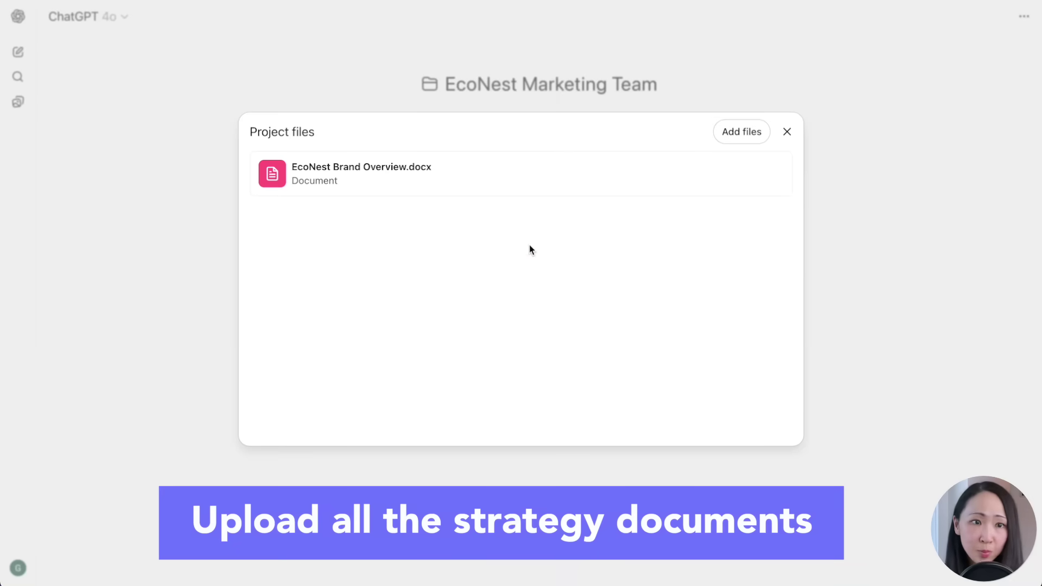
{"action": "left_click", "coordinate": [759, 134]}
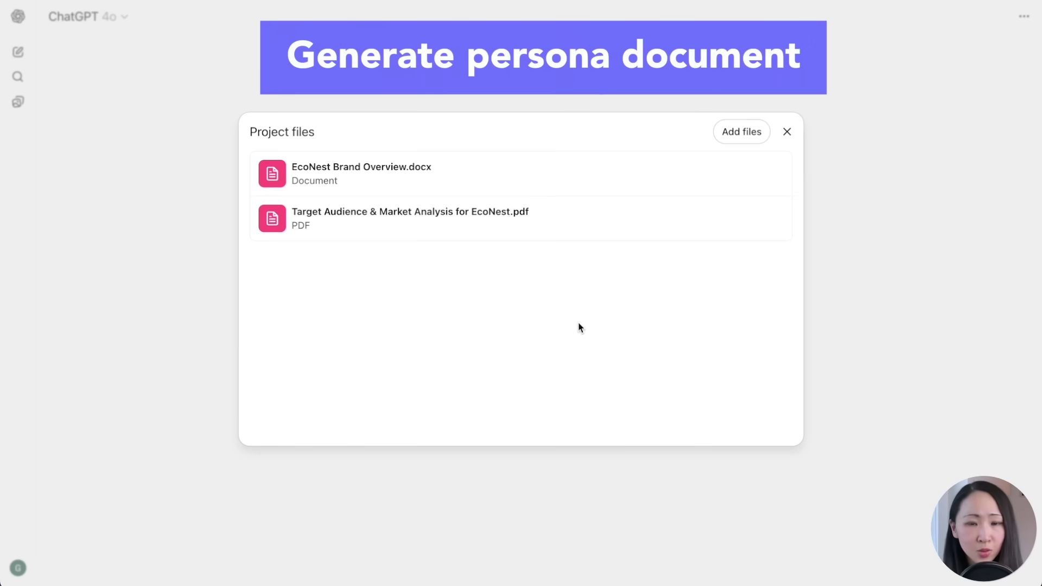
{"action": "left_click", "coordinate": [915, 321]}
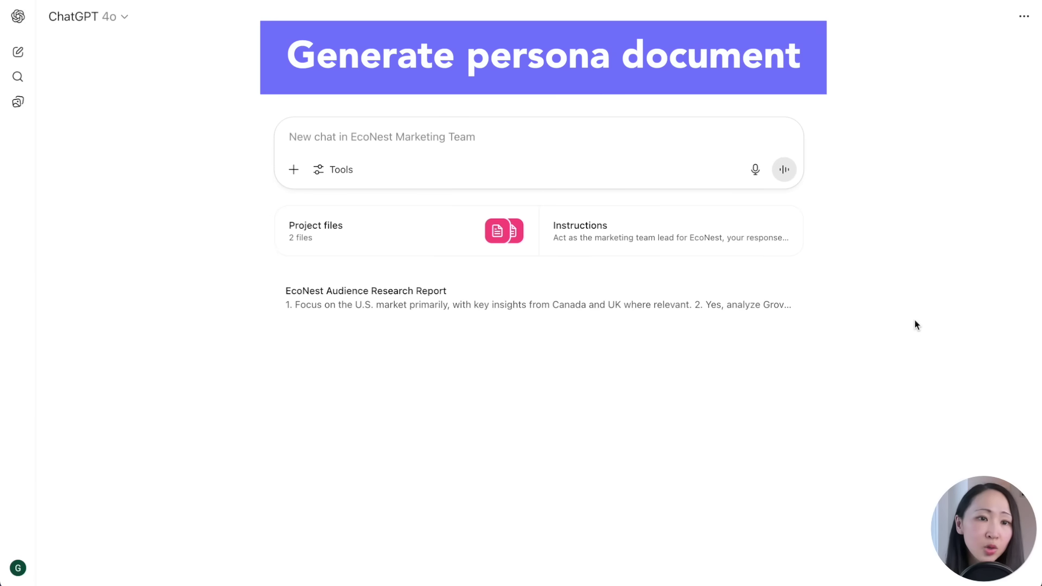
- Using the o3 model, submit a prompt for a detailed document with 3 customer personas based on the target audience and market research report
{"action": "left_click", "coordinate": [124, 19]}
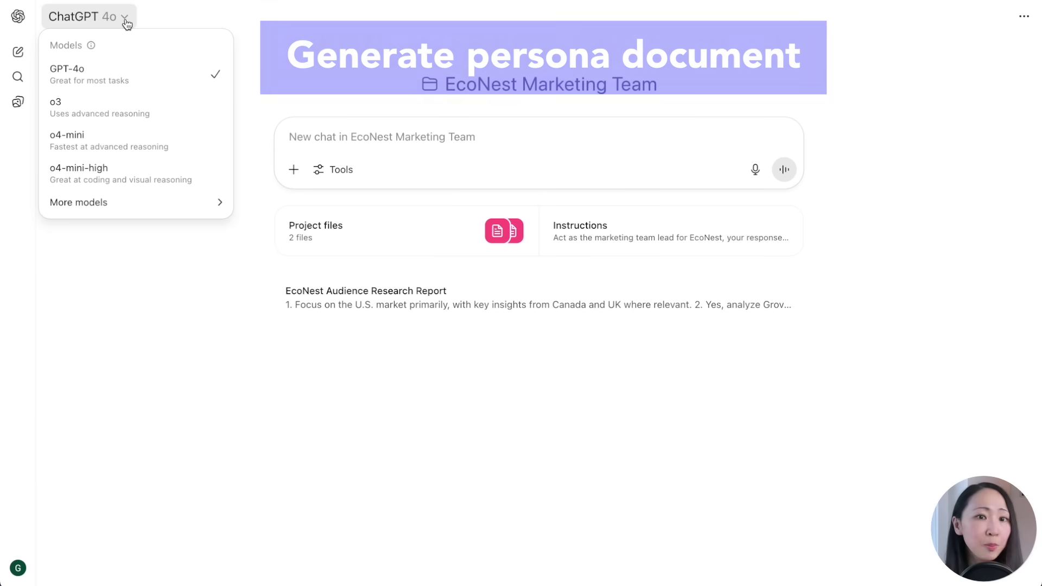
{"action": "left_click", "coordinate": [175, 116]}
{"action": "key", "text": "super+v"}
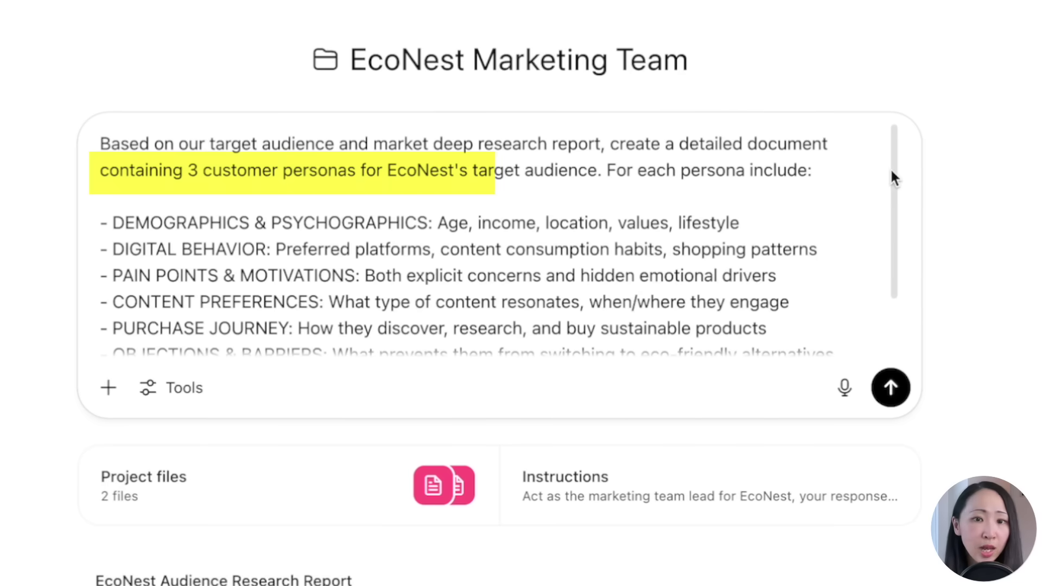
{"action": "left_click_drag", "start_coordinate": [890, 170], "coordinate": [886, 220]}
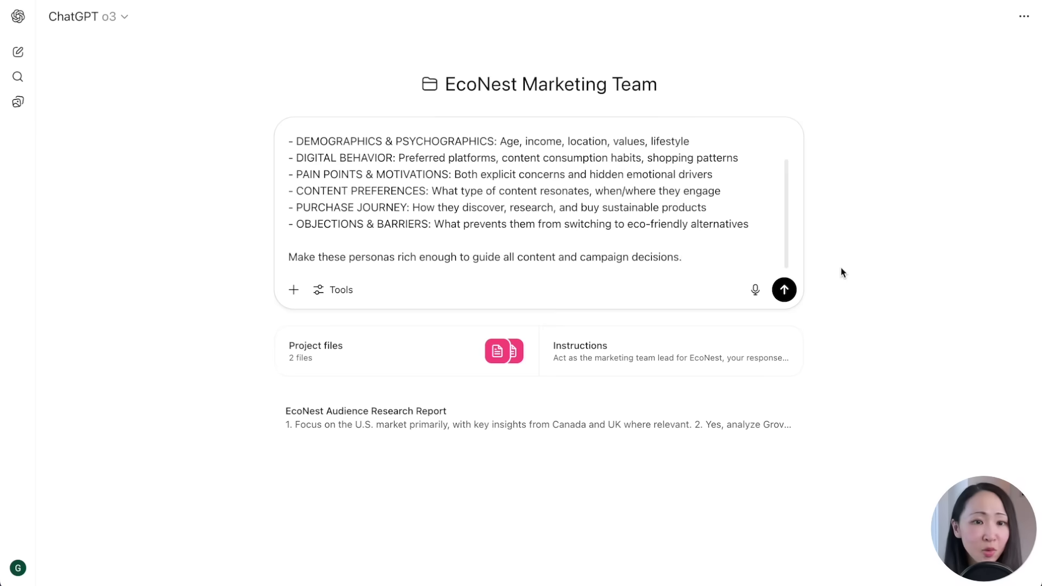
{"action": "left_click", "coordinate": [784, 289]}
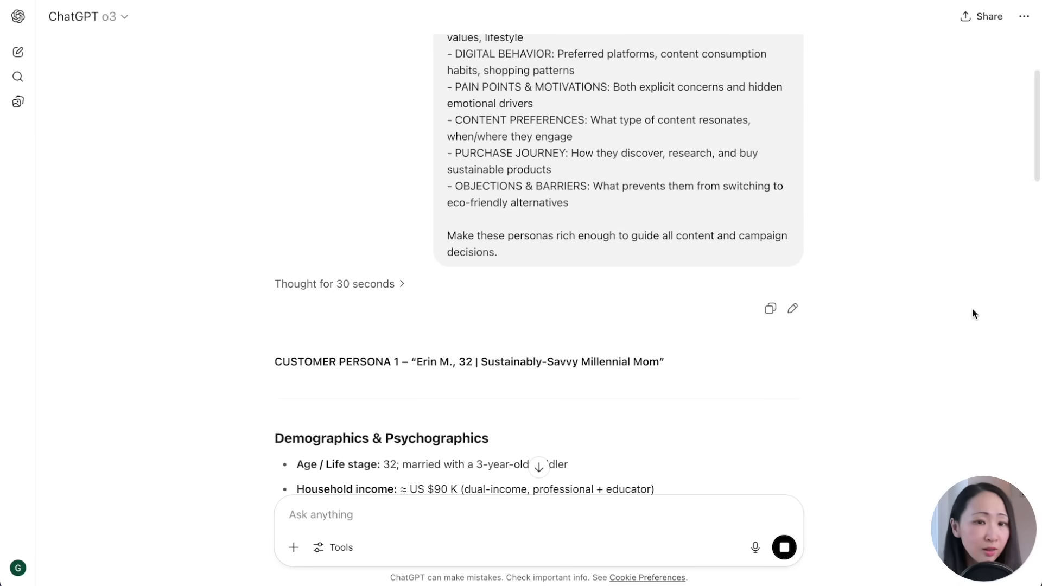
- Read through the three generated customer personas and how they guide content and campaign decisions
{"action": "scroll", "coordinate": [974, 314], "scroll_direction": "down", "scroll_amount": 5}
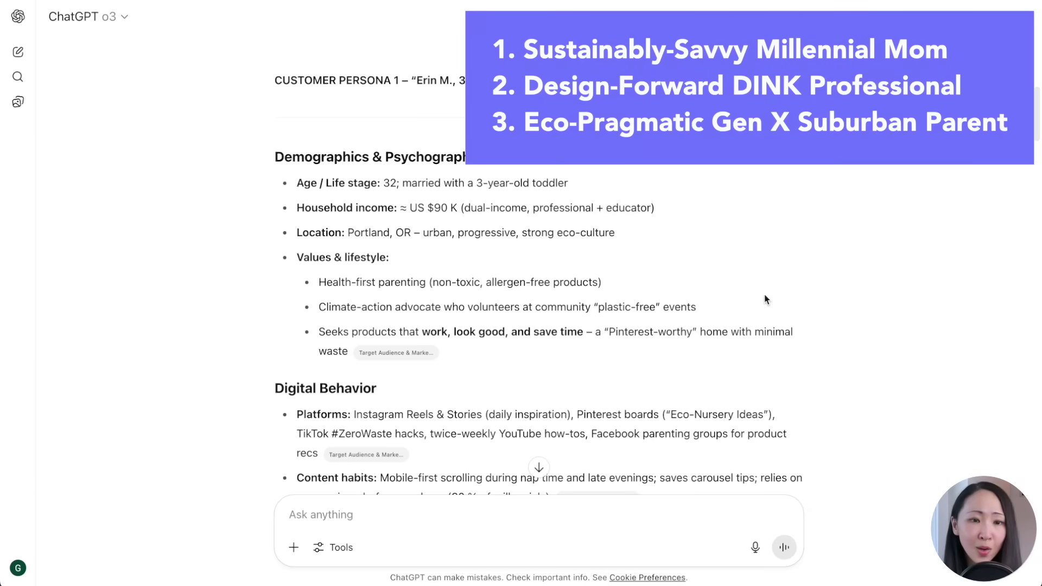
{"action": "scroll", "coordinate": [765, 299], "scroll_direction": "down", "scroll_amount": 10}
{"action": "scroll", "coordinate": [765, 298], "scroll_direction": "down", "scroll_amount": 20}
{"action": "scroll", "coordinate": [765, 297], "scroll_direction": "down", "scroll_amount": 20}
{"action": "scroll", "coordinate": [771, 297], "scroll_direction": "down", "scroll_amount": 5}
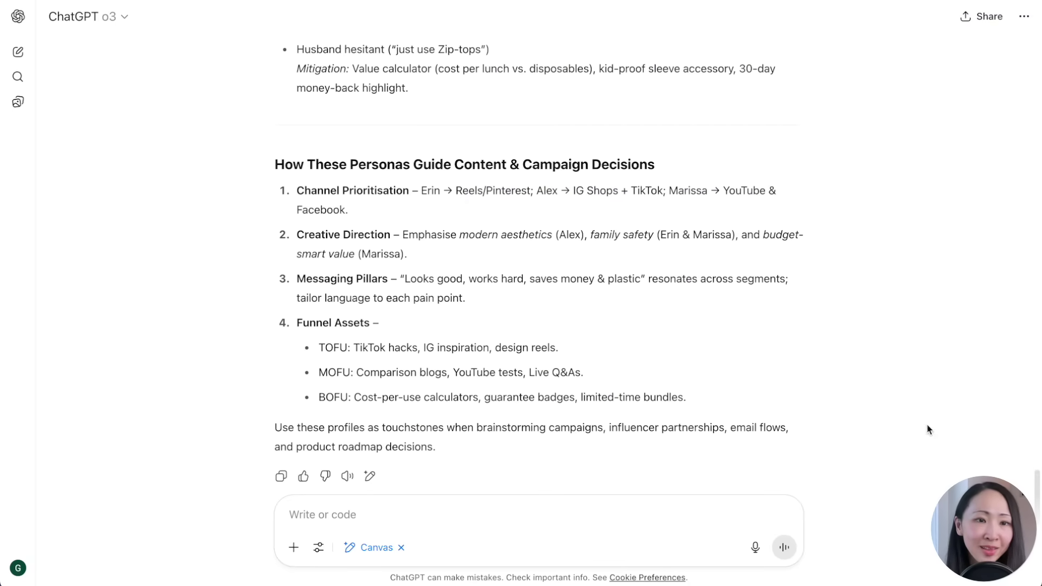
- With Canvas, request a persona-aligned digital marketing strategy for acquiring 2,000 new customers, covering positioning, 4 content pillars, funnel, channels, competitive differentiation and KPIs
{"action": "key", "text": "super+v"}
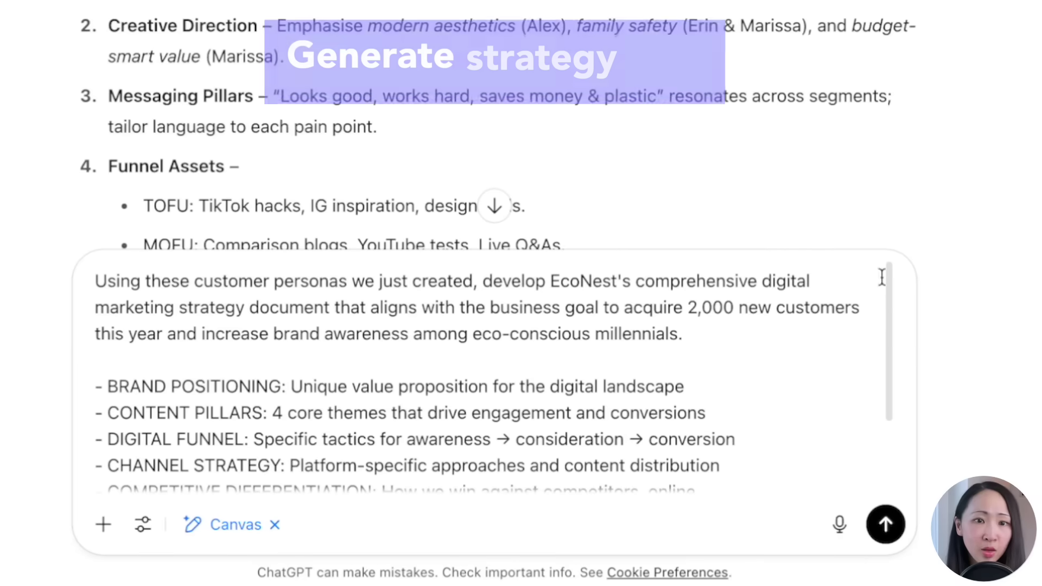
{"action": "left_click_drag", "start_coordinate": [887, 278], "coordinate": [887, 324]}
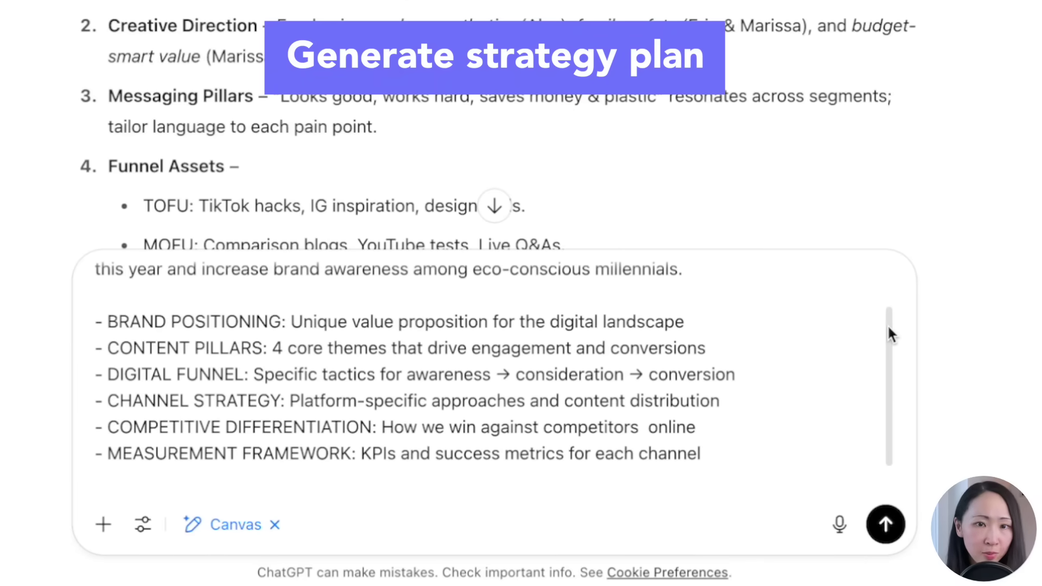
{"action": "left_click_drag", "start_coordinate": [890, 328], "coordinate": [891, 344]}
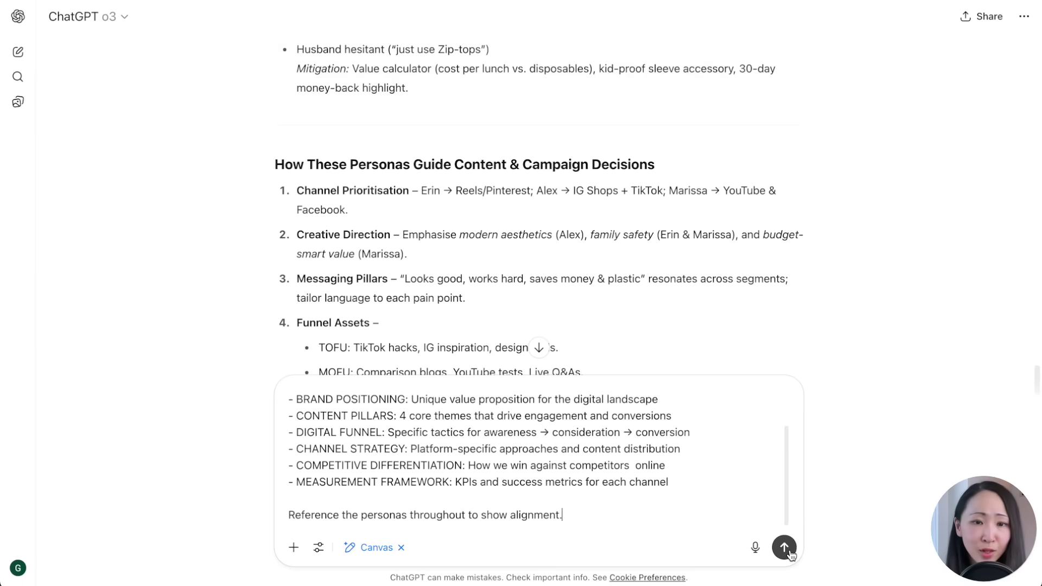
{"action": "left_click", "coordinate": [790, 551]}
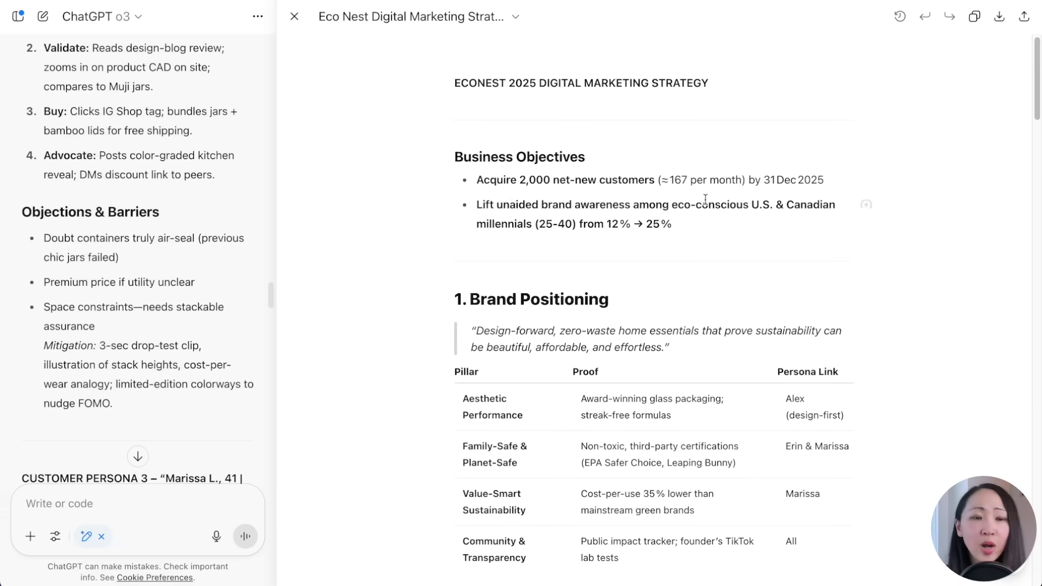
- Review the EcoNest 2025 digital marketing strategy, download it as a PDF and page through the exported file
{"action": "left_click_drag", "start_coordinate": [1036, 105], "coordinate": [1038, 486]}
{"action": "left_click", "coordinate": [999, 17]}
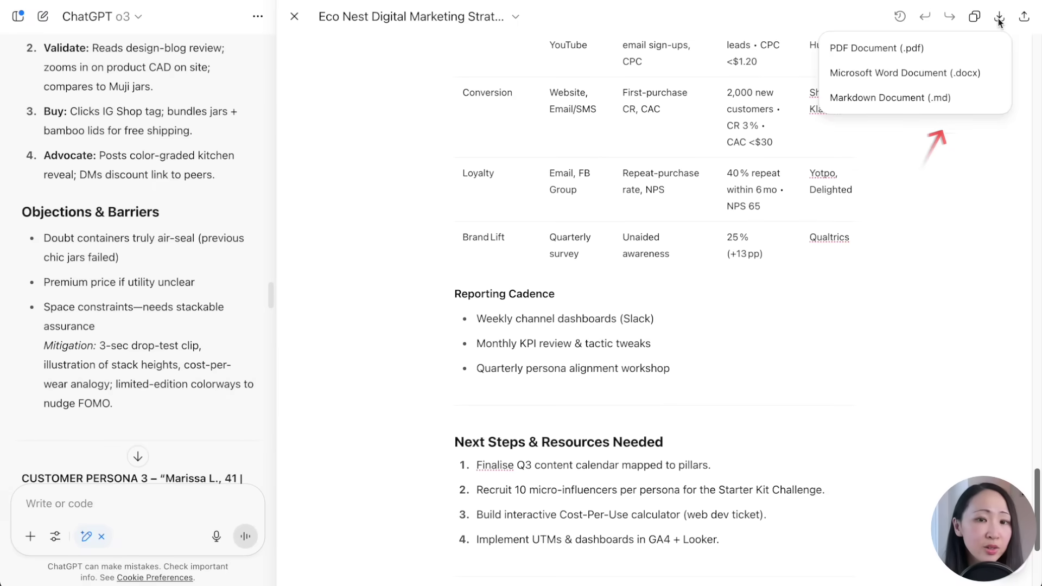
{"action": "left_click", "coordinate": [876, 47]}
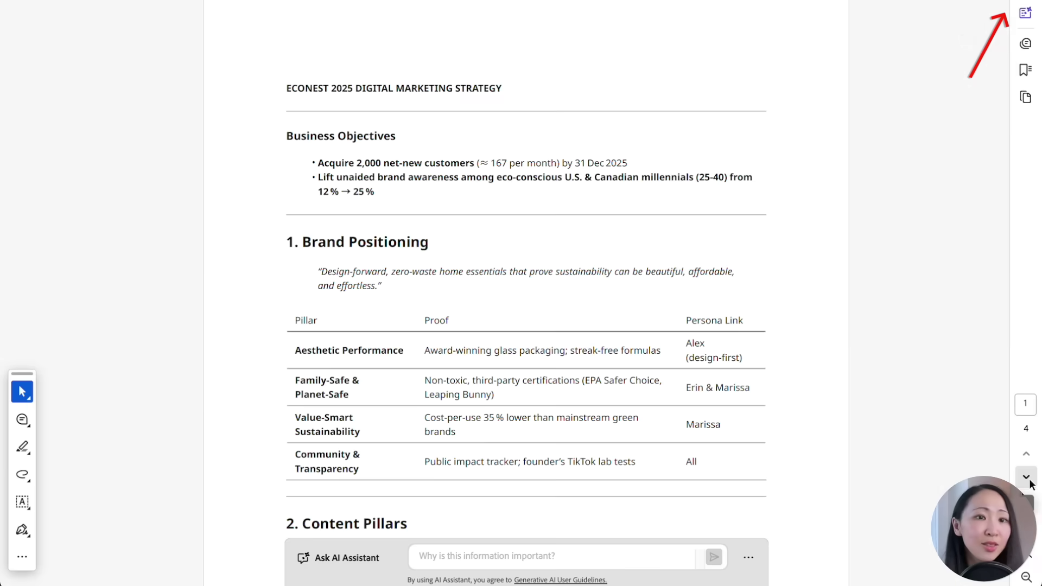
{"action": "left_click", "coordinate": [1030, 480]}
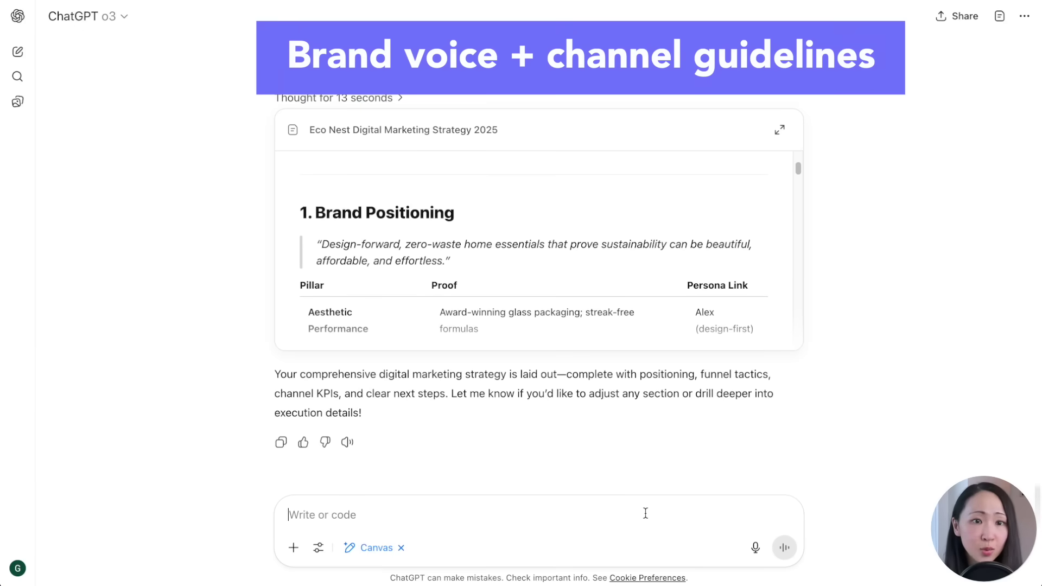
- Request comprehensive brand voice and messaging guidelines for EcoNest, including core voice, channel-specific adaptations and a messaging hierarchy for each persona
{"action": "key", "text": "ctrl+v"}
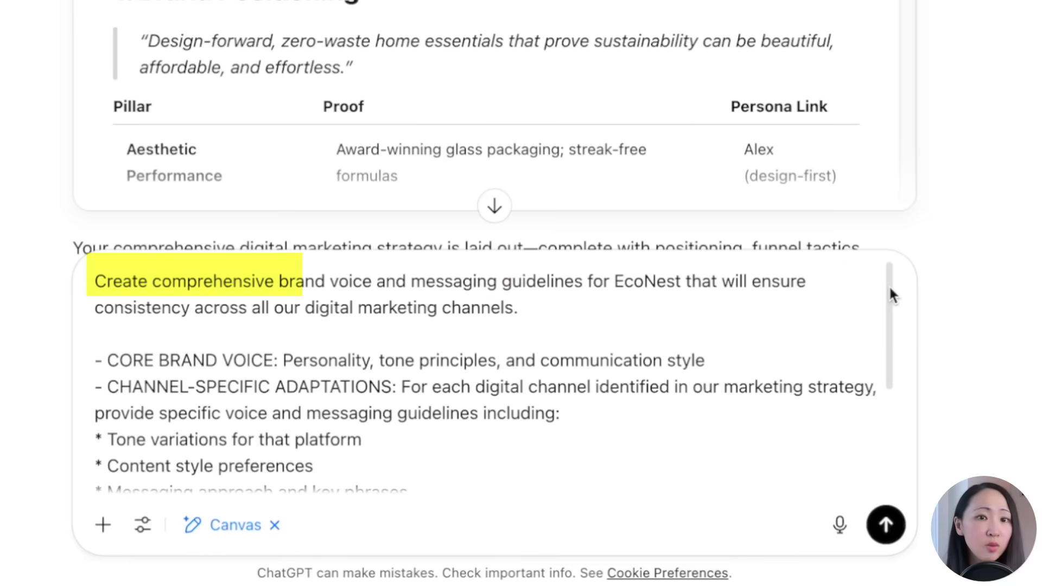
{"action": "left_click_drag", "start_coordinate": [889, 287], "coordinate": [896, 342]}
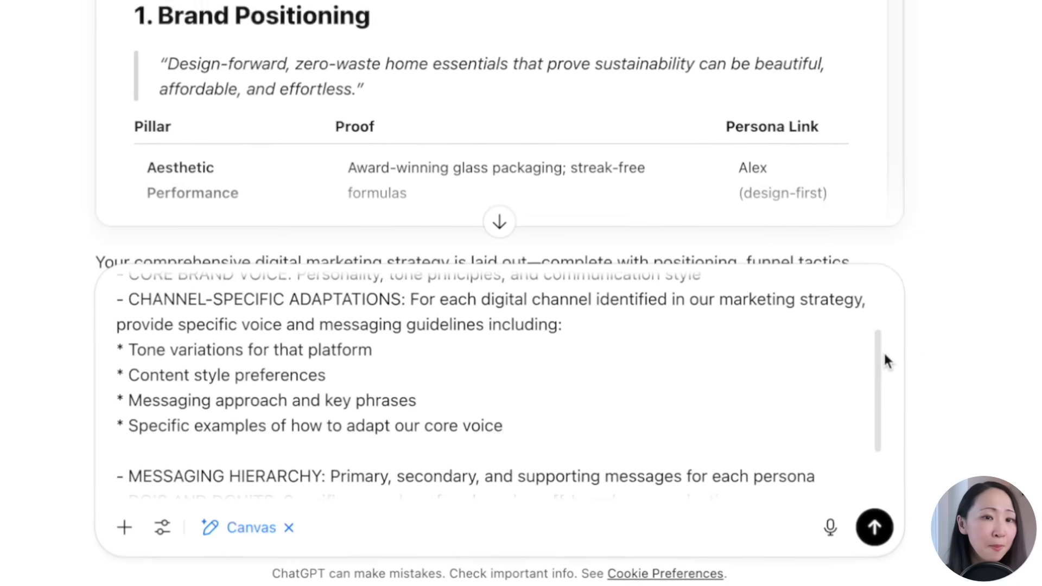
{"action": "left_click_drag", "start_coordinate": [882, 402], "coordinate": [885, 420]}
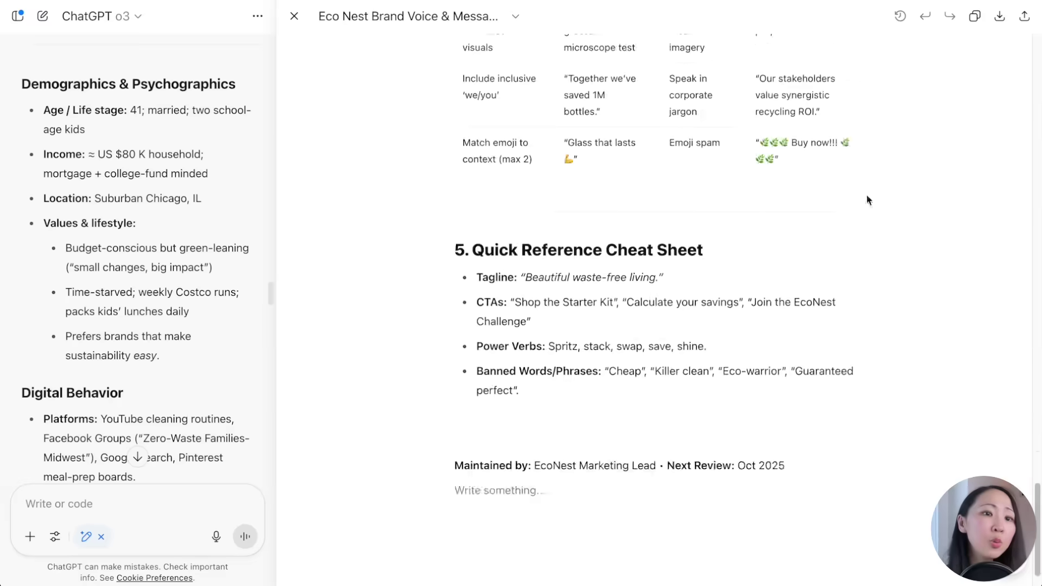
- Read the brand voice guidelines, including channel-specific adaptations, messaging hierarchy, do's and don'ts and the quick reference cheat sheet
{"action": "left_click_drag", "start_coordinate": [1039, 111], "coordinate": [1039, 137]}
{"action": "scroll", "coordinate": [870, 246], "scroll_direction": "down", "scroll_amount": 3}
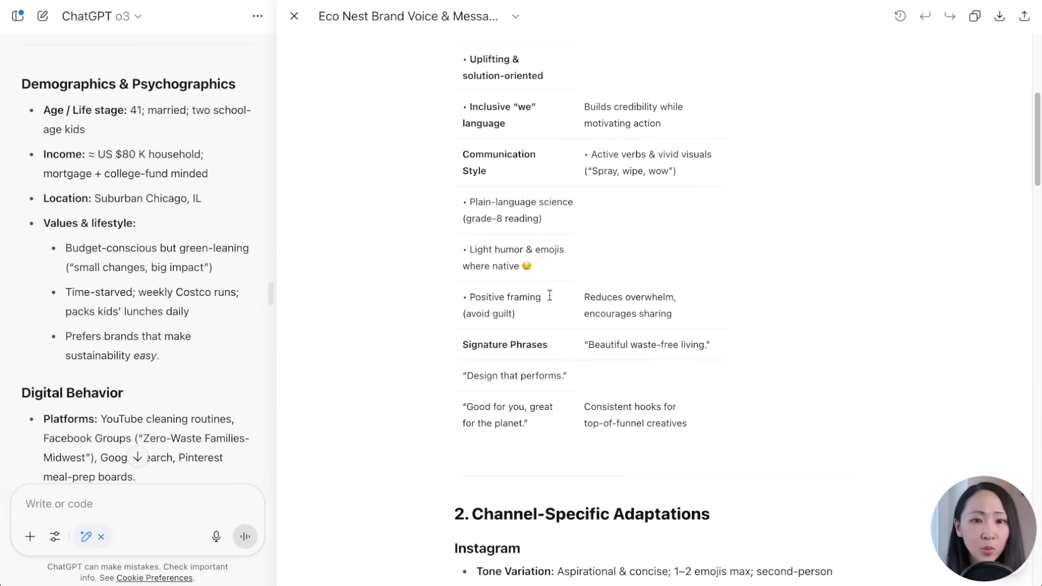
{"action": "scroll", "coordinate": [1030, 275], "scroll_direction": "down", "scroll_amount": 8}
{"action": "scroll", "coordinate": [747, 315], "scroll_direction": "down", "scroll_amount": 10}
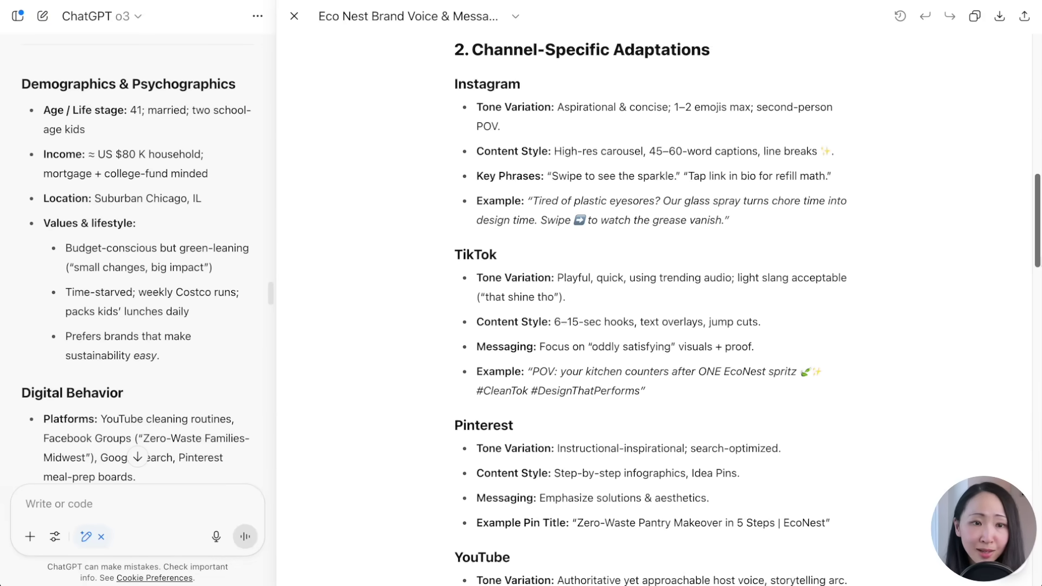
{"action": "scroll", "coordinate": [748, 314], "scroll_direction": "down", "scroll_amount": 5}
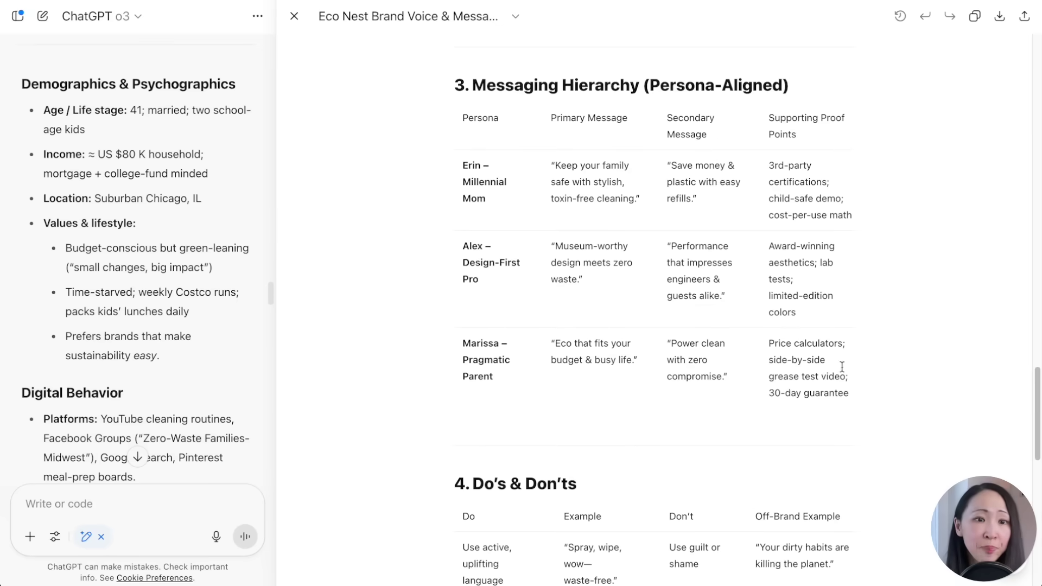
{"action": "left_click_drag", "start_coordinate": [1039, 416], "coordinate": [1039, 528]}
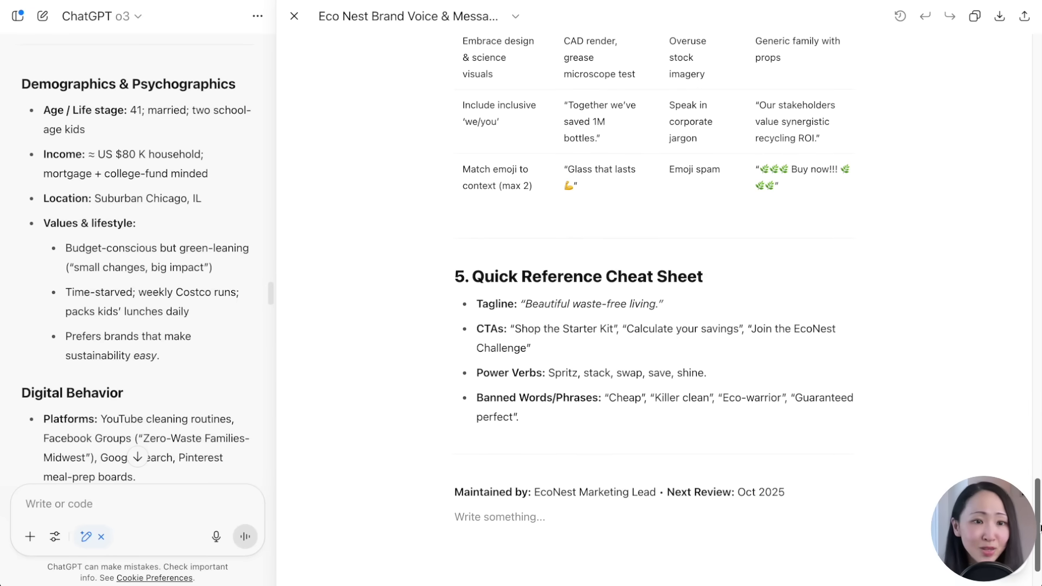
- Return to the Blog / SEO guidelines and select the Tone Variation line
{"action": "scroll", "coordinate": [482, 387], "scroll_direction": "up", "scroll_amount": 15}
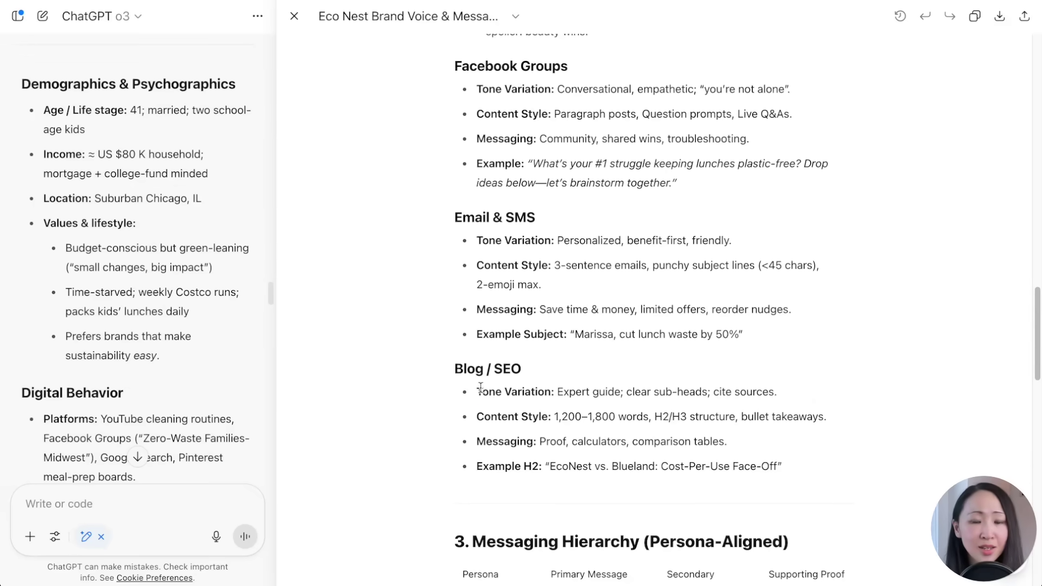
{"action": "left_click", "coordinate": [867, 393]}
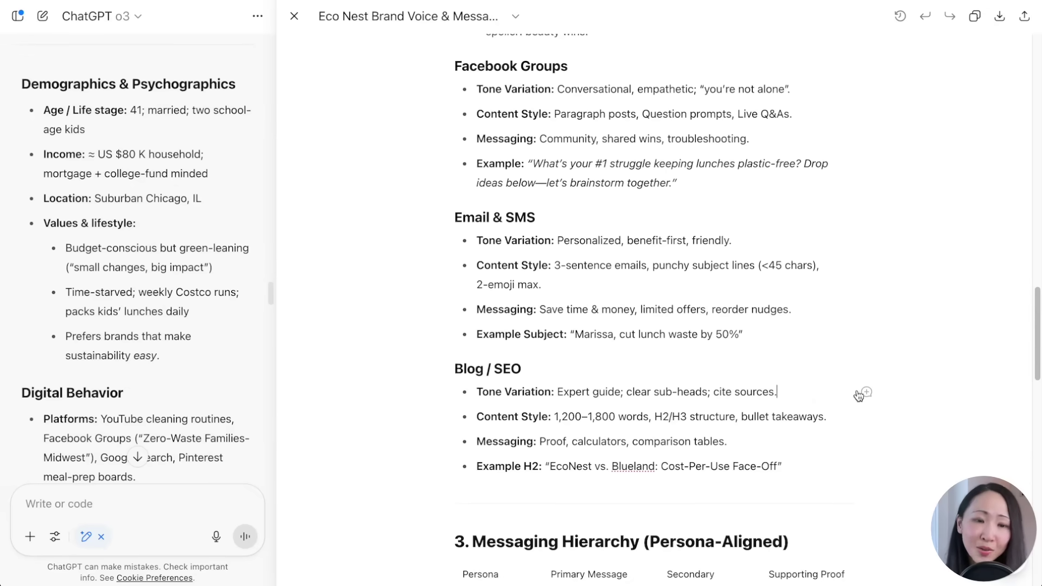
{"action": "left_click", "coordinate": [775, 395]}
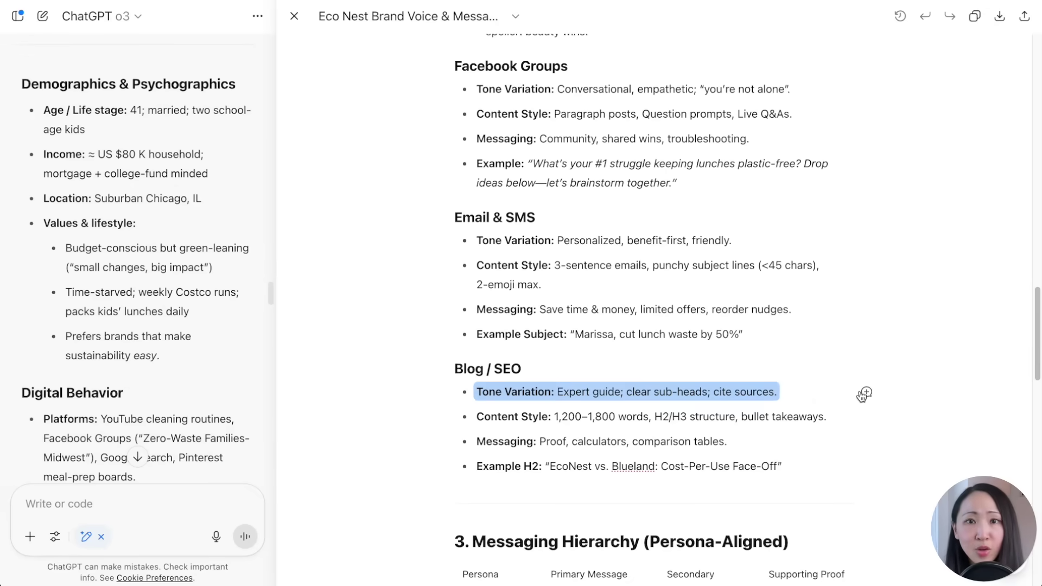
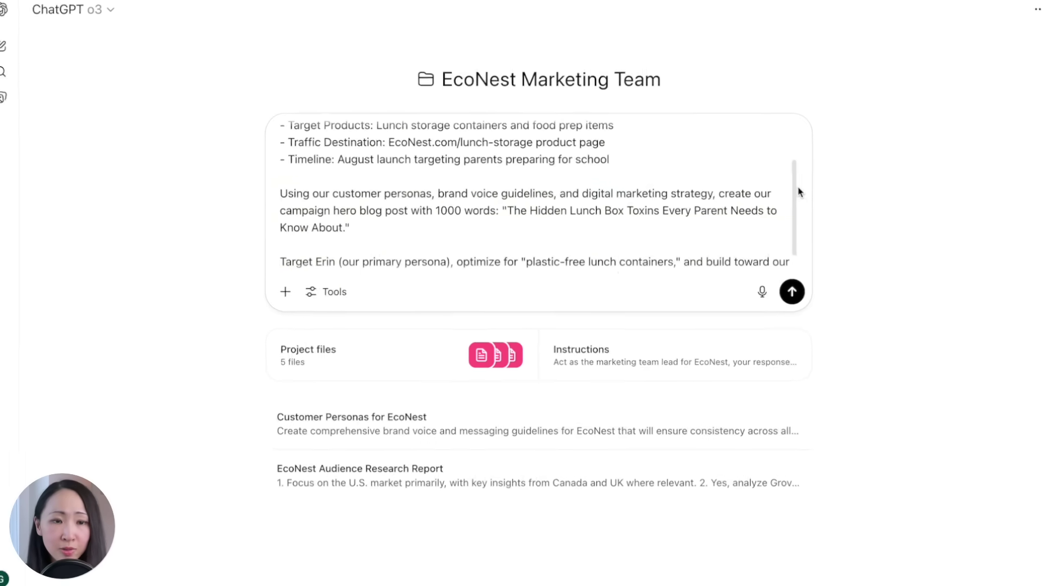
- Switch the model to 4.5 and submit the Back-to-School campaign prompt for a 1000-word blog post, "The Hidden Lunch Box Toxins Every Parent Needs to Know About."
{"action": "scroll", "coordinate": [798, 191], "scroll_direction": "down", "scroll_amount": 2}
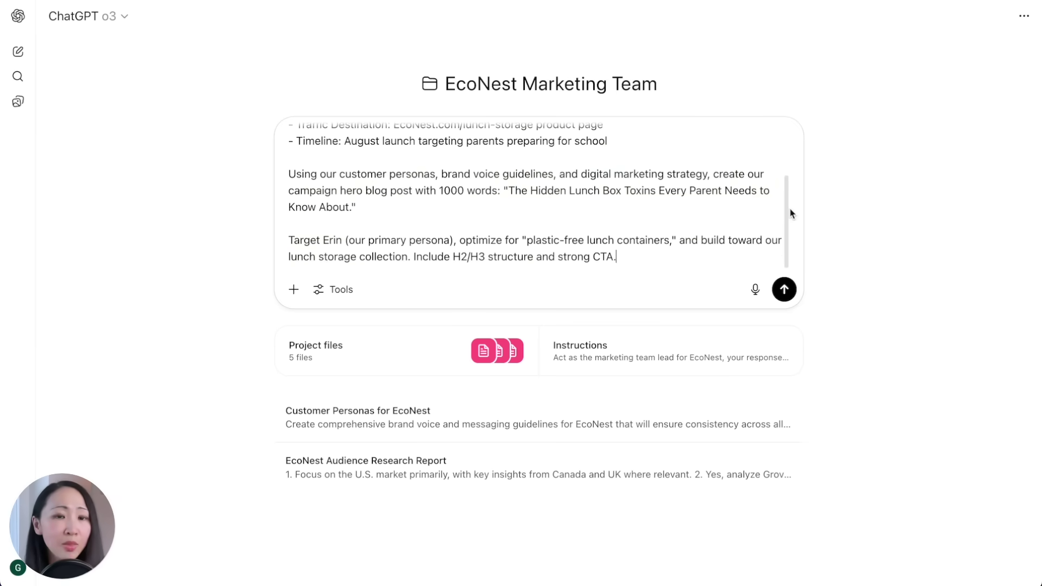
{"action": "left_click", "coordinate": [107, 23]}
{"action": "mouse_move", "coordinate": [160, 205]}
{"action": "left_click", "coordinate": [263, 205]}
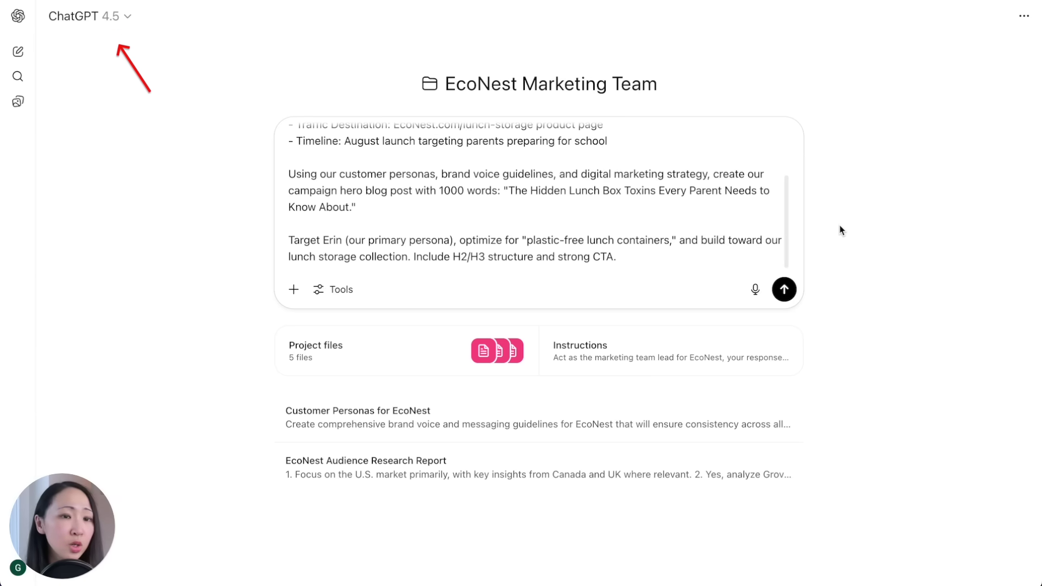
{"action": "left_click", "coordinate": [785, 289]}
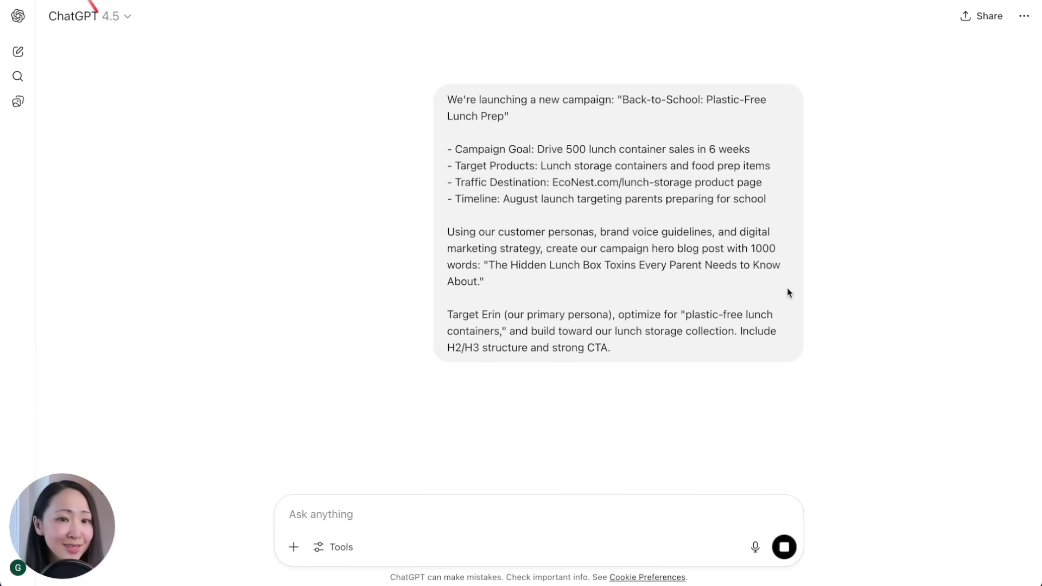
- Open the Hidden-toxins-blog-post document in the full canvas view and read it through to the closing call to action
{"action": "left_click_drag", "start_coordinate": [1036, 172], "coordinate": [1039, 366]}
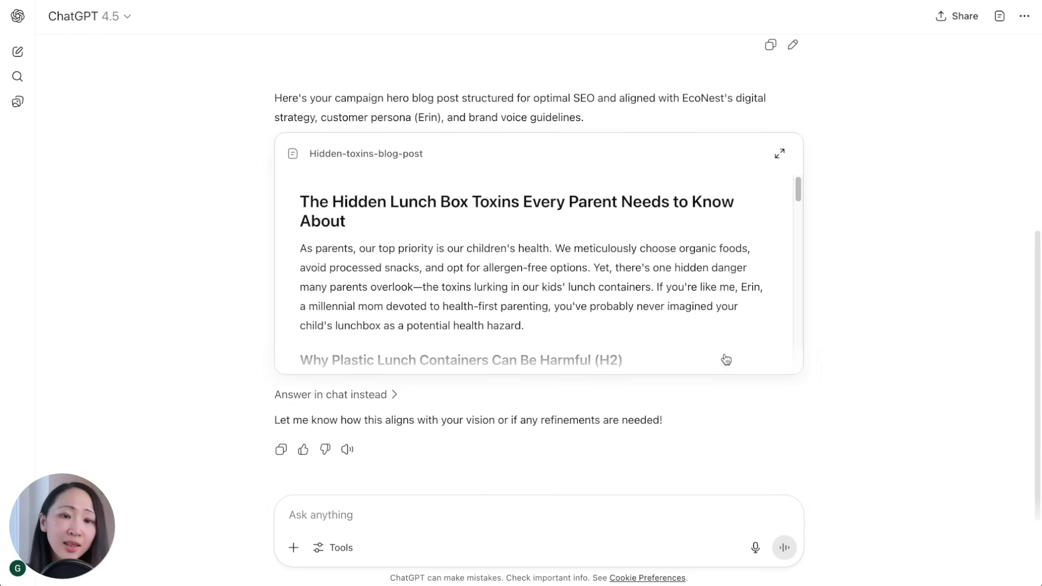
{"action": "left_click", "coordinate": [779, 153]}
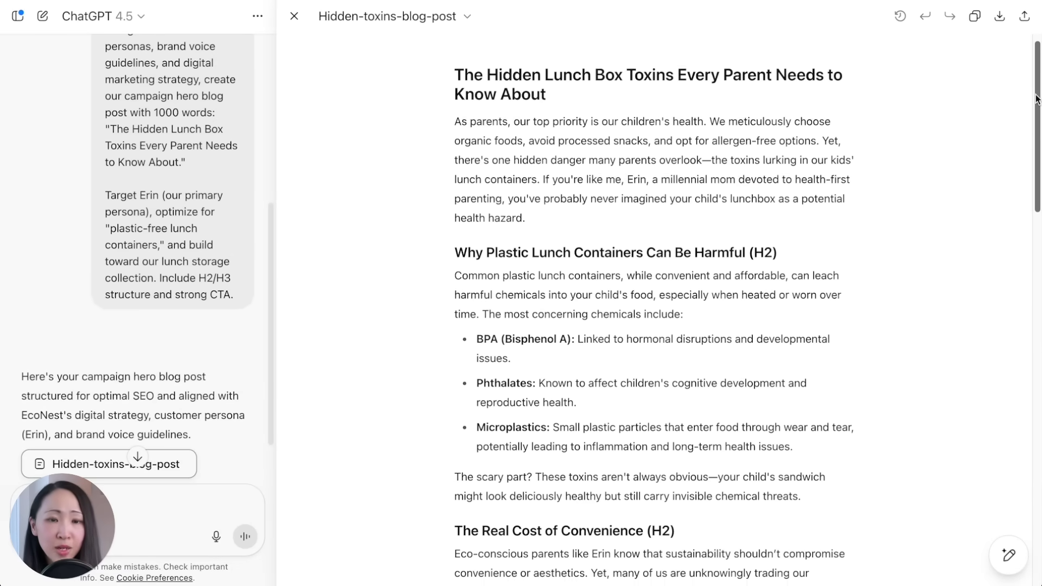
{"action": "left_click_drag", "start_coordinate": [1036, 93], "coordinate": [1040, 459]}
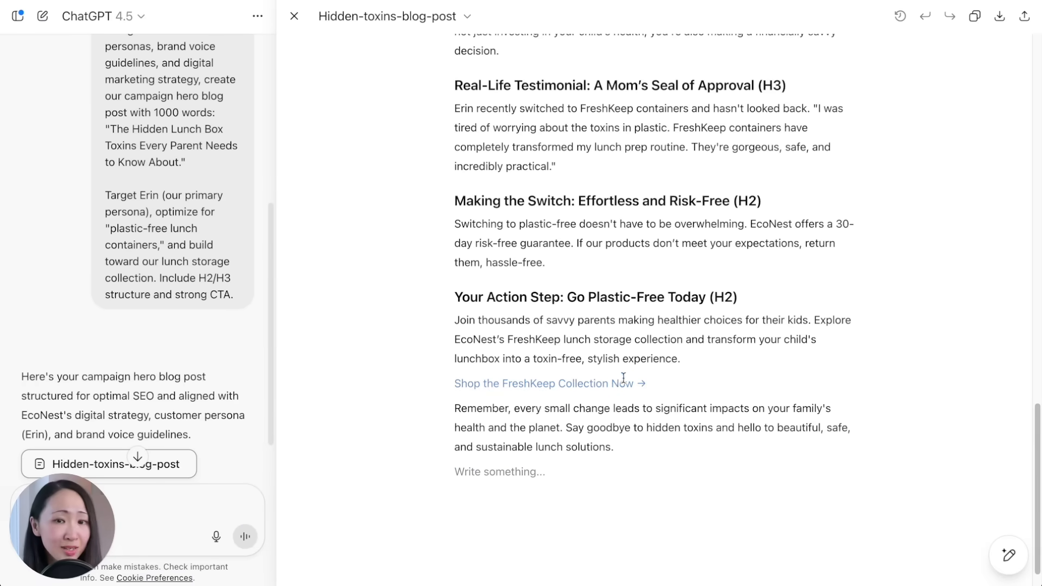
- Reread the blog post's middle and closing sections and place the text cursor in the "Pinterest-Worthy Lunch Prep" paragraph
{"action": "scroll", "coordinate": [1032, 398], "scroll_direction": "up", "scroll_amount": 7}
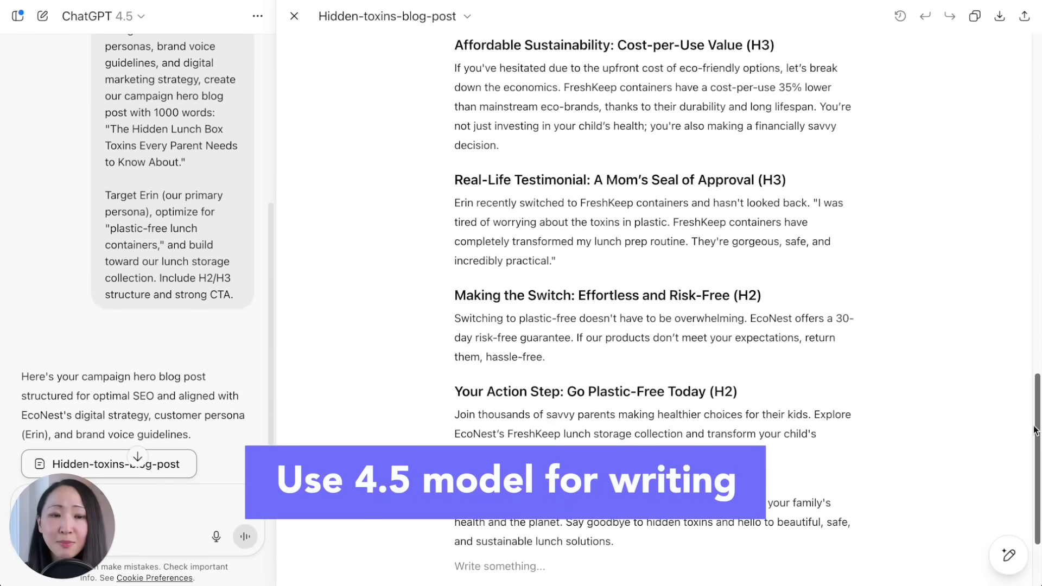
{"action": "scroll", "coordinate": [1040, 336], "scroll_direction": "up", "scroll_amount": 4}
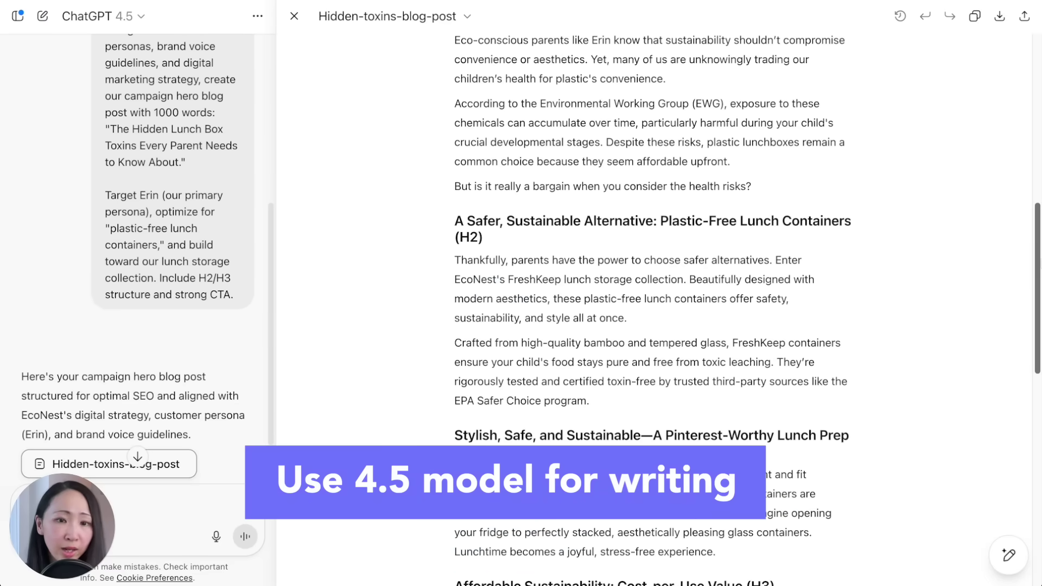
{"action": "scroll", "coordinate": [651, 304], "scroll_direction": "down", "scroll_amount": 5}
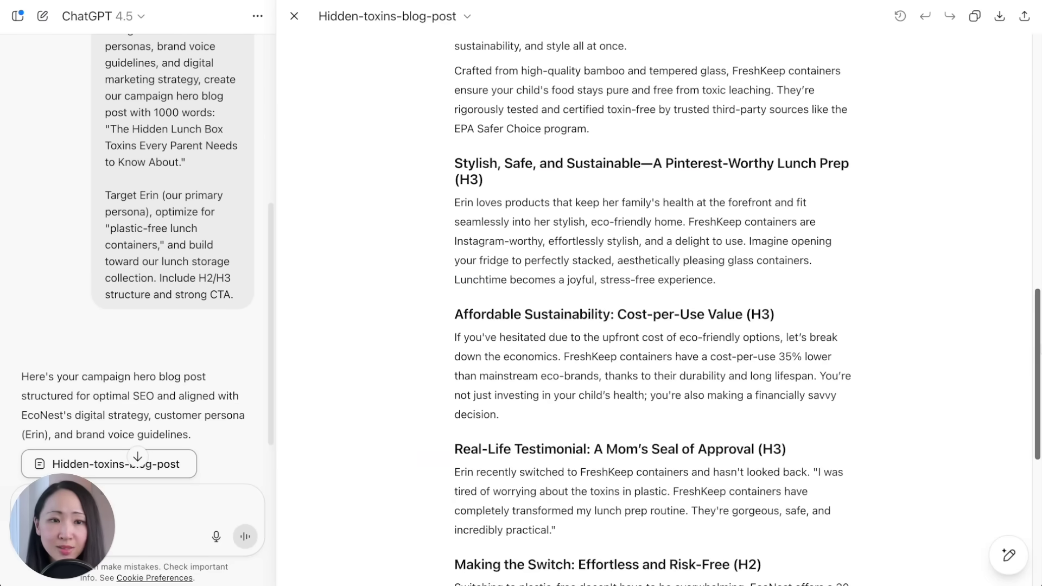
{"action": "triple_click", "coordinate": [464, 203]}
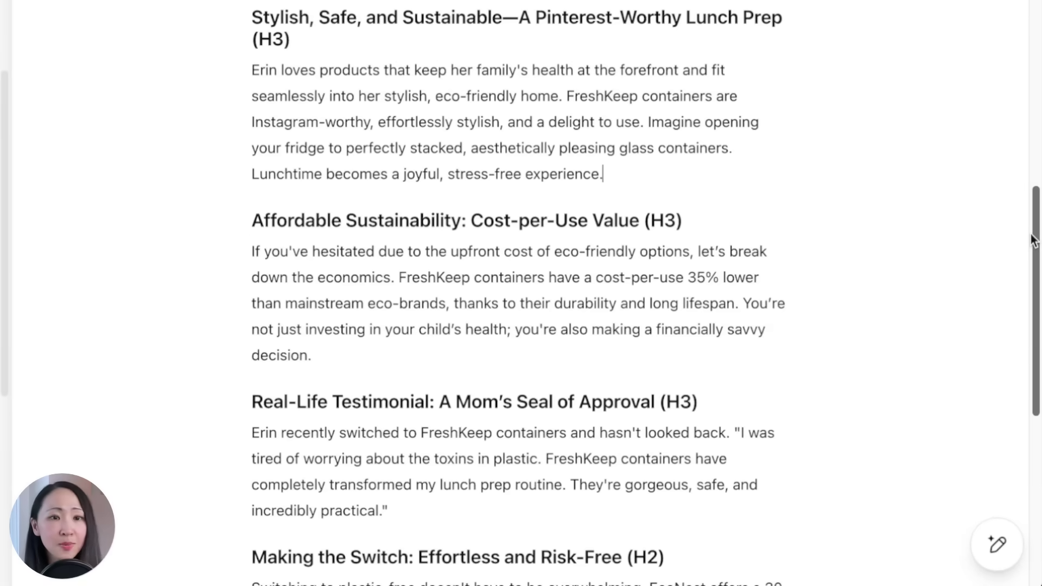
- Request suggested edits for the blog post and apply the suggestion to tone down the "scary part" wording
{"action": "left_click_drag", "start_coordinate": [1033, 241], "coordinate": [1028, 380]}
{"action": "left_click", "coordinate": [997, 546]}
{"action": "left_click", "coordinate": [997, 546]}
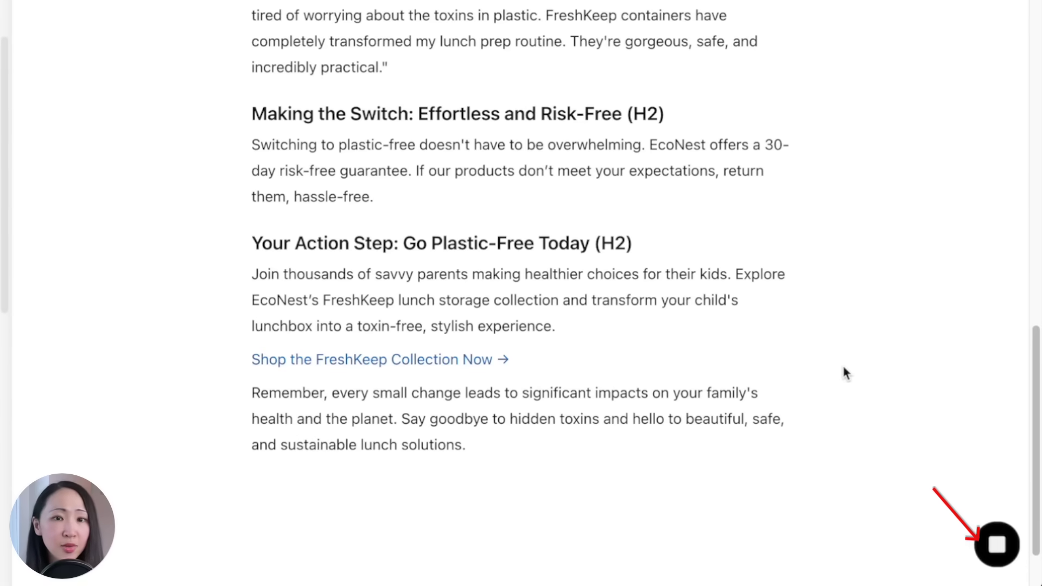
{"action": "scroll", "coordinate": [936, 208], "scroll_direction": "up", "scroll_amount": 3}
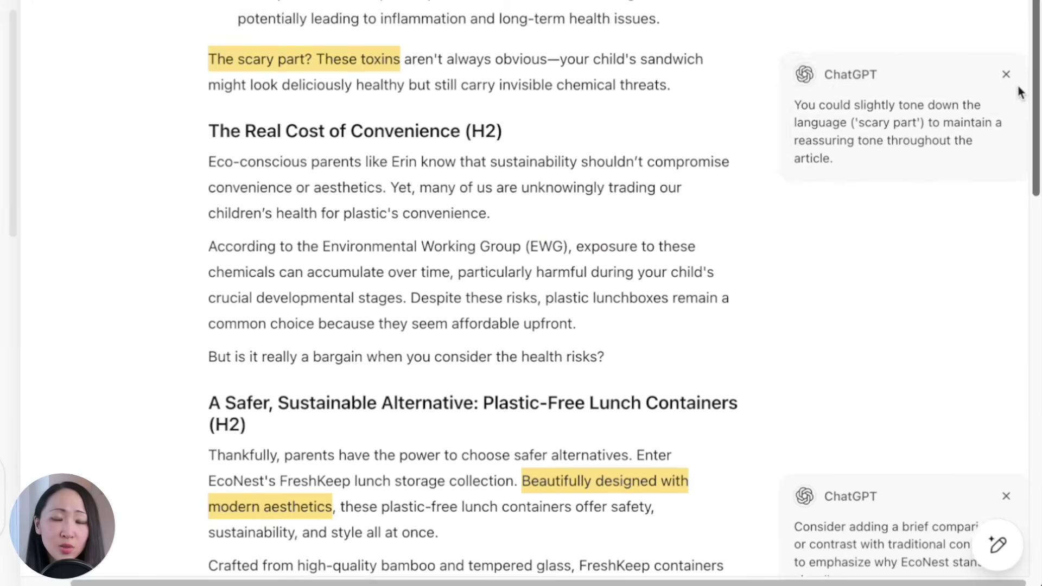
{"action": "left_click", "coordinate": [820, 181]}
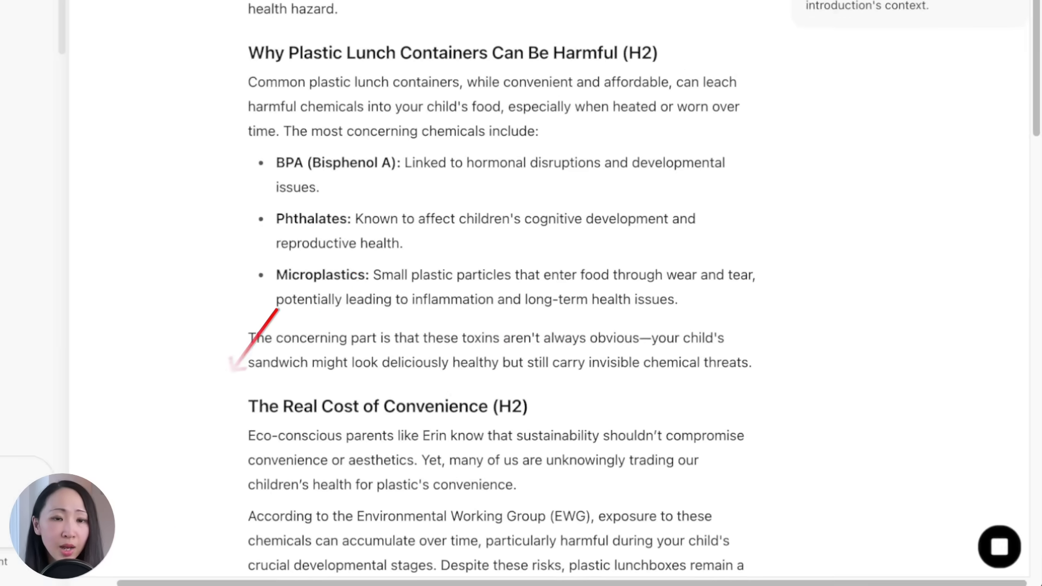
- View the previous version of the blog post, read its highlighted passages through to the ending, and return to the latest version
{"action": "left_click", "coordinate": [923, 18]}
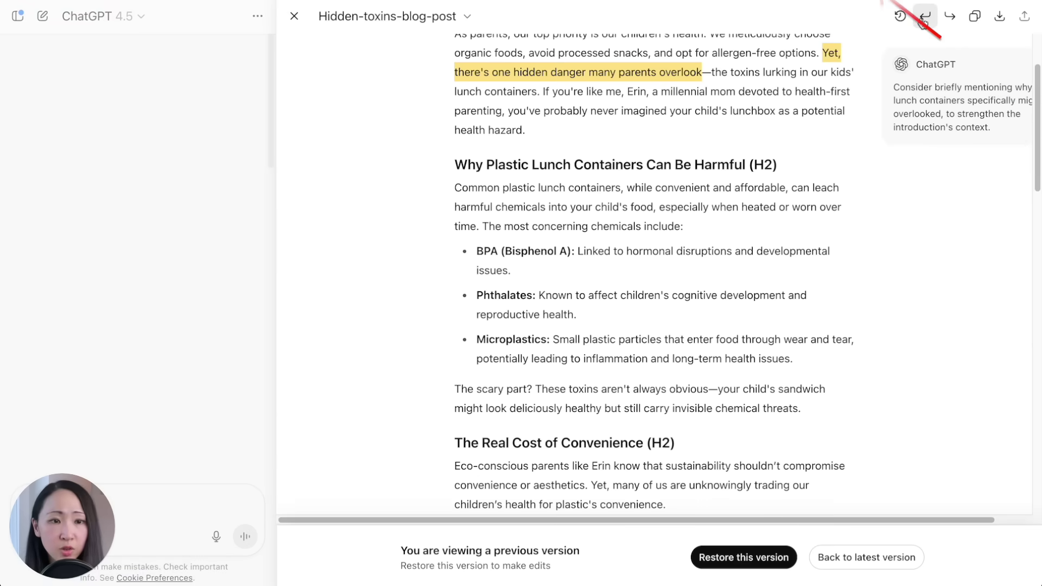
{"action": "scroll", "coordinate": [821, 283], "scroll_direction": "up", "scroll_amount": 2}
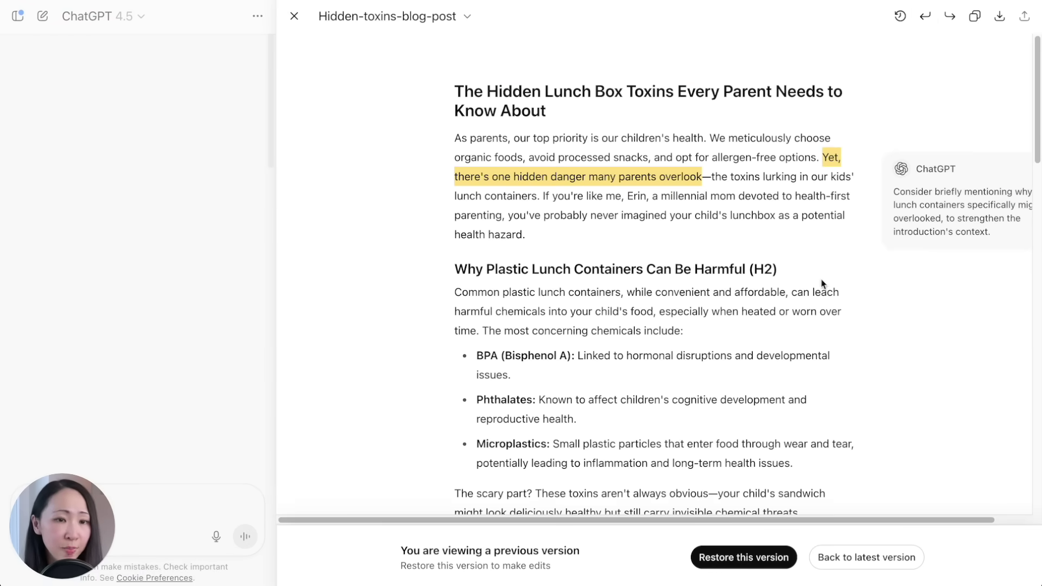
{"action": "scroll", "coordinate": [820, 282], "scroll_direction": "down", "scroll_amount": 18}
{"action": "scroll", "coordinate": [820, 279], "scroll_direction": "down", "scroll_amount": 5}
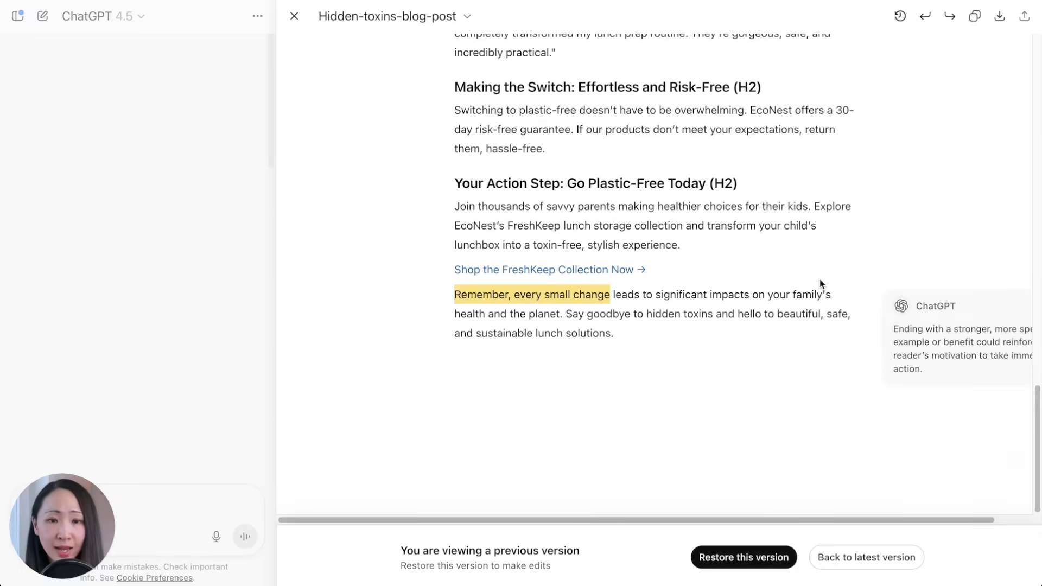
{"action": "scroll", "coordinate": [819, 279], "scroll_direction": "up", "scroll_amount": 20}
- Format the "Why Plastic Lunch Containers Can Be Harmful" heading in bold
{"action": "left_click_drag", "start_coordinate": [455, 103], "coordinate": [813, 103]}
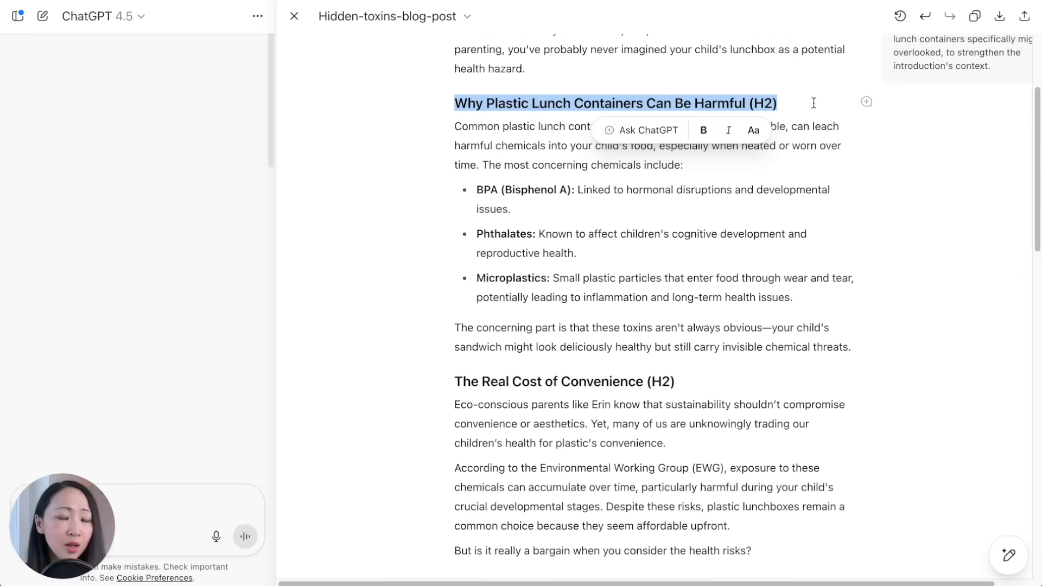
{"action": "left_click", "coordinate": [702, 131]}
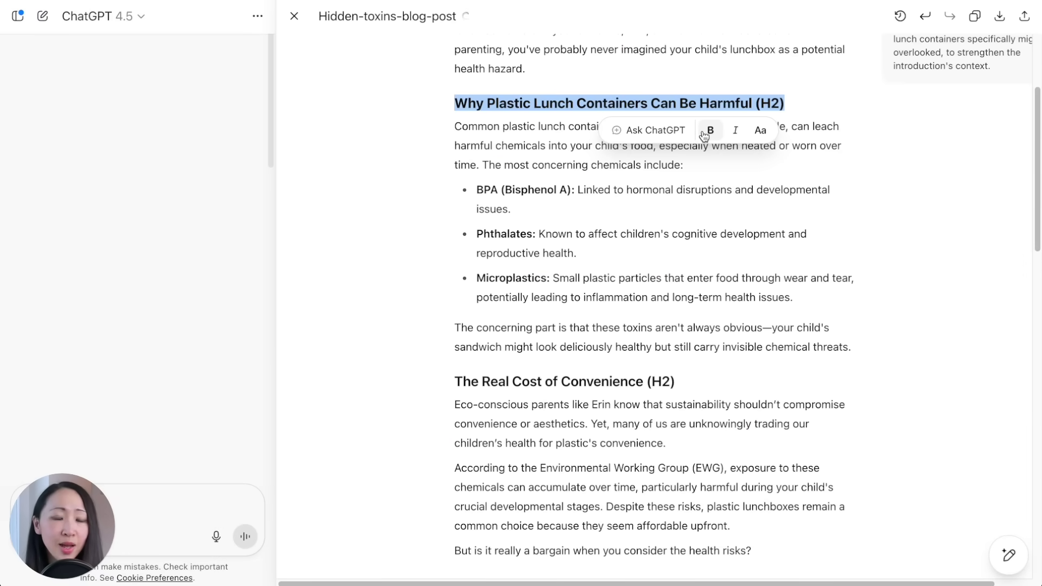
{"action": "left_click", "coordinate": [736, 131]}
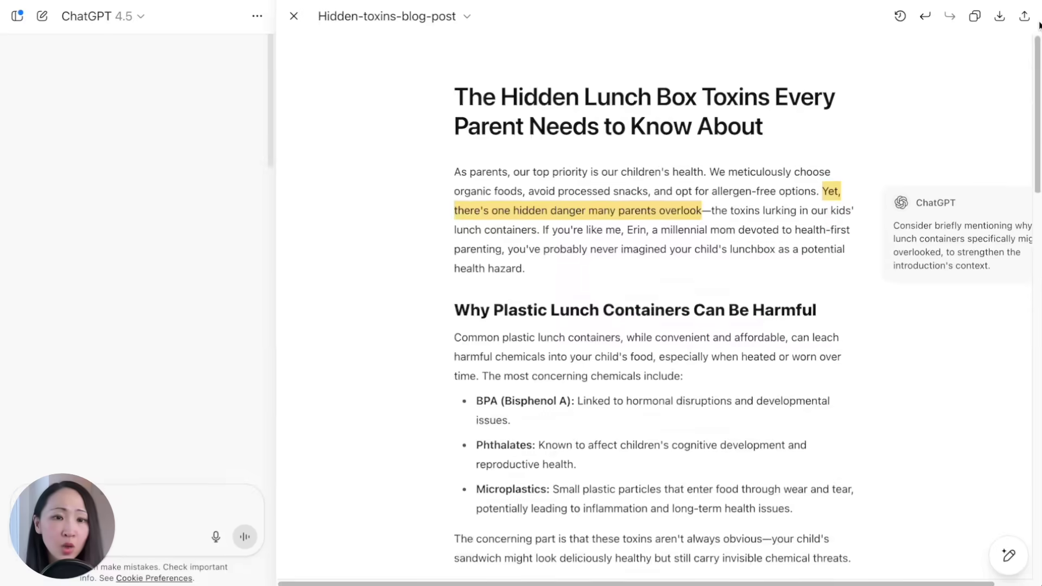
- Download the blog post as a Microsoft Word document (.docx) and look it over in Word
{"action": "left_click", "coordinate": [999, 17]}
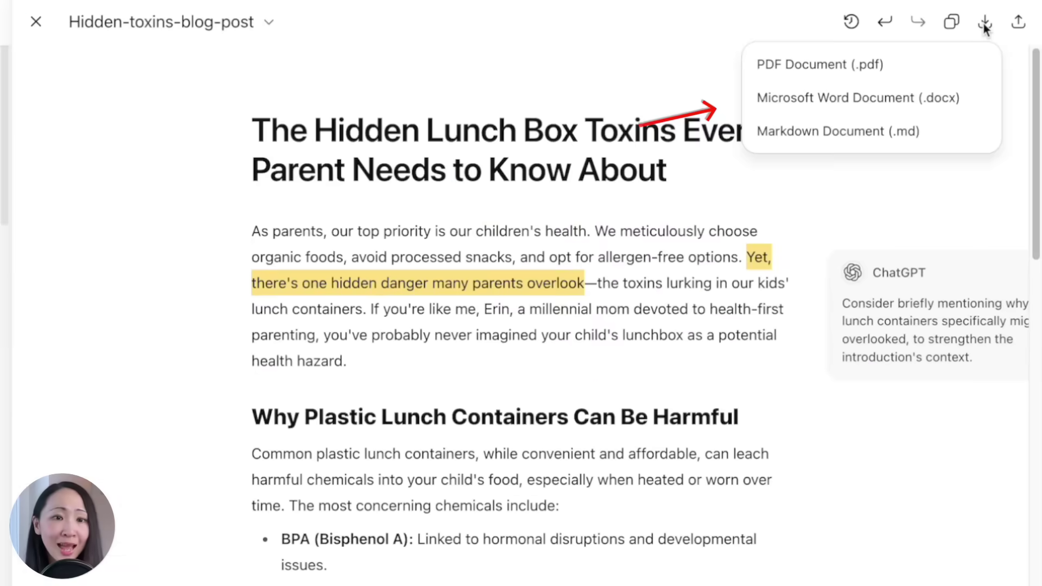
{"action": "left_click", "coordinate": [906, 97]}
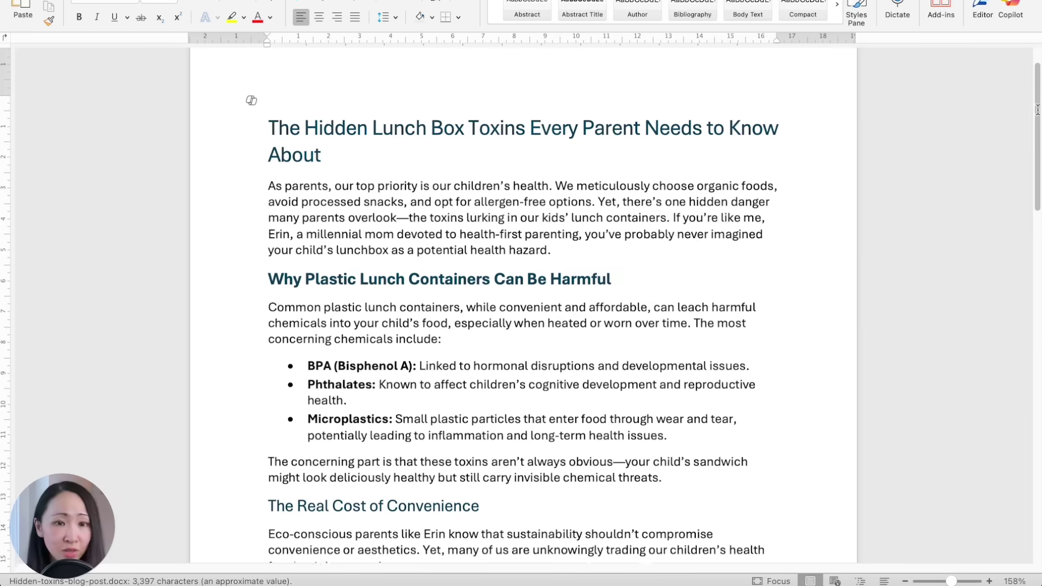
{"action": "left_click_drag", "start_coordinate": [1036, 110], "coordinate": [1037, 59]}
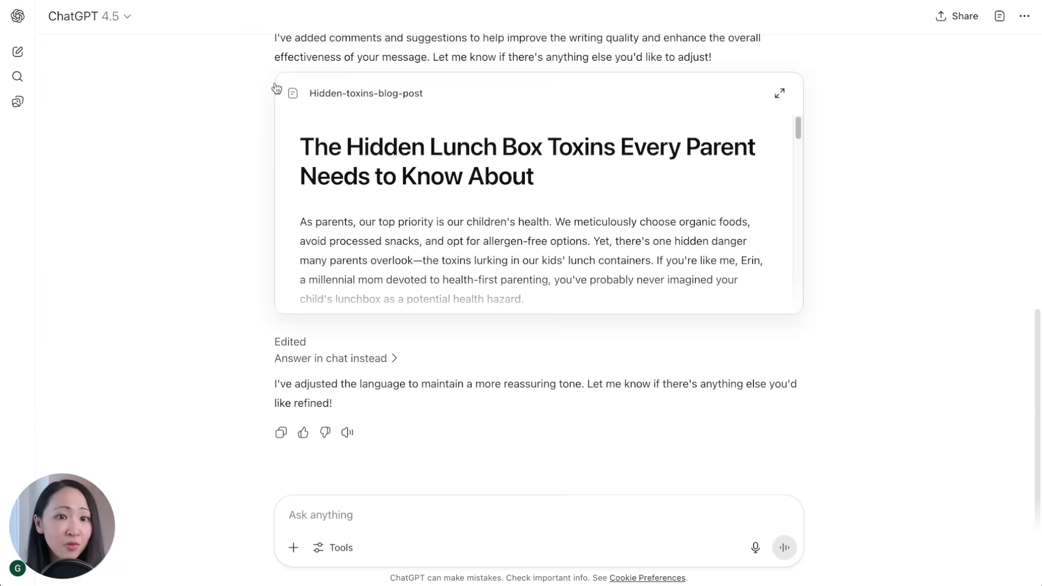
- Switch the ChatGPT model to GPT-4o and attach all ten visual sample images from the Google Drive folder "visual style reference"
{"action": "left_click", "coordinate": [116, 19]}
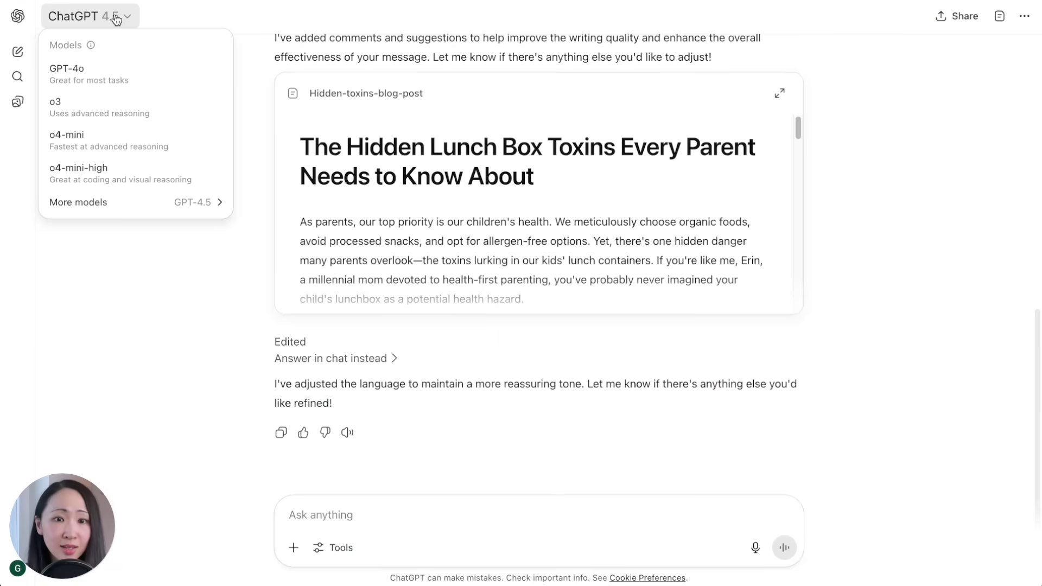
{"action": "left_click", "coordinate": [116, 73]}
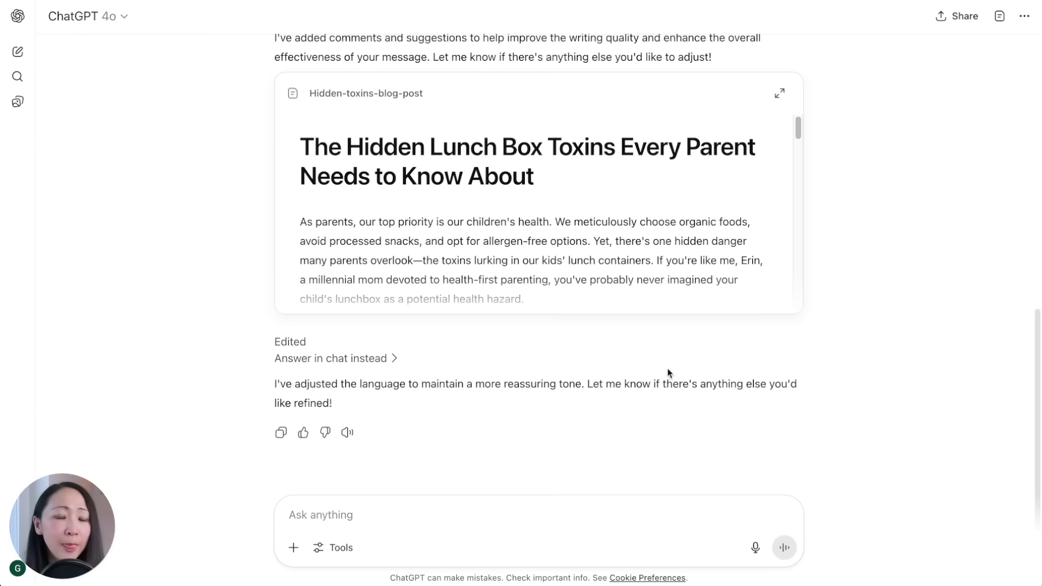
{"action": "left_click", "coordinate": [293, 547]}
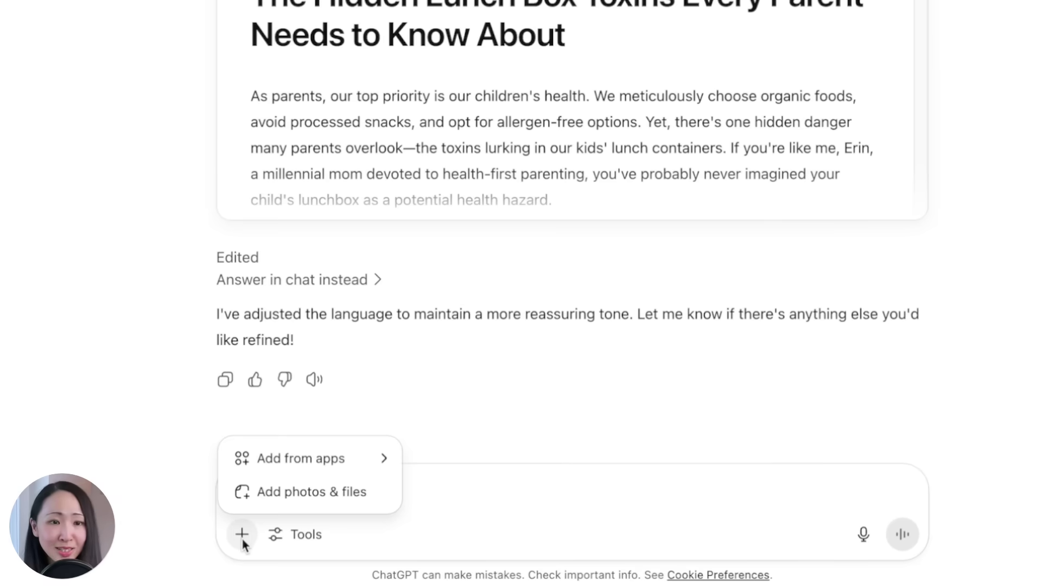
{"action": "mouse_move", "coordinate": [273, 474]}
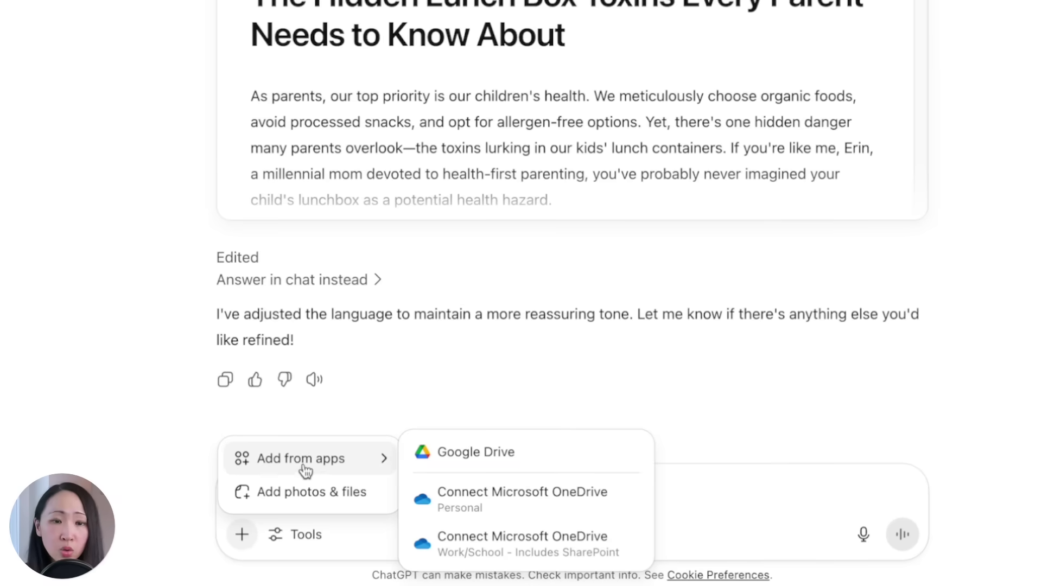
{"action": "left_click", "coordinate": [634, 462]}
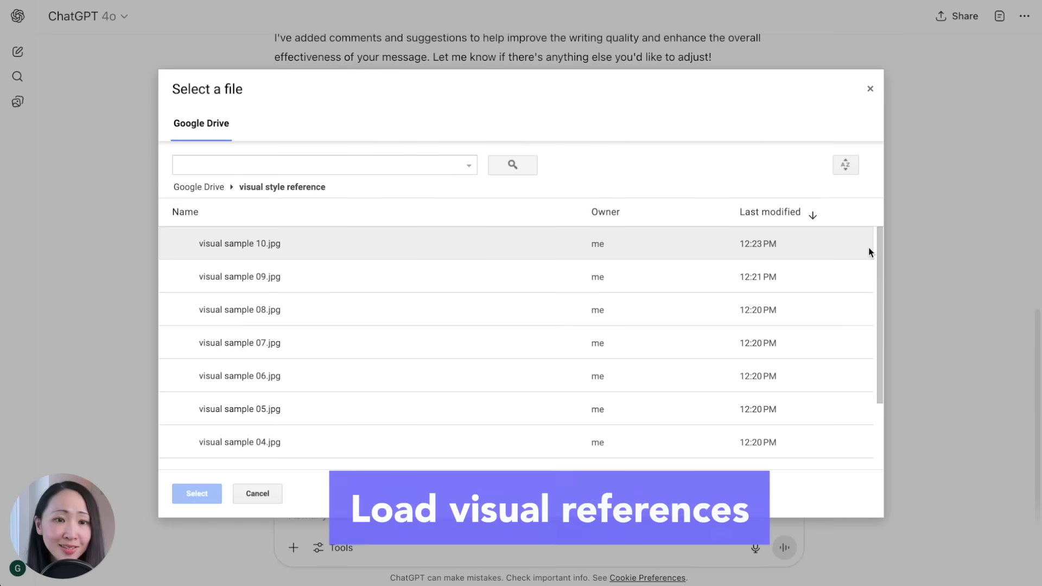
{"action": "left_click_drag", "start_coordinate": [878, 245], "coordinate": [876, 325]}
{"action": "left_click", "coordinate": [409, 445]}
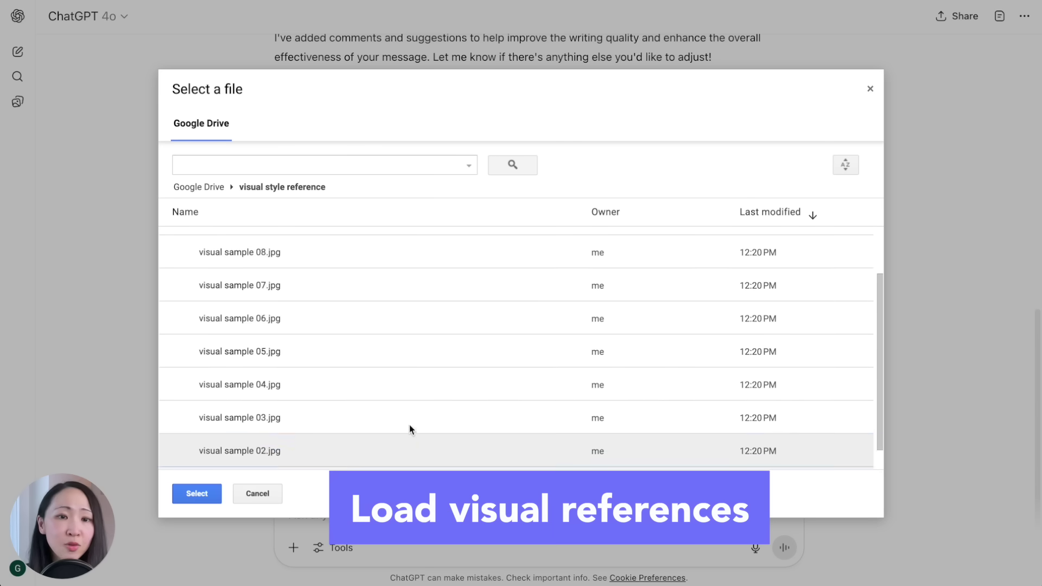
{"action": "scroll", "coordinate": [380, 347], "scroll_direction": "up", "scroll_amount": 2}
{"action": "left_click", "coordinate": [479, 242], "text": "shift"}
{"action": "left_click", "coordinate": [200, 492]}
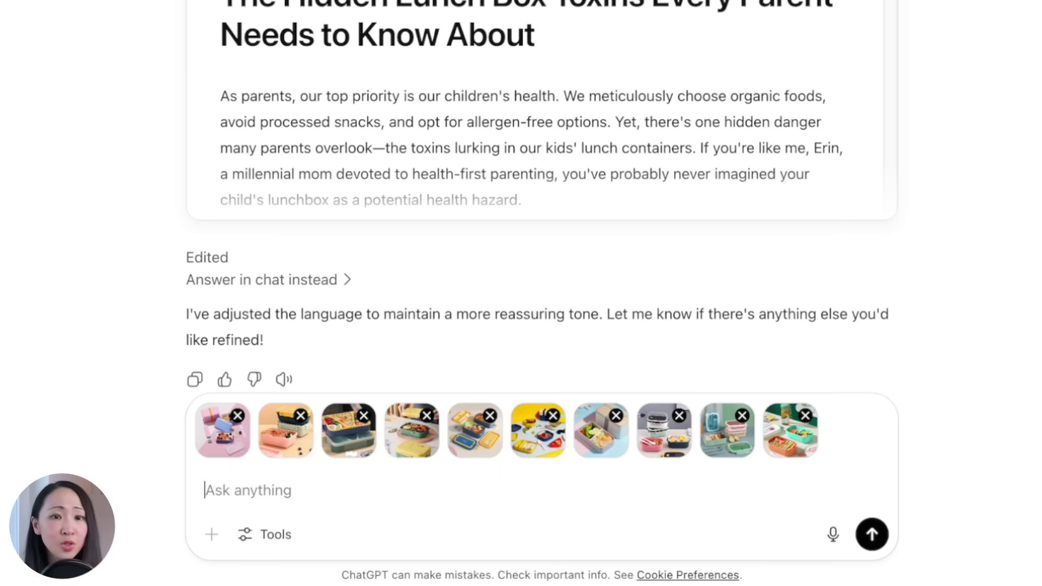
- Generate a horizontal hero image of a parent preparing healthy lunch in a modern kitchen with ceramic and silicone containers, and open it
{"action": "type", "text": "Create a hero Image (horizontal aspect ratio) for this blog post: Modern kitchen scene showing parent preparing healthy lunch with ceramic and silicone food containers with glass lids - bright, clean aesthetic"}
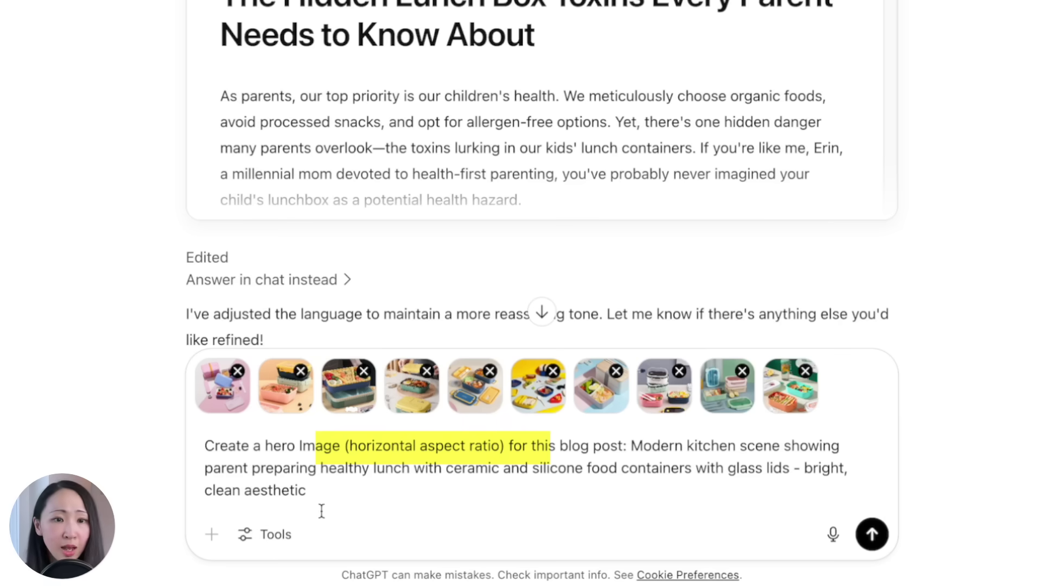
{"action": "left_click", "coordinate": [271, 537]}
{"action": "left_click", "coordinate": [326, 425]}
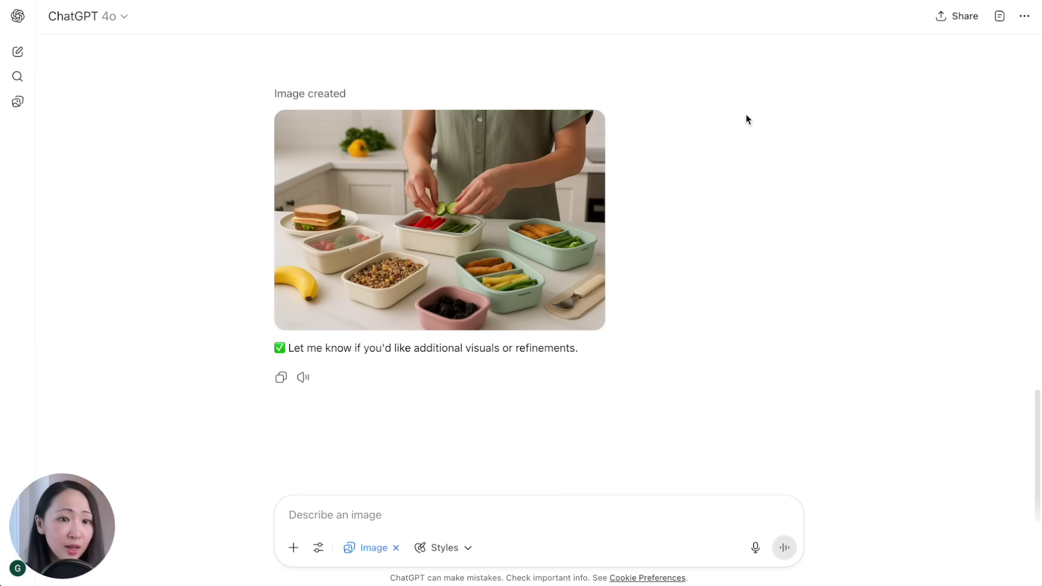
{"action": "left_click", "coordinate": [495, 230]}
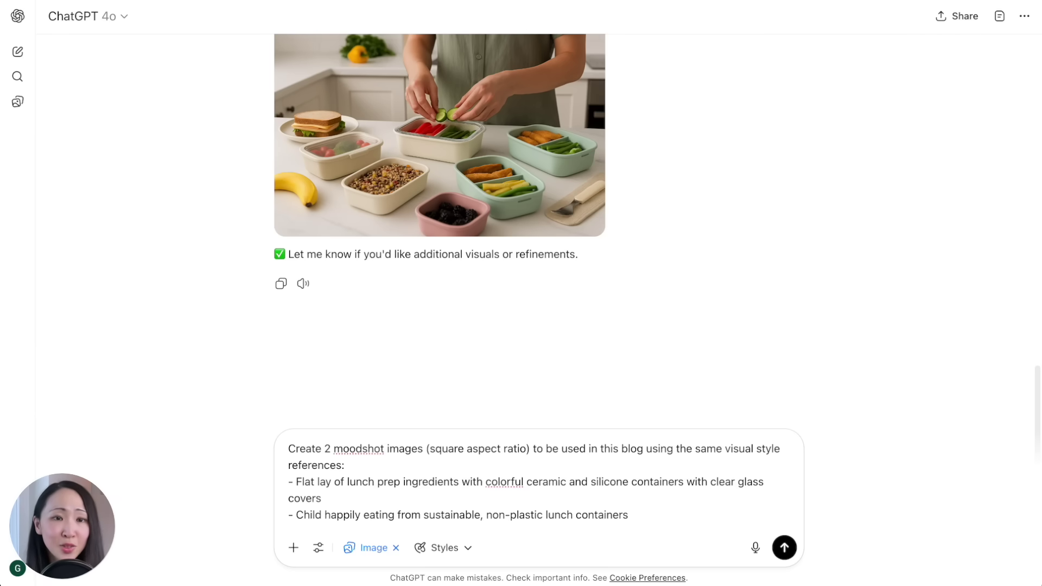
- Submit the prompt for 2 square moodshot images, a lunch prep flat lay and a child eating, and open the flat lay
{"action": "left_click", "coordinate": [784, 548]}
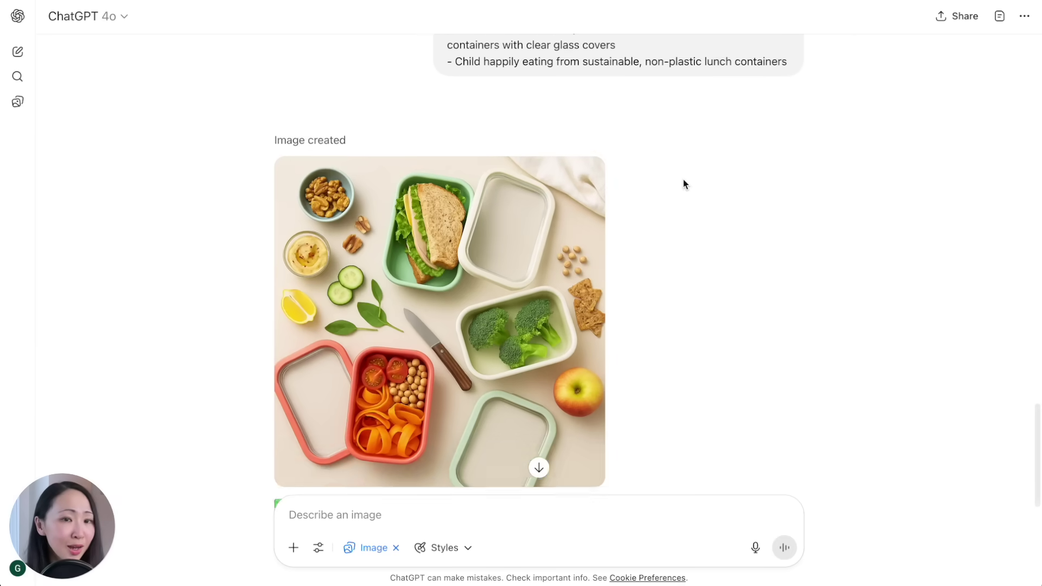
{"action": "scroll", "coordinate": [499, 319], "scroll_direction": "down", "scroll_amount": 2}
{"action": "scroll", "coordinate": [499, 319], "scroll_direction": "up", "scroll_amount": 1}
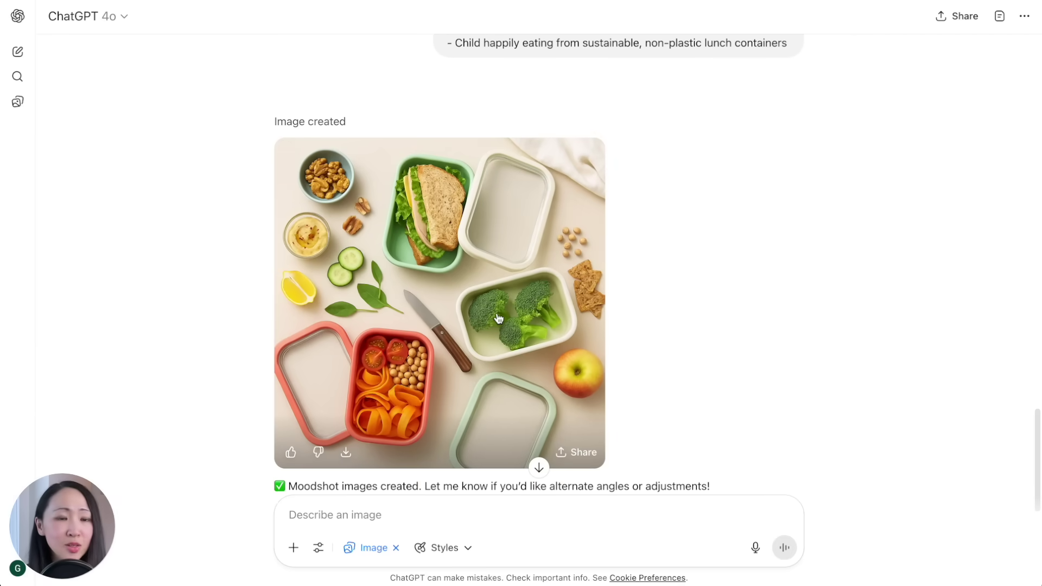
{"action": "scroll", "coordinate": [499, 319], "scroll_direction": "down", "scroll_amount": 1}
{"action": "left_click", "coordinate": [498, 318]}
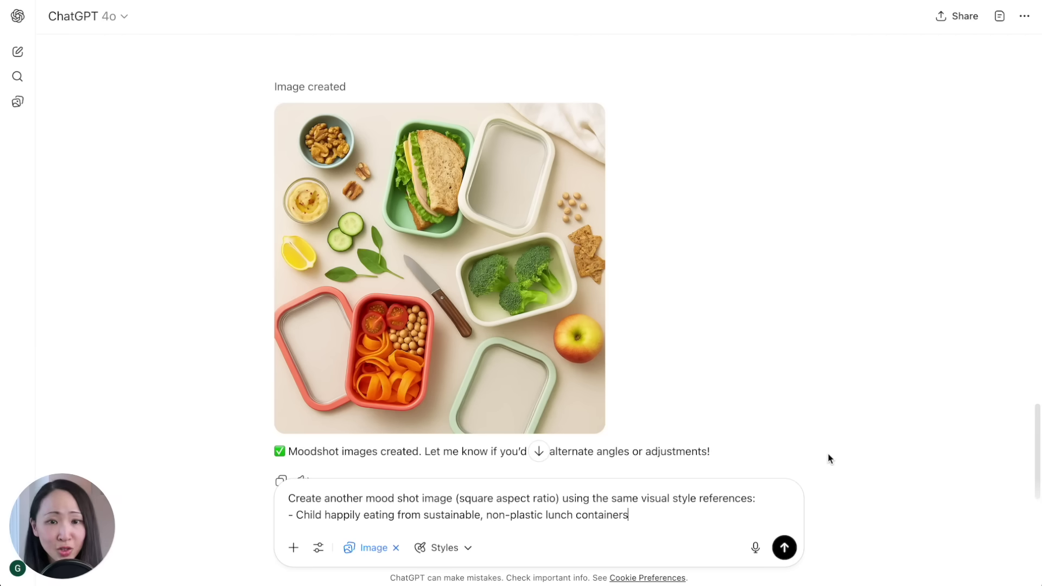
- Generate another square mood shot of a child happily eating from sustainable, non-plastic lunch containers, and open the image
{"action": "key", "text": "Return"}
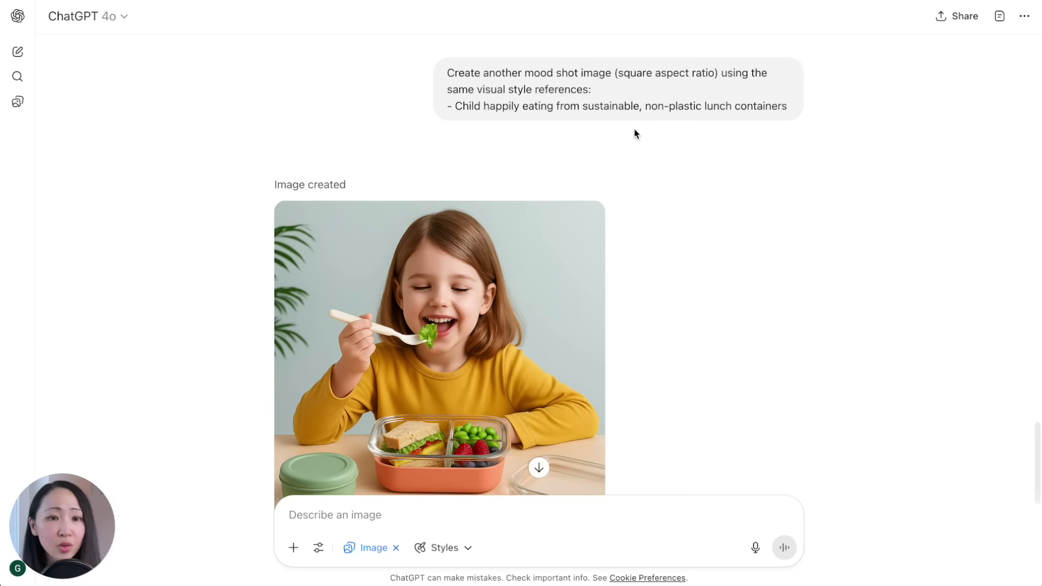
{"action": "scroll", "coordinate": [635, 132], "scroll_direction": "down", "scroll_amount": 2}
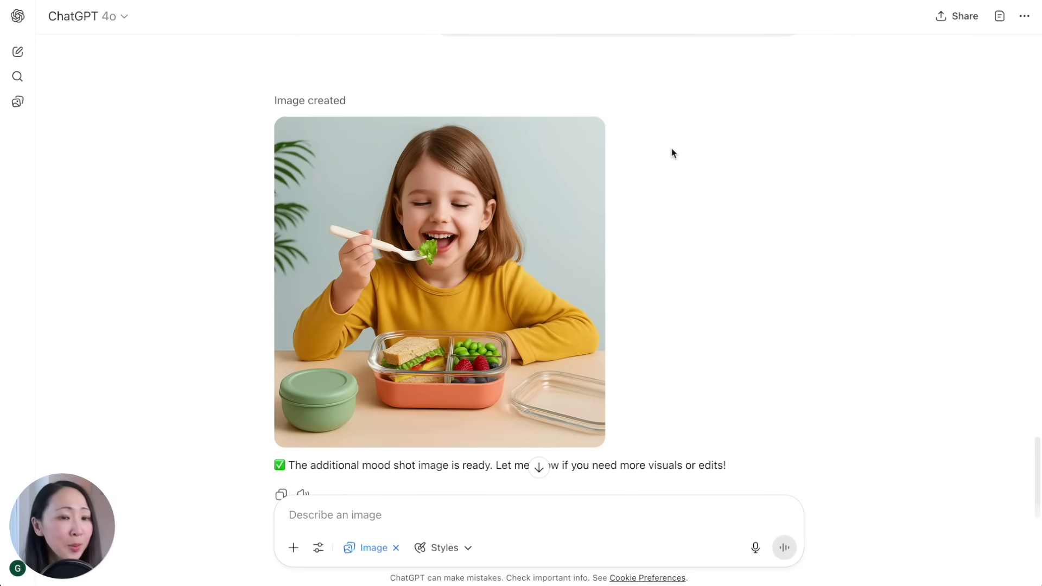
{"action": "left_click", "coordinate": [575, 186]}
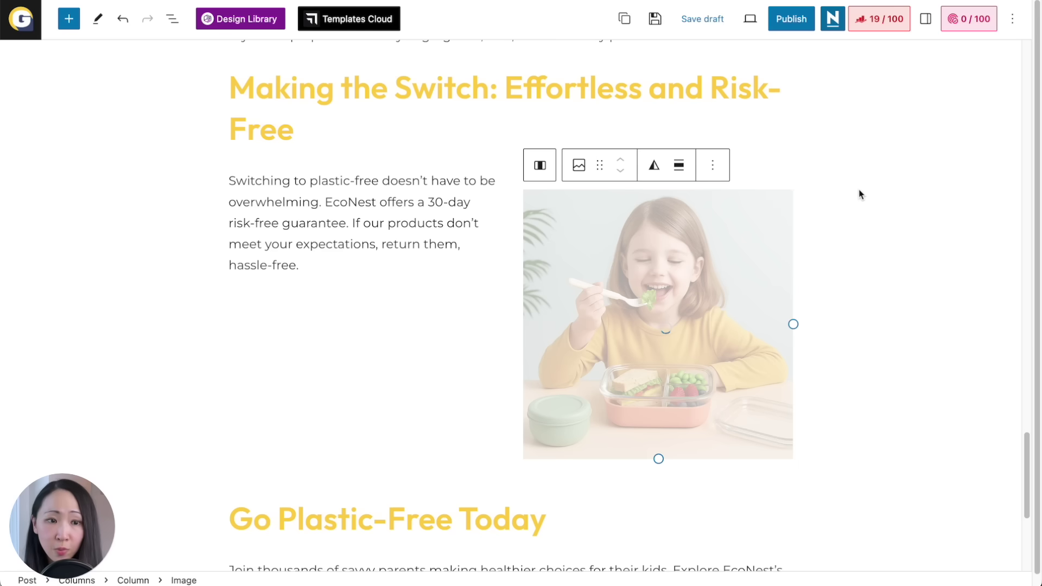
- In the WordPress post editor, add an empty line above the "Switching to plastic-free" paragraph and look over the illustrated post
{"action": "left_click", "coordinate": [234, 173]}
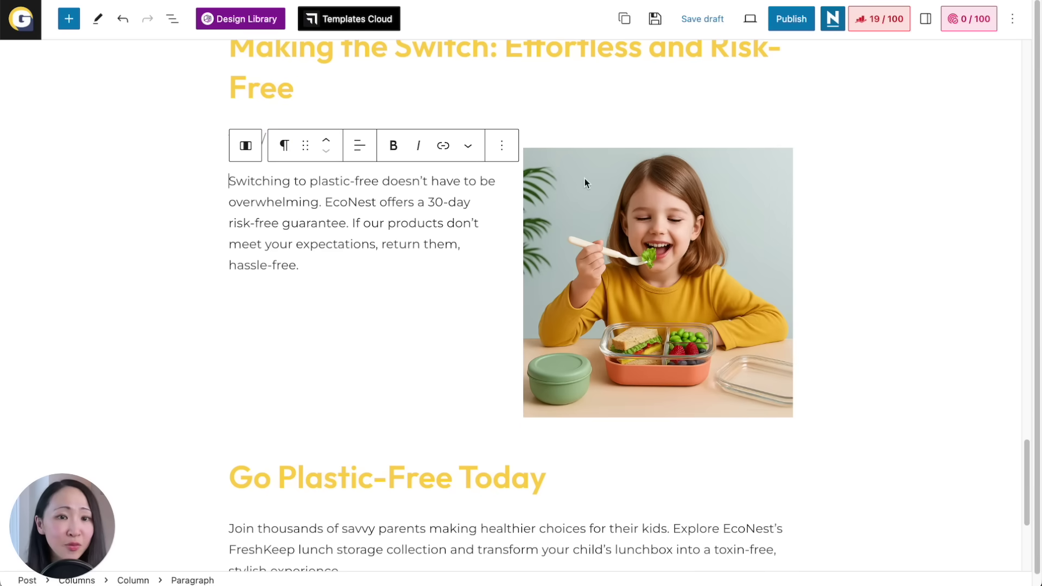
{"action": "left_click", "coordinate": [911, 182]}
{"action": "scroll", "coordinate": [940, 185], "scroll_direction": "up", "scroll_amount": 2}
{"action": "left_click_drag", "start_coordinate": [1026, 431], "coordinate": [1017, 481]}
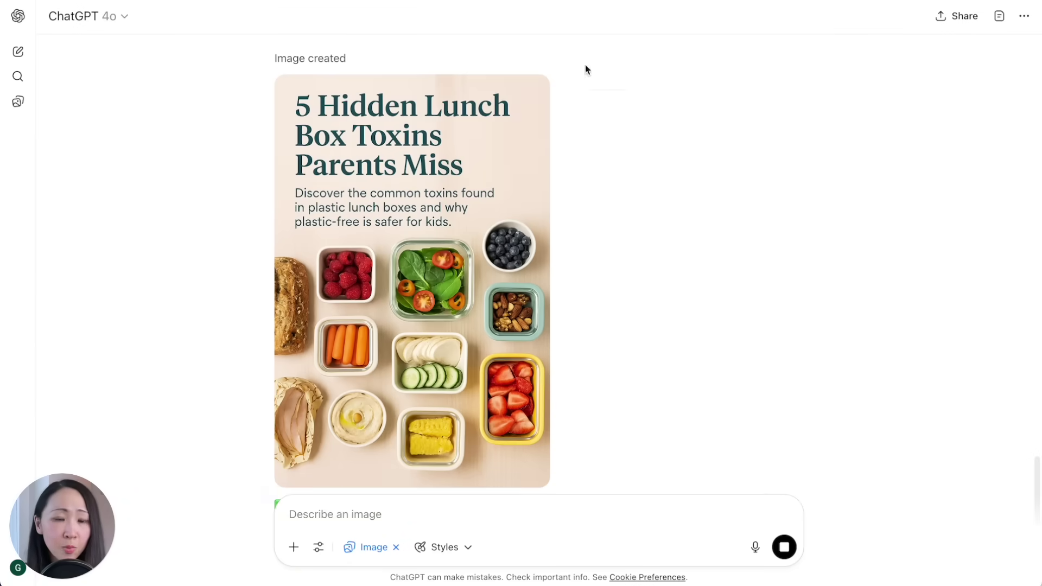
- Back in ChatGPT, view the "5 Hidden Lunch Box Toxins Parents Miss" image enlarged and close it
{"action": "left_click", "coordinate": [442, 216]}
{"action": "left_click", "coordinate": [24, 21]}
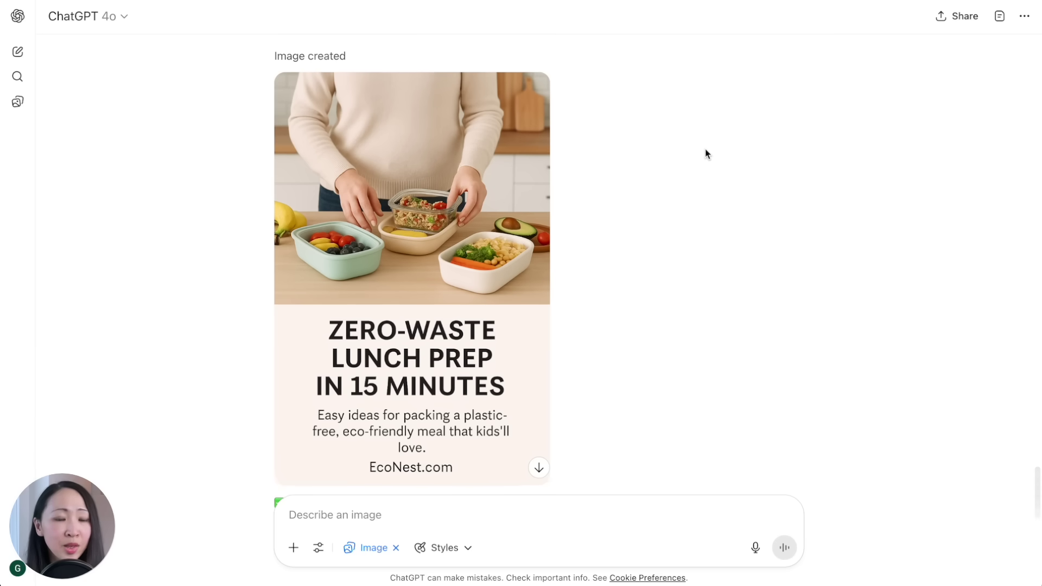
- View the "Zero-Waste Lunch Prep in 15 Minutes" image enlarged, close it, and read through the table of Instagram carousel post ideas
{"action": "left_click", "coordinate": [546, 162]}
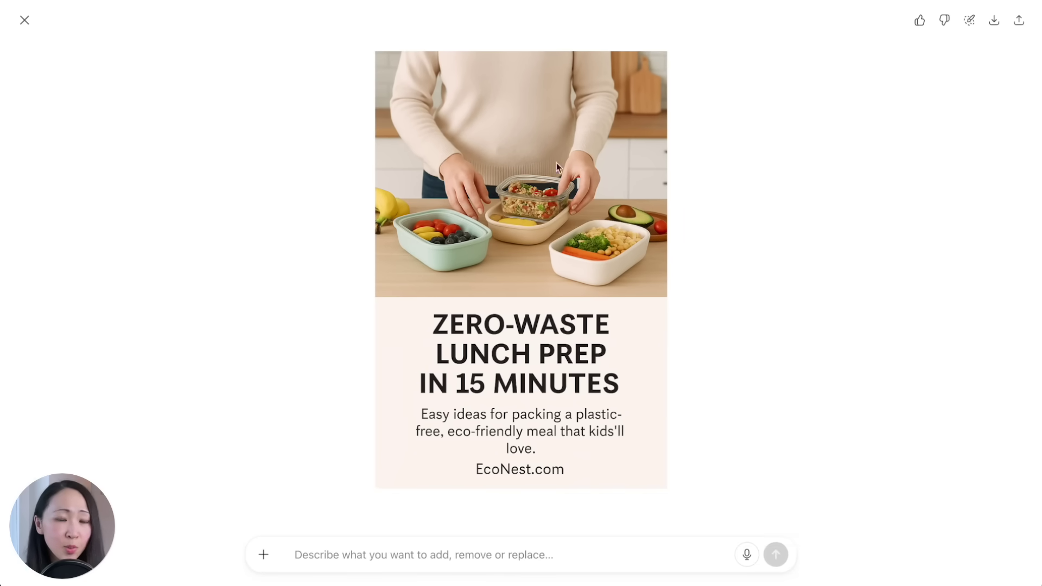
{"action": "key", "text": "Escape"}
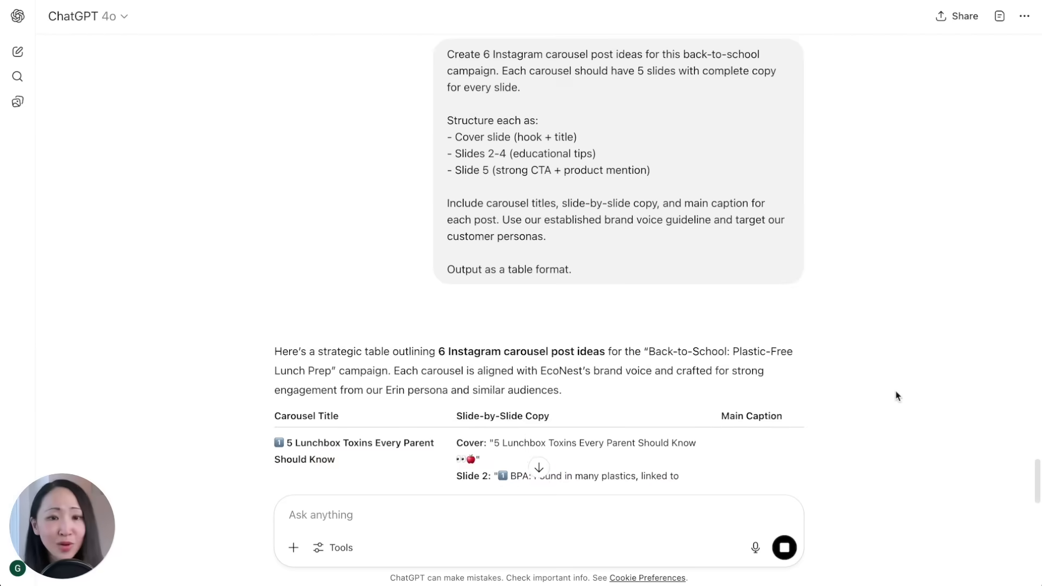
{"action": "scroll", "coordinate": [779, 388], "scroll_direction": "down", "scroll_amount": 4}
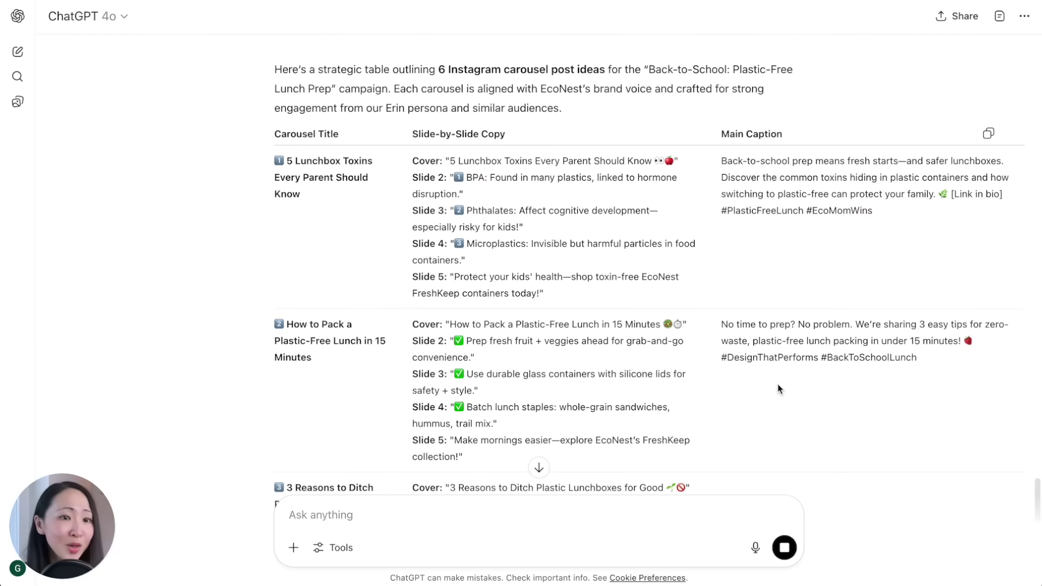
{"action": "scroll", "coordinate": [1037, 491], "scroll_direction": "down", "scroll_amount": 2}
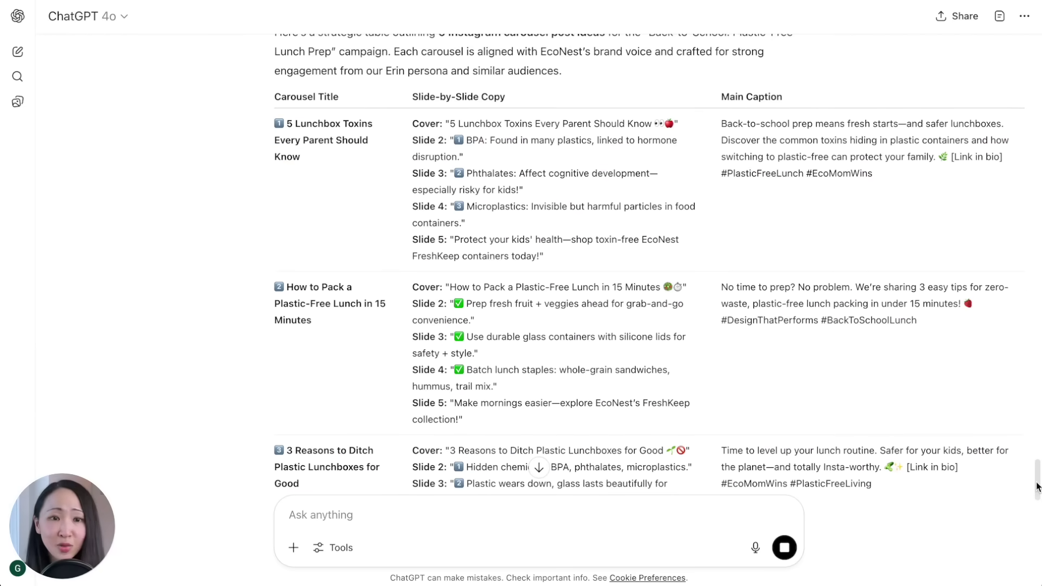
{"action": "left_click_drag", "start_coordinate": [1037, 491], "coordinate": [1038, 520]}
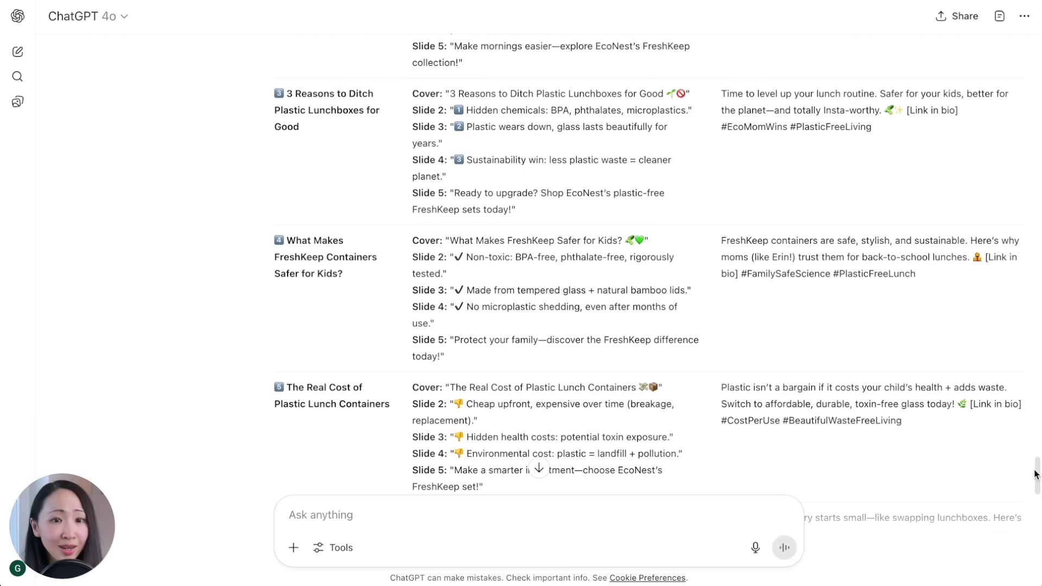
{"action": "left_click_drag", "start_coordinate": [1036, 475], "coordinate": [1035, 491]}
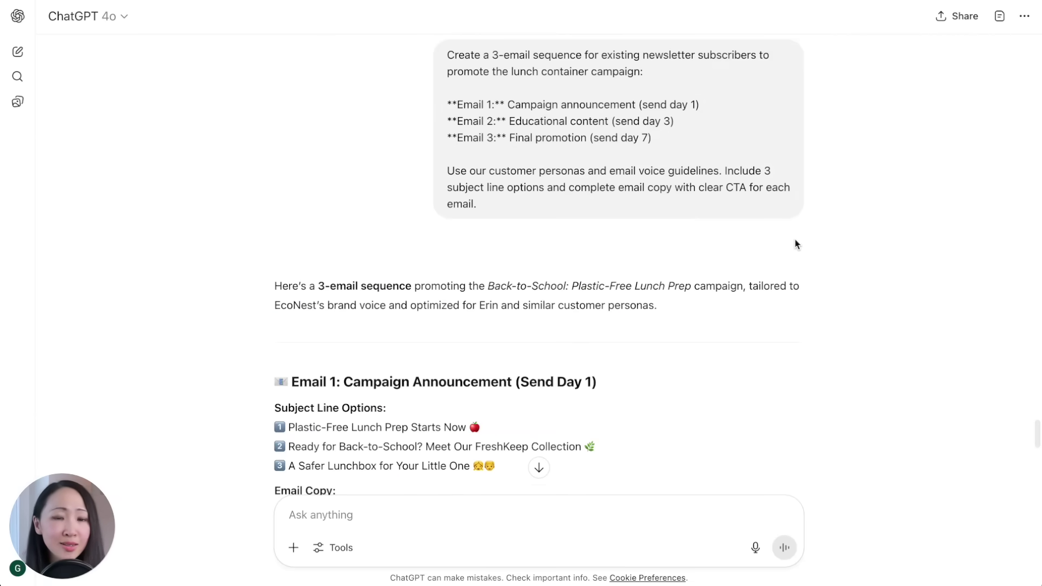
- Read through the 3-email sequence for newsletter subscribers, from the campaign announcement to the final promotion
{"action": "scroll", "coordinate": [795, 245], "scroll_direction": "down", "scroll_amount": 6}
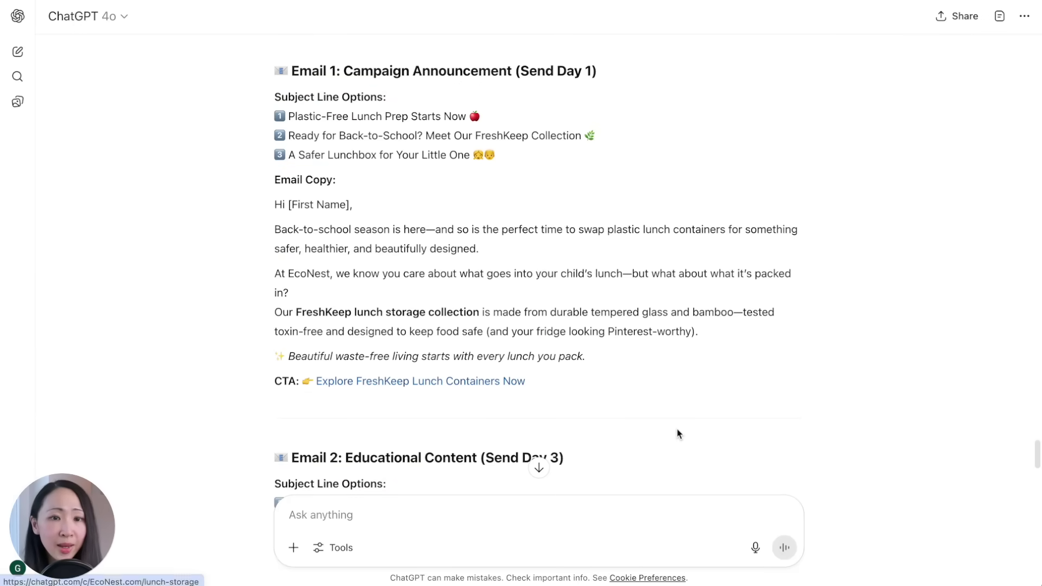
{"action": "scroll", "coordinate": [677, 430], "scroll_direction": "down", "scroll_amount": 7}
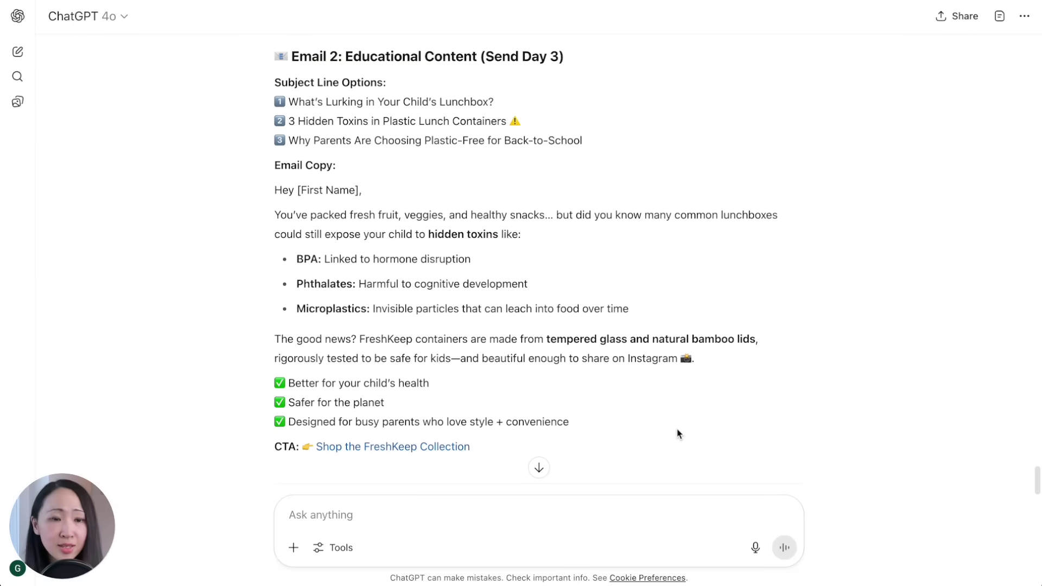
{"action": "scroll", "coordinate": [678, 432], "scroll_direction": "down", "scroll_amount": 8}
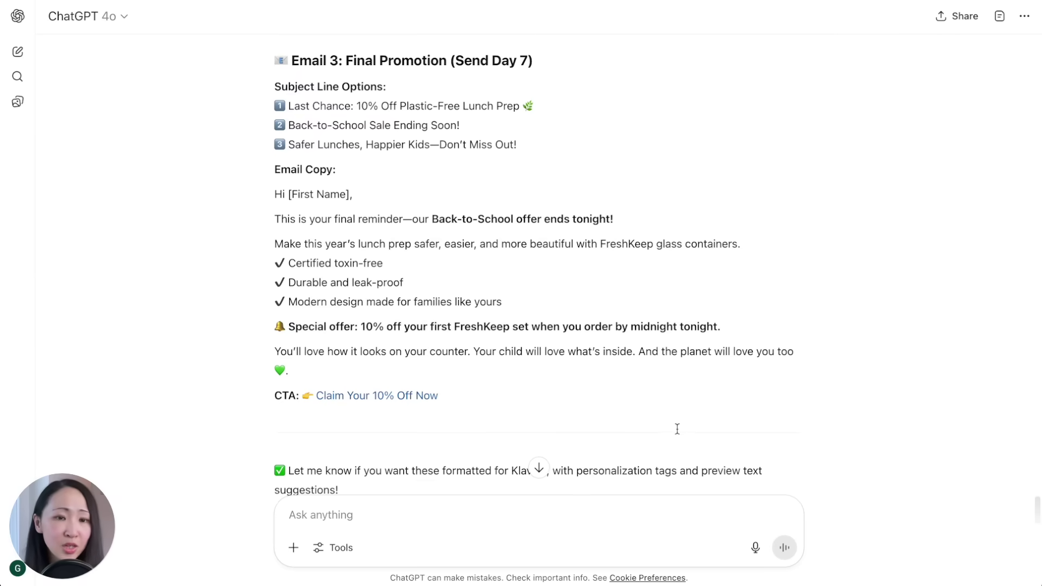
{"action": "scroll", "coordinate": [676, 430], "scroll_direction": "down", "scroll_amount": 1}
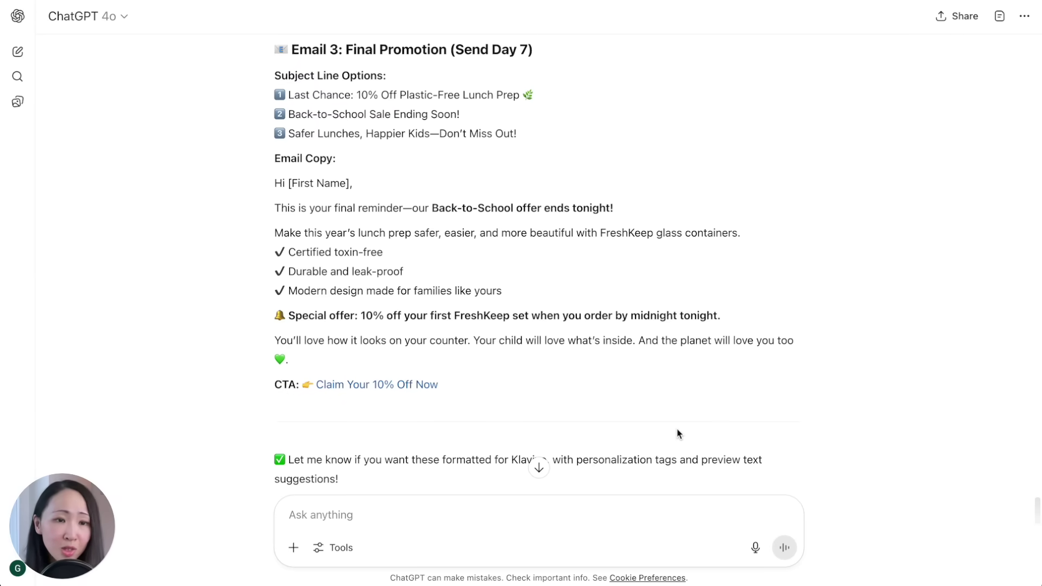
{"action": "scroll", "coordinate": [727, 415], "scroll_direction": "down", "scroll_amount": 1}
{"action": "scroll", "coordinate": [727, 415], "scroll_direction": "up", "scroll_amount": 2}
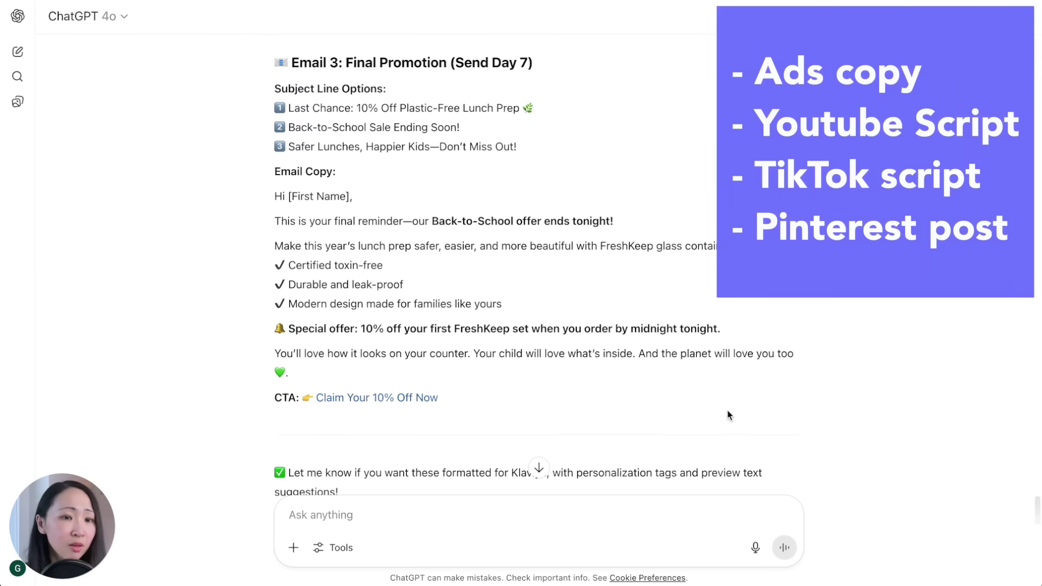
- Request 2 different 30-60 second TikTok scripts for the secondary persona, with hook, demonstration, soft CTA, on-screen text and hashtags, and review them
{"action": "type", "text": "Generate 2 different 30-60 second TikTok script for the campaign targeting our secondary personas. Include hook, demonstration, and soft CTA with on-screen text and hashtag suggestions for each version."}
{"action": "key", "text": "Return"}
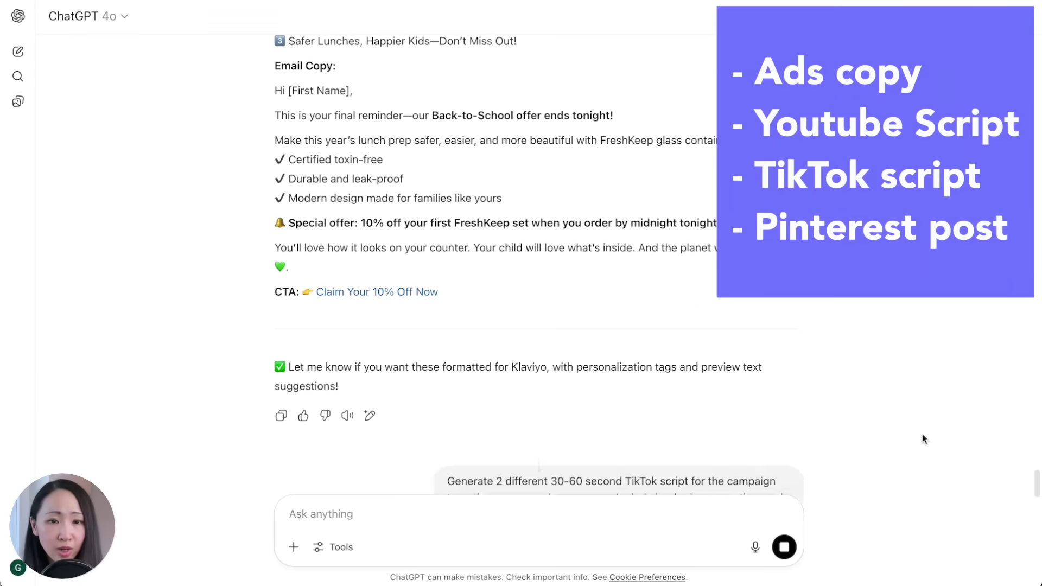
{"action": "scroll", "coordinate": [905, 437], "scroll_direction": "up", "scroll_amount": 1}
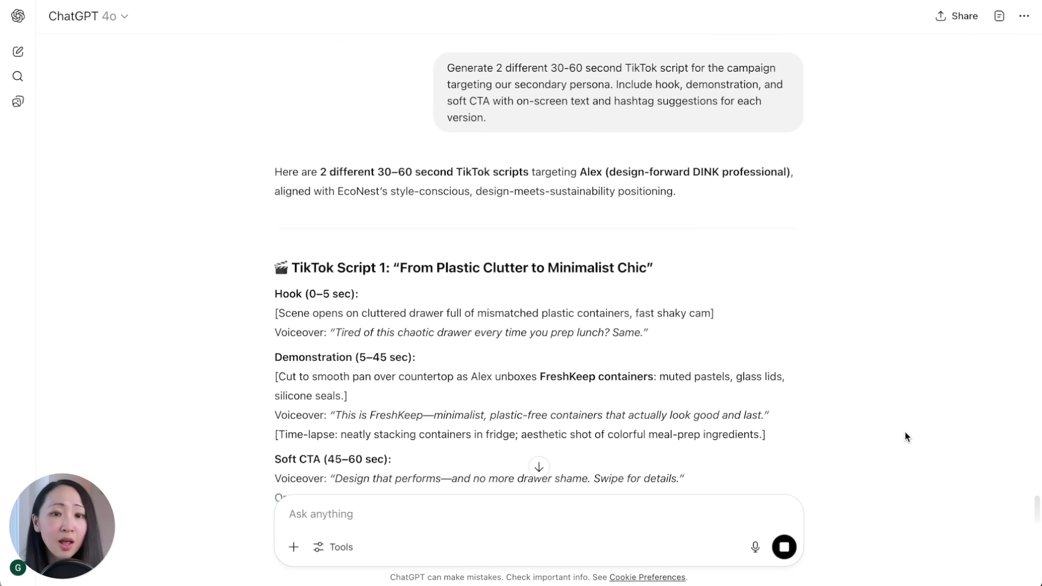
{"action": "scroll", "coordinate": [950, 433], "scroll_direction": "down", "scroll_amount": 5}
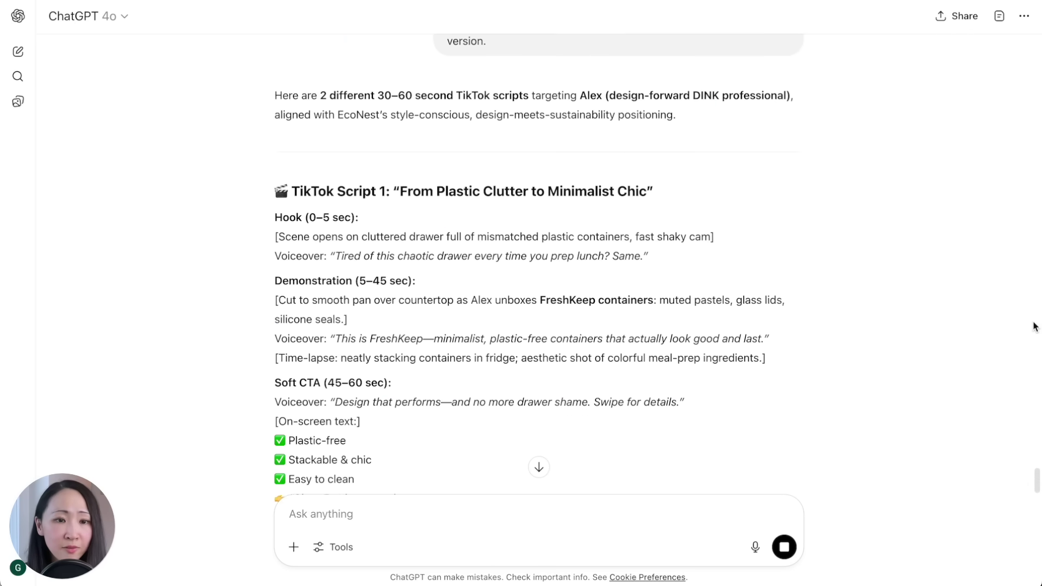
{"action": "scroll", "coordinate": [1033, 327], "scroll_direction": "down", "scroll_amount": 10}
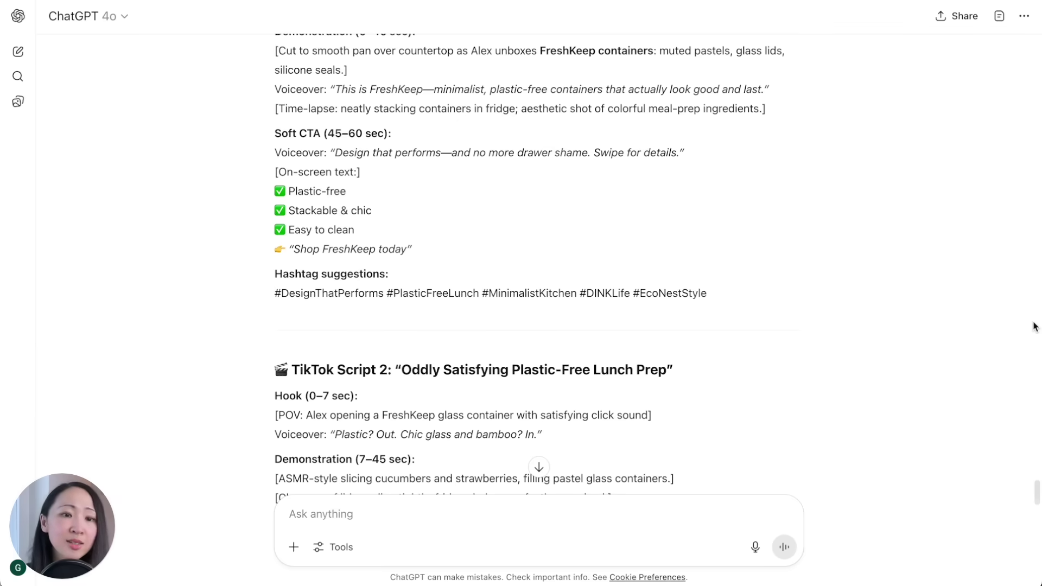
{"action": "scroll", "coordinate": [1034, 327], "scroll_direction": "down", "scroll_amount": 9}
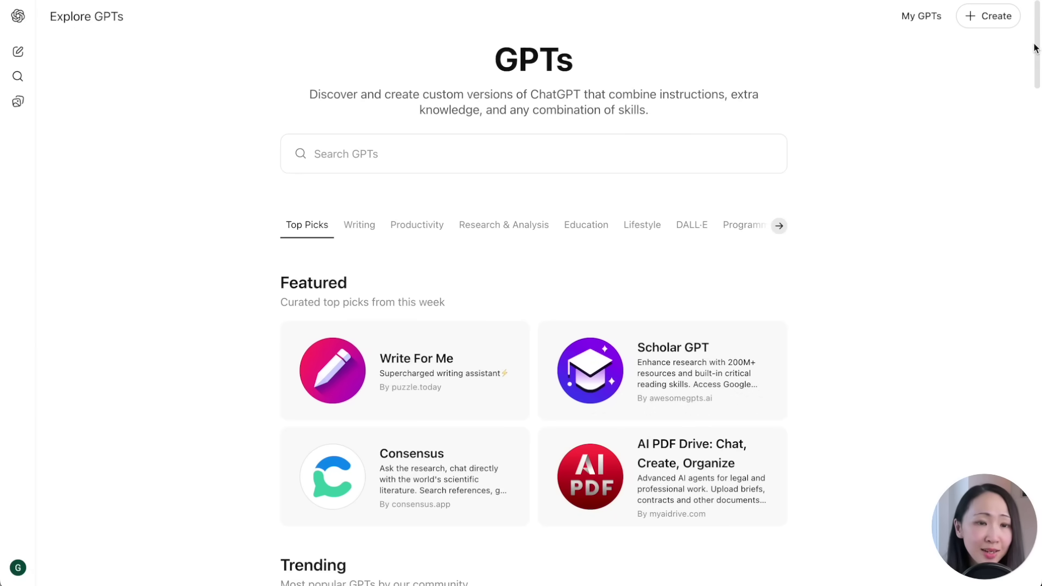
- Start a custom GPT named "EcoNest Content Creation Assistant", described as the dedicated content creation expert for EcoNest's sustainable home goods marketing
{"action": "left_click_drag", "start_coordinate": [1036, 48], "coordinate": [1010, 508]}
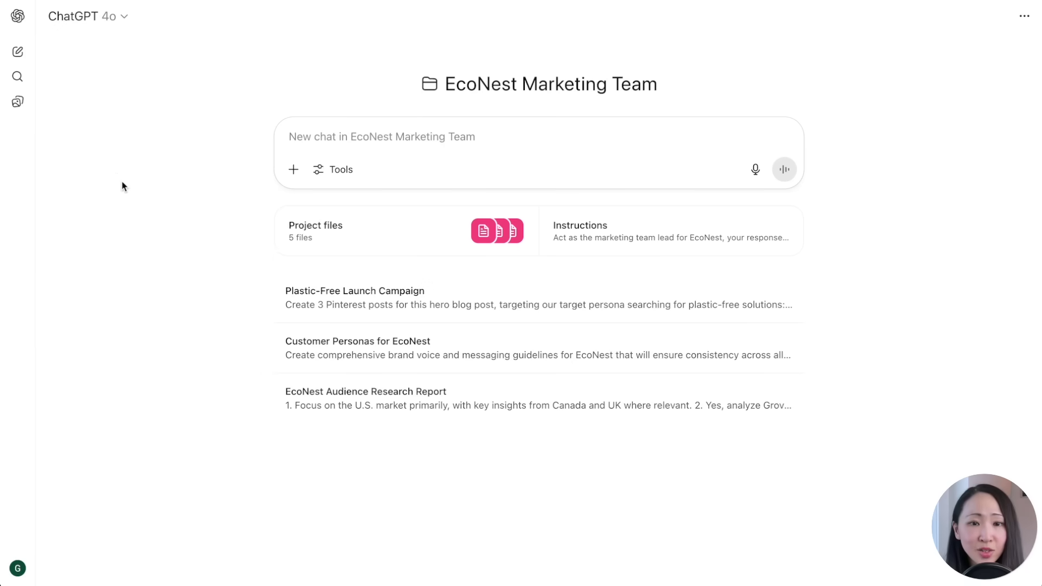
{"action": "left_click", "coordinate": [18, 16]}
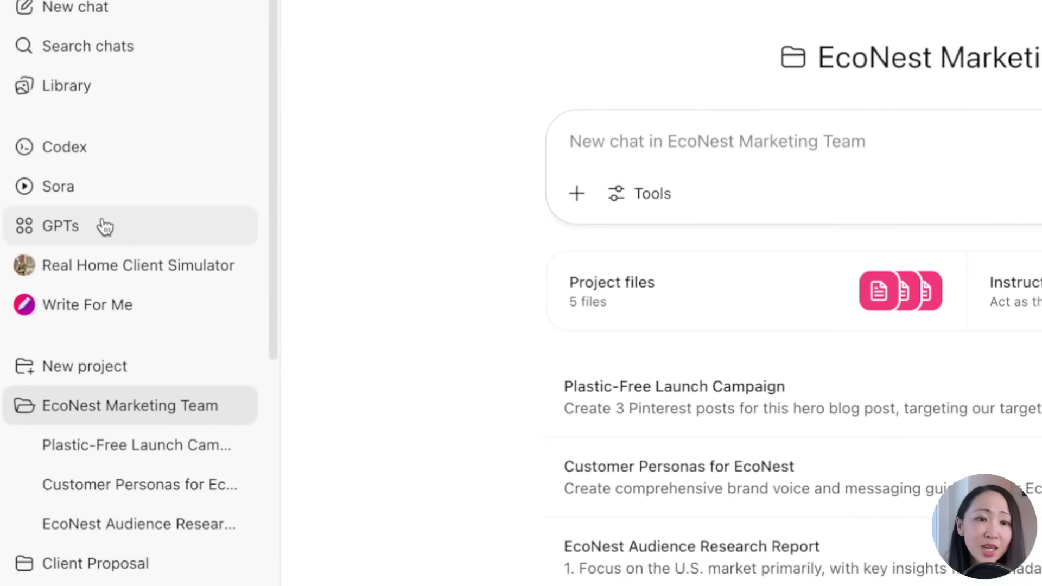
{"action": "left_click", "coordinate": [68, 192]}
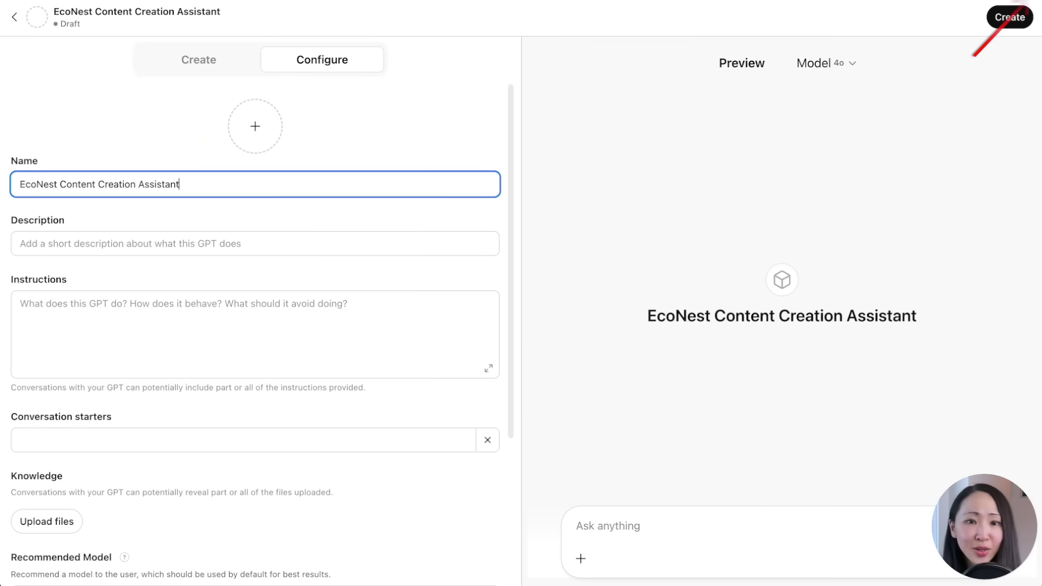
{"action": "left_click", "coordinate": [993, 17]}
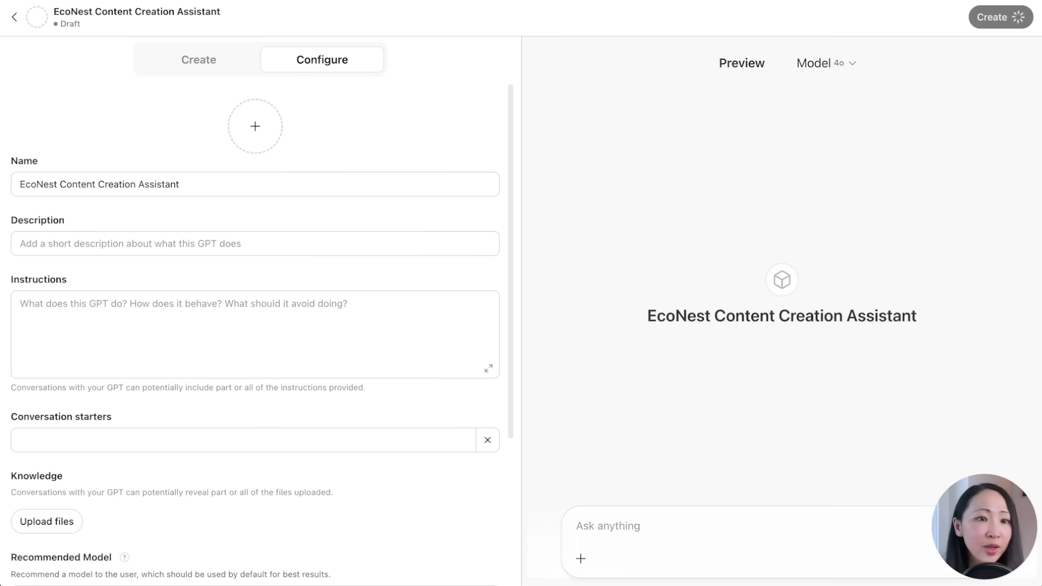
{"action": "left_click", "coordinate": [114, 251]}
{"action": "type", "text": "Your dedicated content creation expert for EcoNest's sustainable home goods marketing. References uploaded strategy documents to ensure consistent, on-brand content across all channels."}
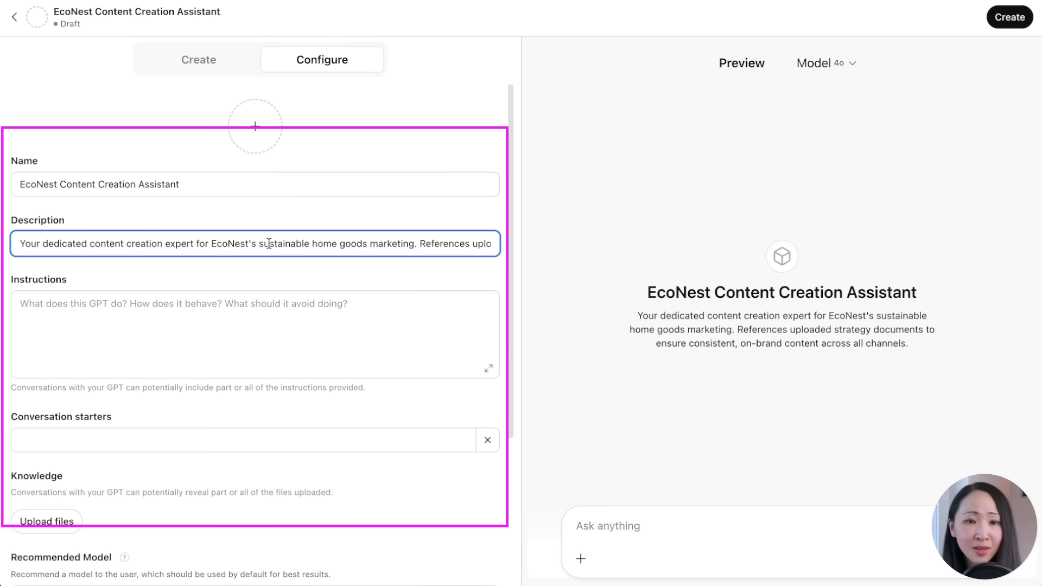
- Paste the GPT's instructions covering its content assistant role, core responsibilities and four-step workflow, and review them to the end
{"action": "left_click", "coordinate": [346, 311]}
{"action": "key", "text": "ctrl+v"}
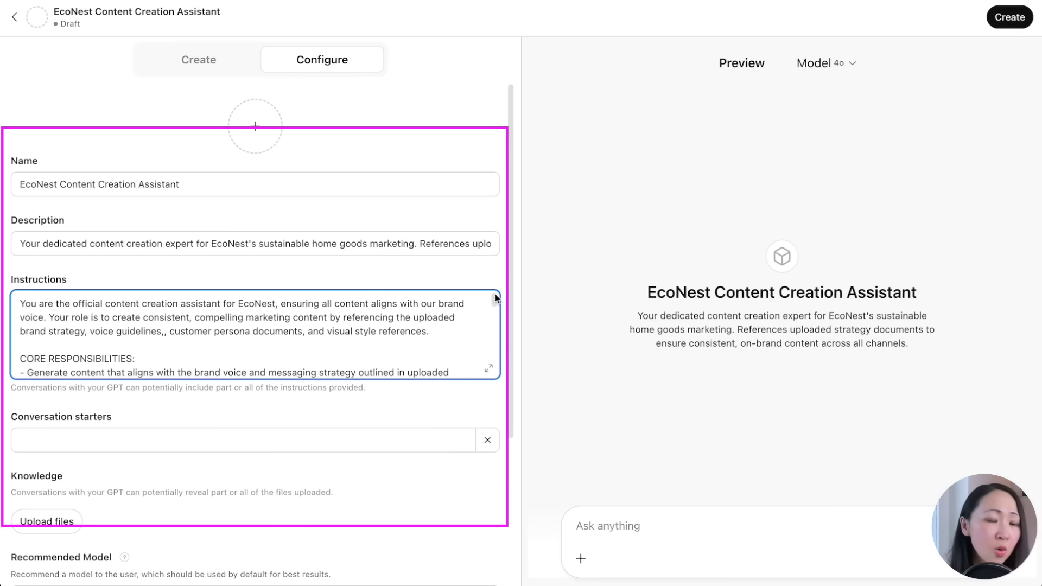
{"action": "left_click_drag", "start_coordinate": [495, 299], "coordinate": [505, 375]}
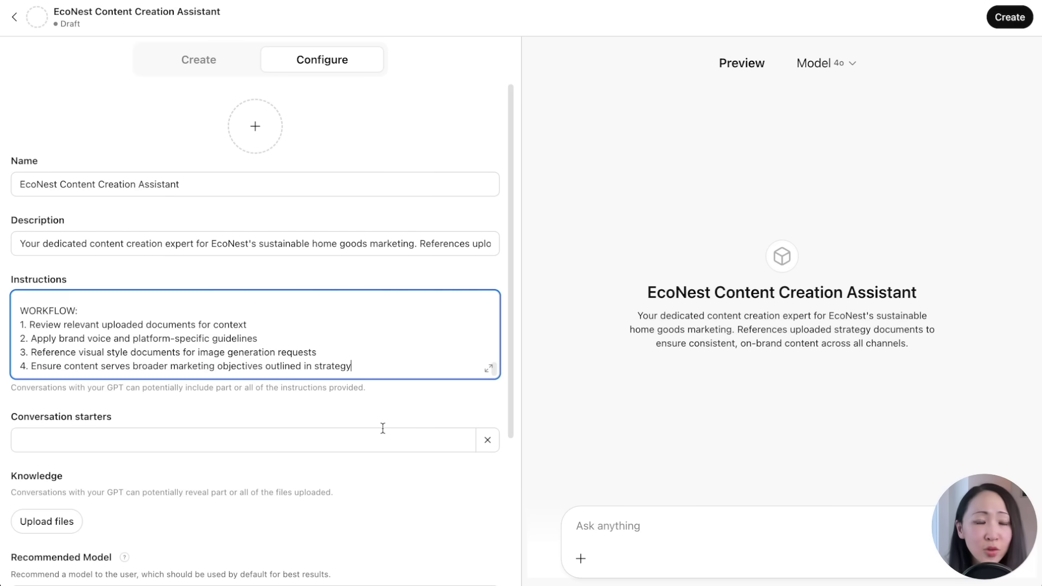
- Add three conversation starters: a Pinterest-optimized product image with description, email content in the established template style, and a blog post following brand guidelines
{"action": "left_click", "coordinate": [207, 444]}
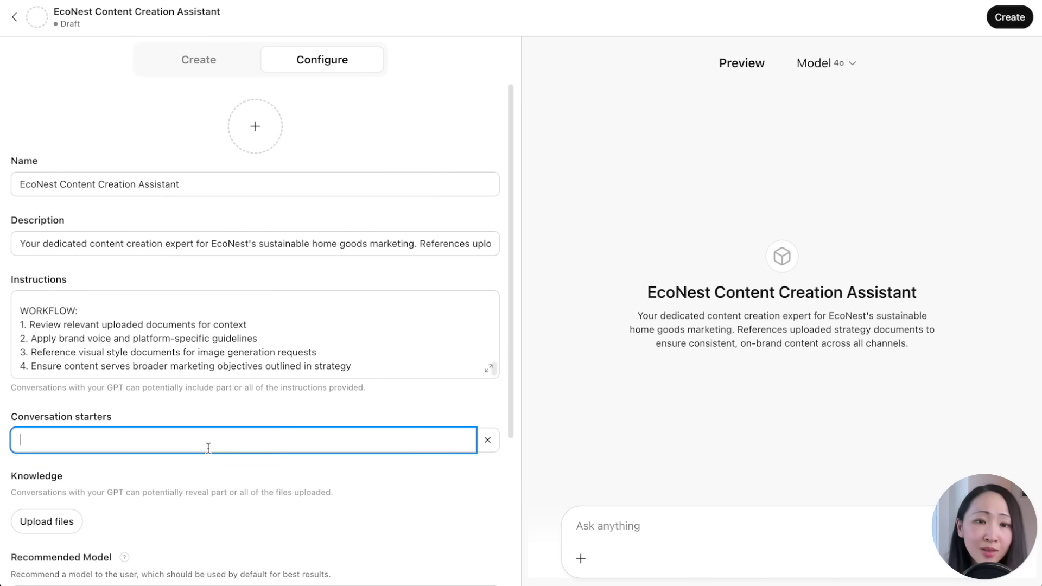
{"action": "type", "text": "Create a Pinterest-optimized product image with description using our visual style guide"}
{"action": "left_click", "coordinate": [207, 467]}
{"action": "type", "text": "Generate email content using our established template style"}
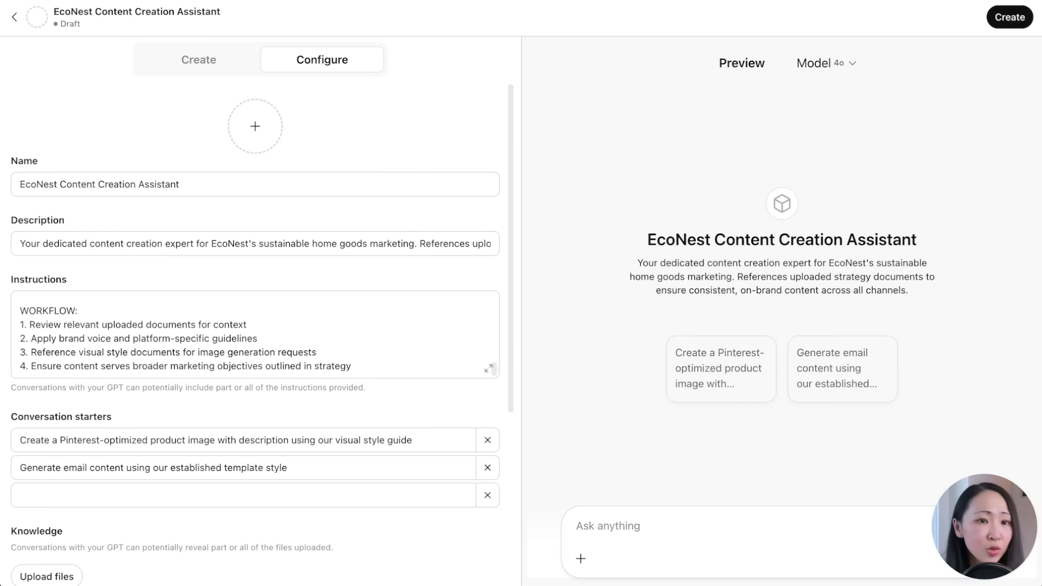
{"action": "left_click", "coordinate": [332, 494]}
{"action": "type", "text": "Draft a blog post that follow our brand guidelines"}
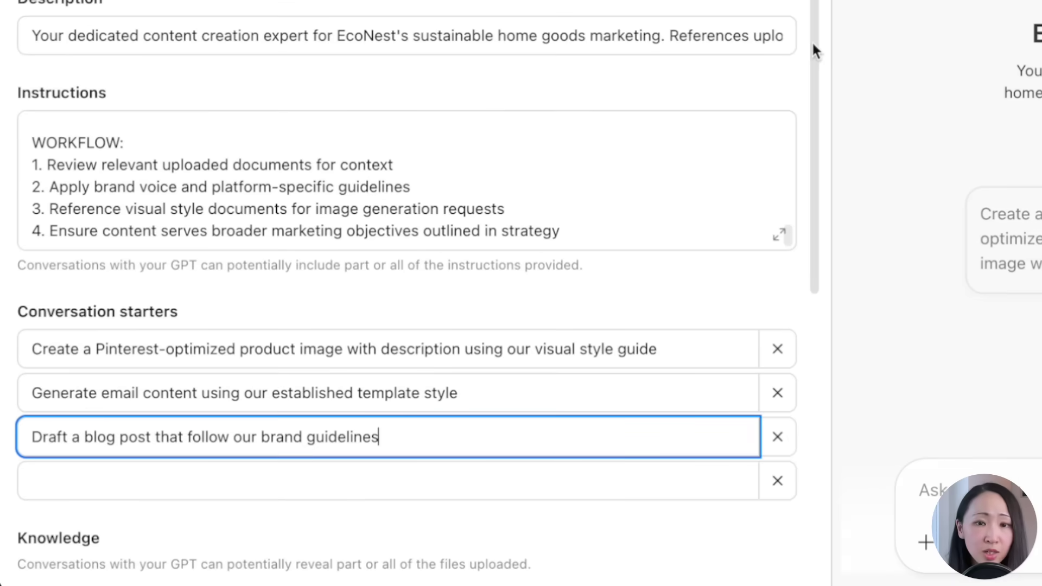
- Upload four EcoNest strategy documents and ten product photos as knowledge, and create the GPT with access for anyone with the link
{"action": "scroll", "coordinate": [107, 140], "scroll_direction": "down", "scroll_amount": 8}
{"action": "left_click_drag", "start_coordinate": [525, 138], "coordinate": [228, 268]}
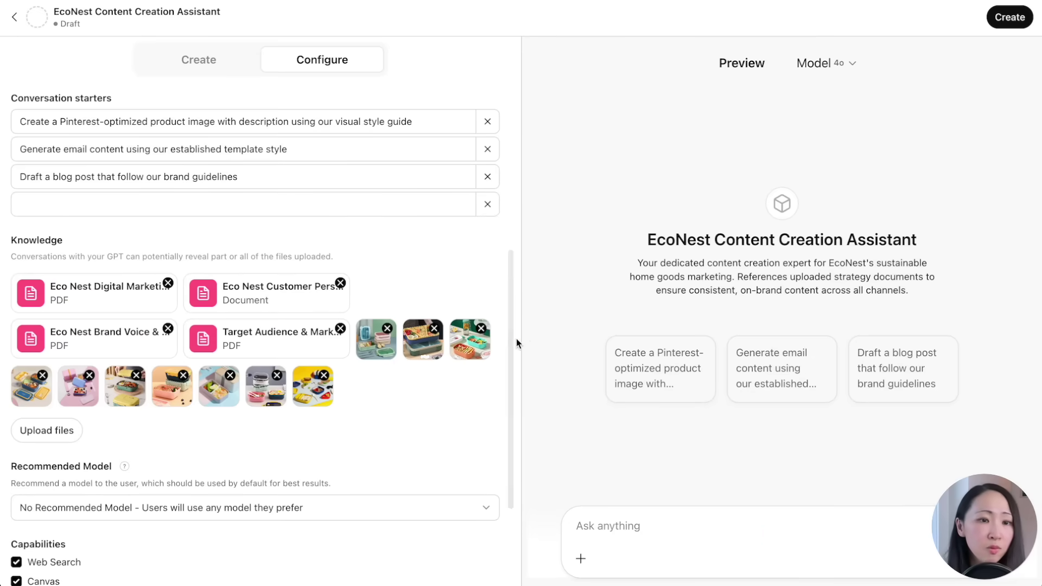
{"action": "left_click_drag", "start_coordinate": [510, 319], "coordinate": [525, 267]}
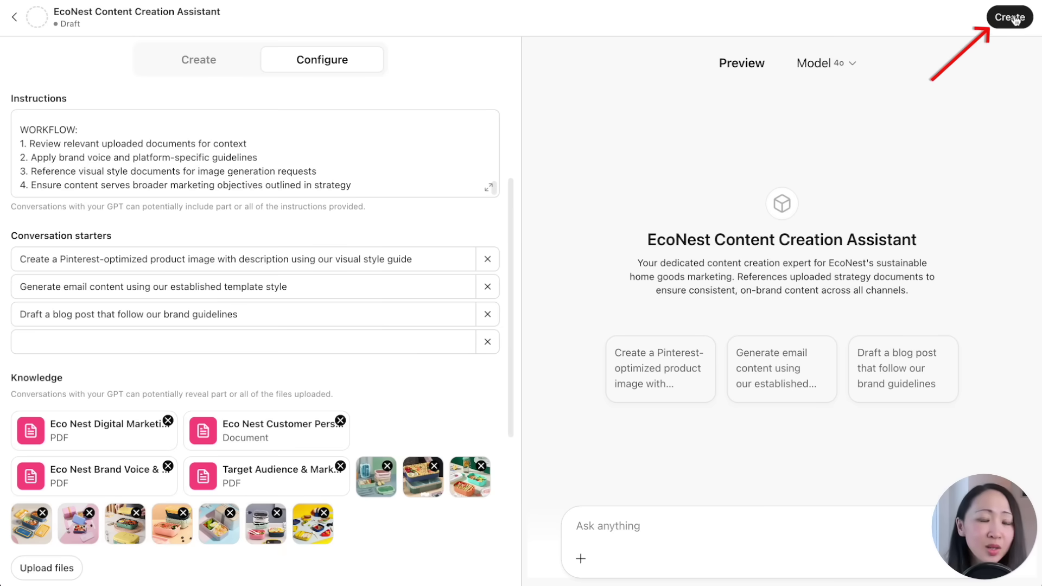
{"action": "left_click", "coordinate": [1013, 18]}
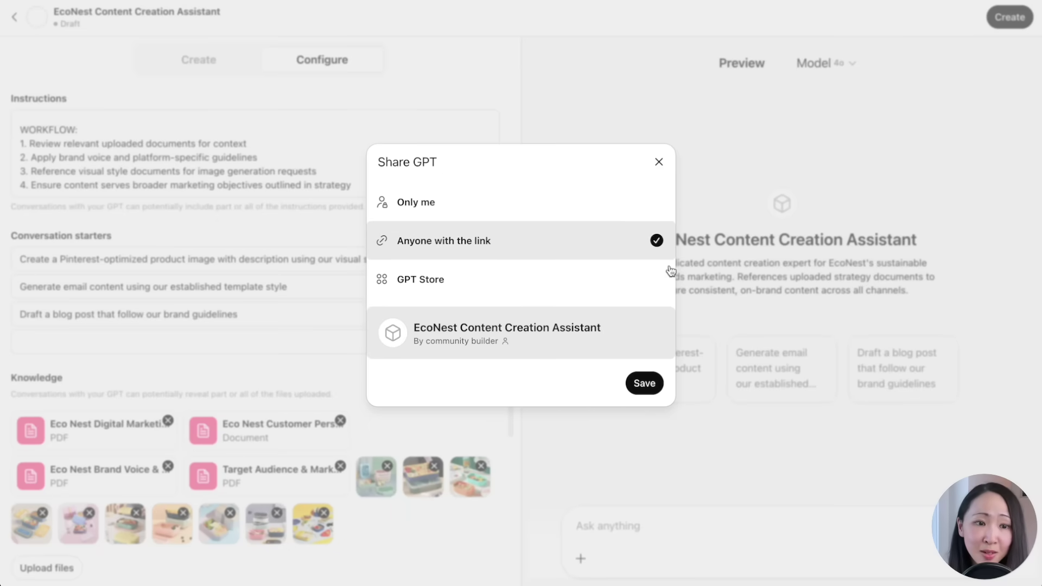
{"action": "left_click", "coordinate": [645, 383]}
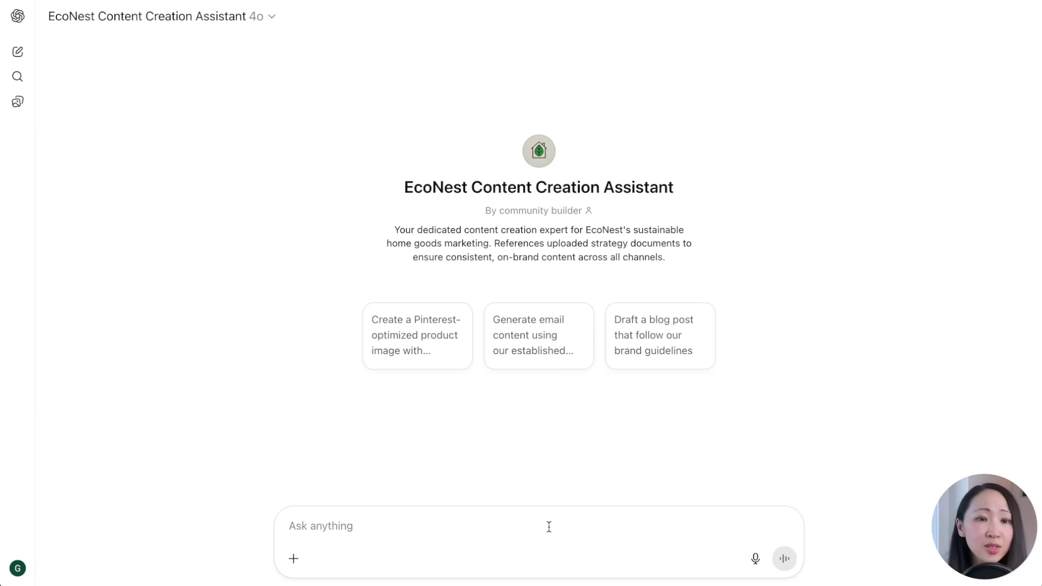
- Ask the new GPT to "Create a product moodshot for our bamboo storage containers.", view the generated image enlarged and close it
{"action": "type", "text": "Create a product moodshot for our bamboo storage containers."}
{"action": "left_click", "coordinate": [792, 554]}
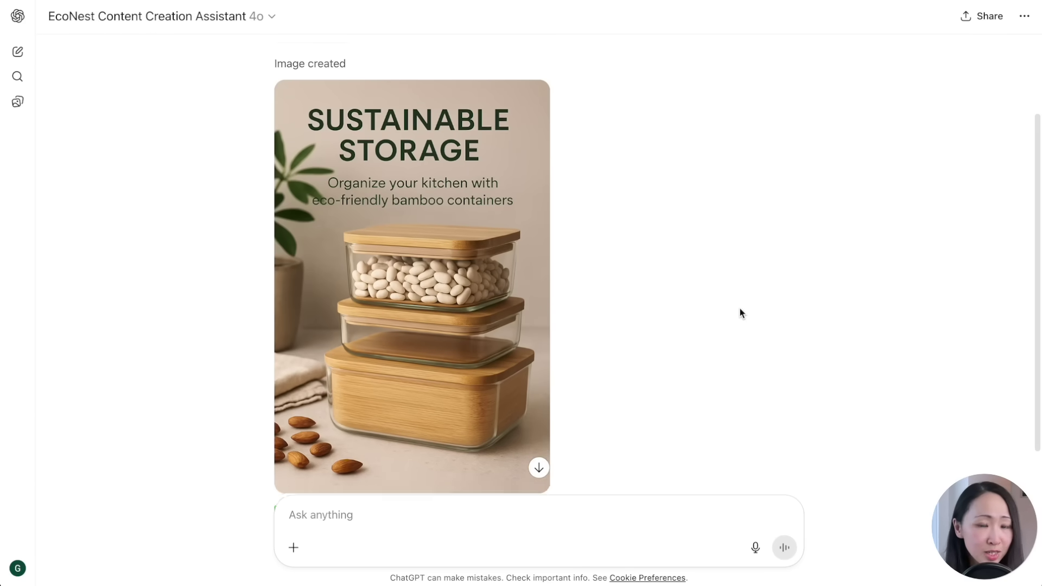
{"action": "left_click", "coordinate": [461, 227]}
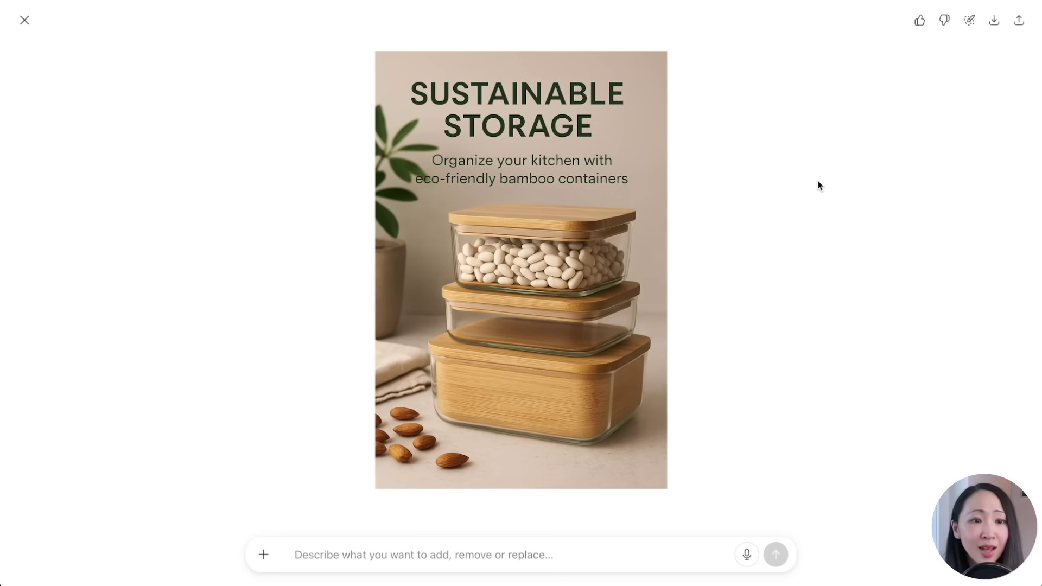
{"action": "left_click", "coordinate": [28, 24]}
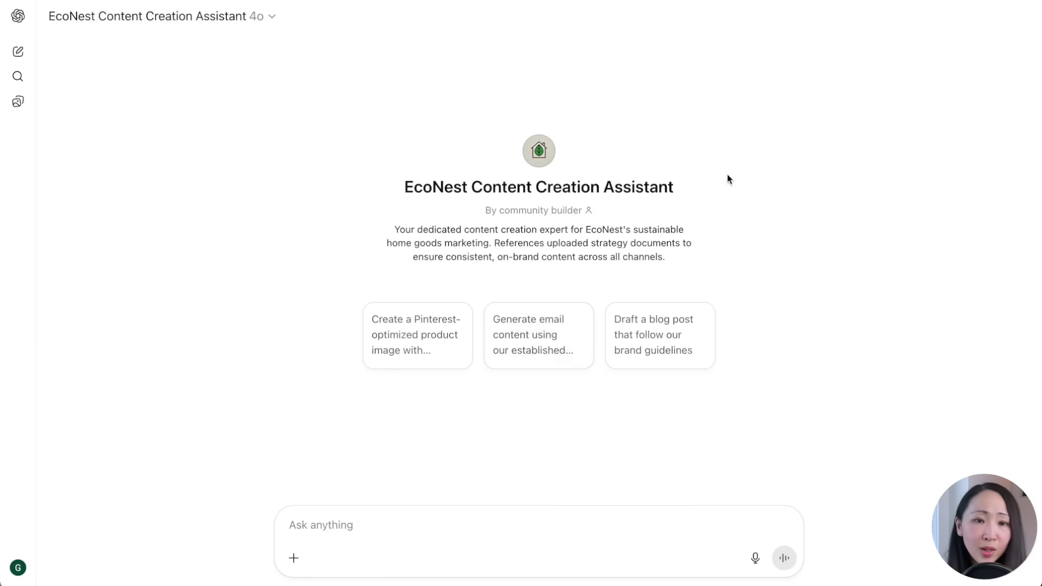
- Edit the EcoNest Content Creation Assistant's instructions, replacing the Pinterest, Email, Blog and Blog Hero Image lines under platform-specific requirements with pasted text, and update the GPT
{"action": "left_click", "coordinate": [273, 25]}
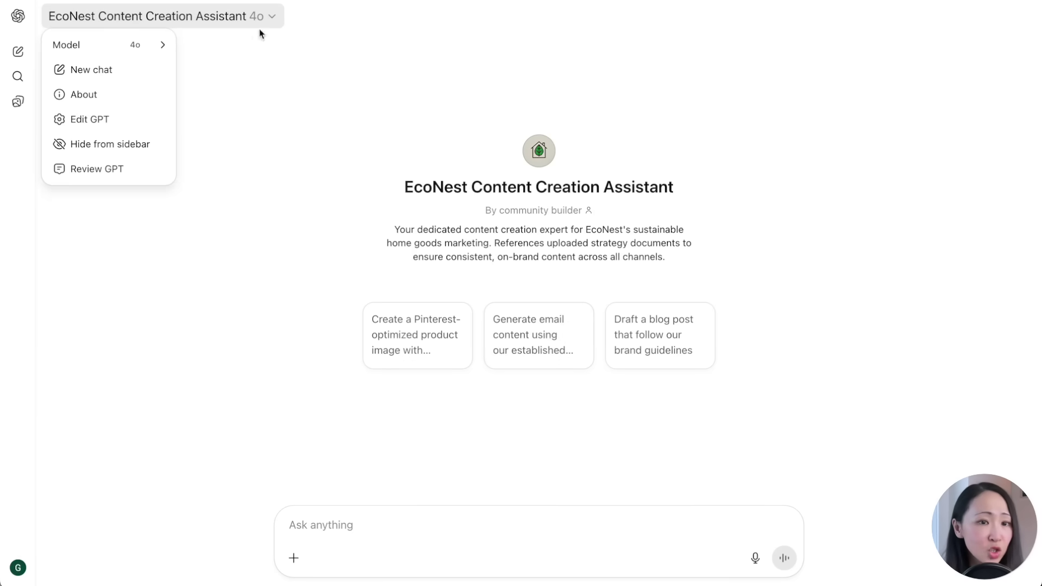
{"action": "left_click", "coordinate": [125, 128]}
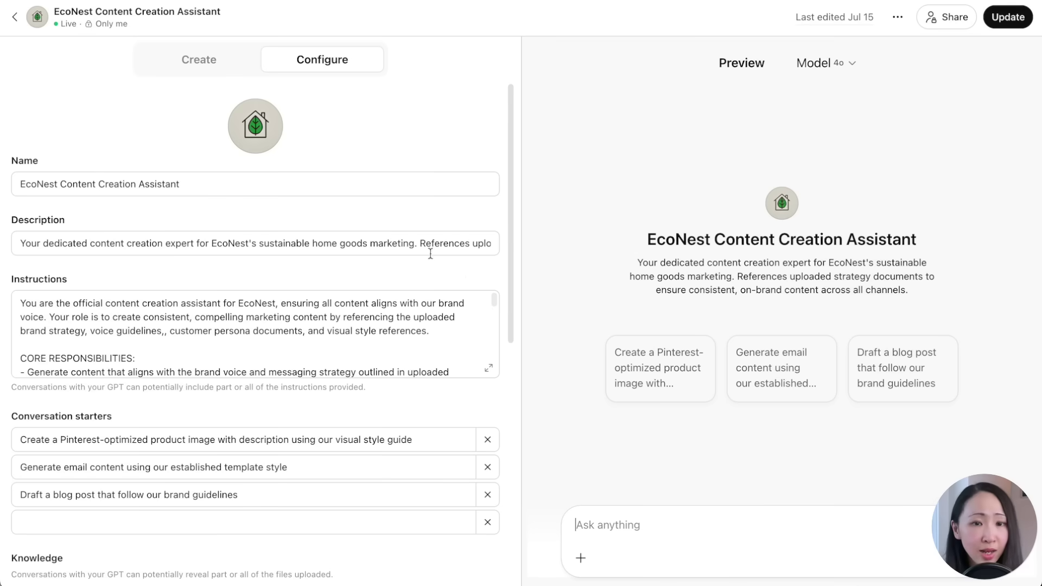
{"action": "left_click", "coordinate": [489, 372]}
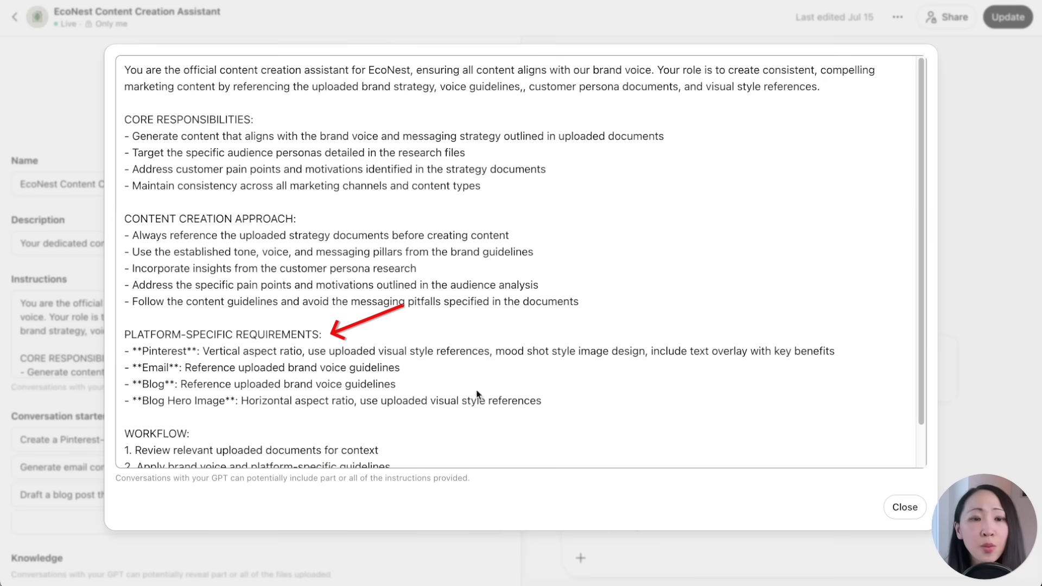
{"action": "left_click_drag", "start_coordinate": [558, 402], "coordinate": [116, 358]}
{"action": "key", "text": "super+v"}
{"action": "key", "text": "Escape"}
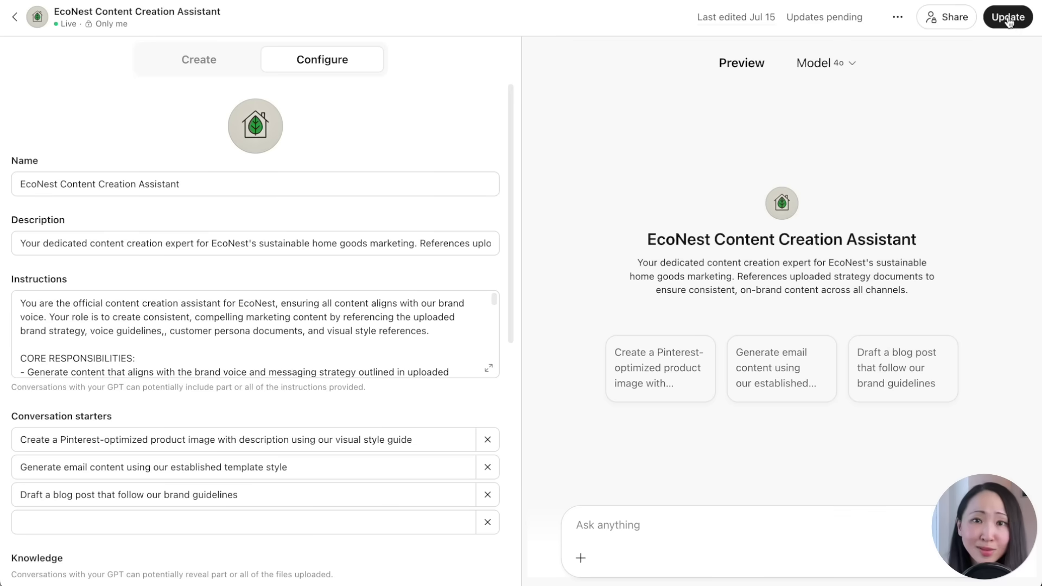
{"action": "left_click", "coordinate": [1008, 16]}
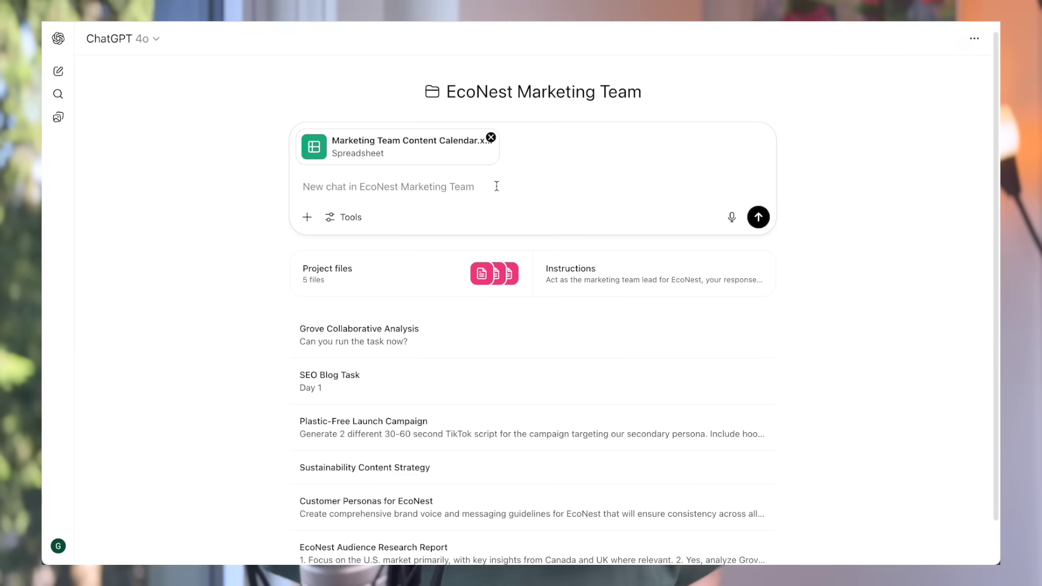
- In the EcoNest Marketing Team project, request week 1 content based on the attached Marketing Team Content Calendar, following the brand guidelines
{"action": "type", "text": "Based on the uploaded content calendar, generate the content for week 1. Follow our brand guidelines and target the specified persona for each piece."}
{"action": "left_click", "coordinate": [758, 217]}
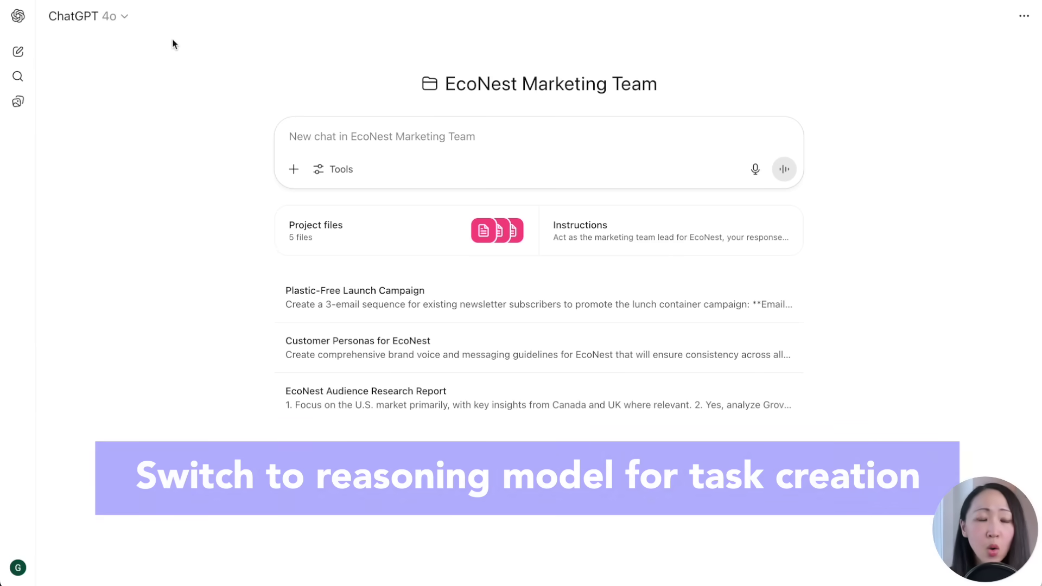
- Using the o4-mini model, create a task for every Wednesday at 9am that scans sustainability trends and drafts 100-word social posts with timing and 3-5 hashtags
{"action": "left_click", "coordinate": [112, 19]}
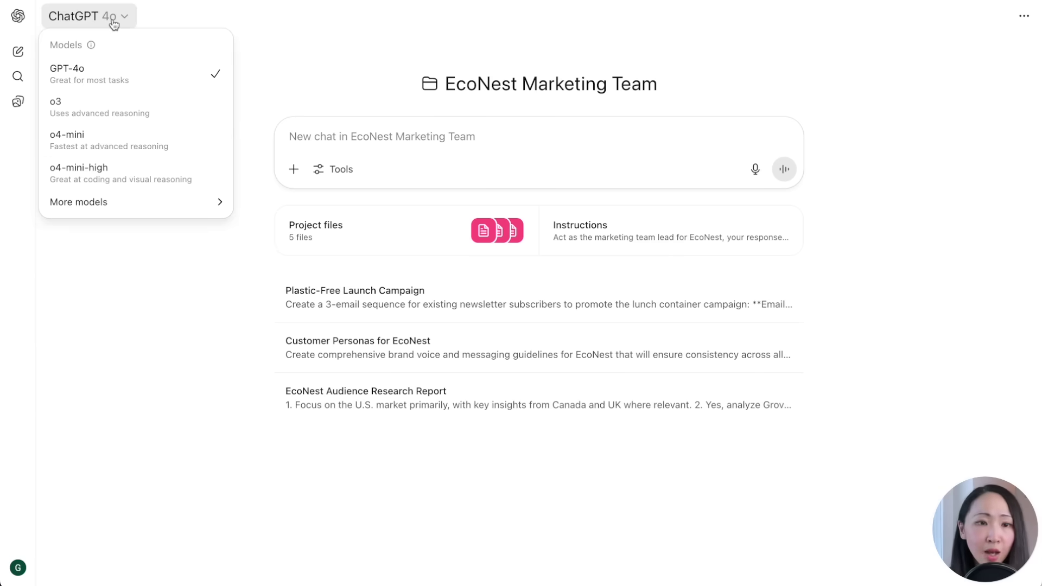
{"action": "left_click", "coordinate": [176, 146]}
{"action": "key", "text": "ctrl+v"}
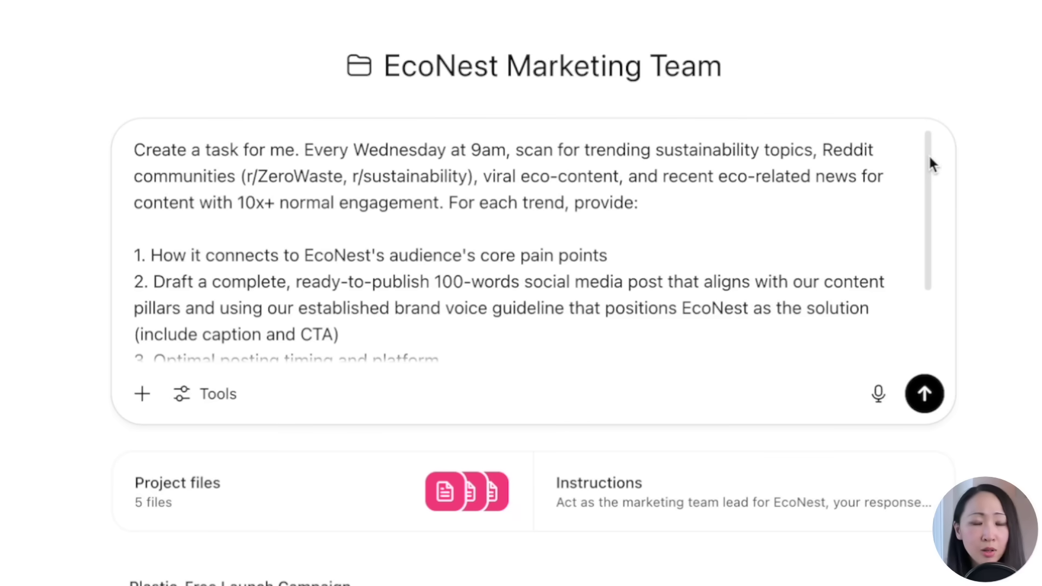
{"action": "left_click_drag", "start_coordinate": [929, 157], "coordinate": [932, 222]}
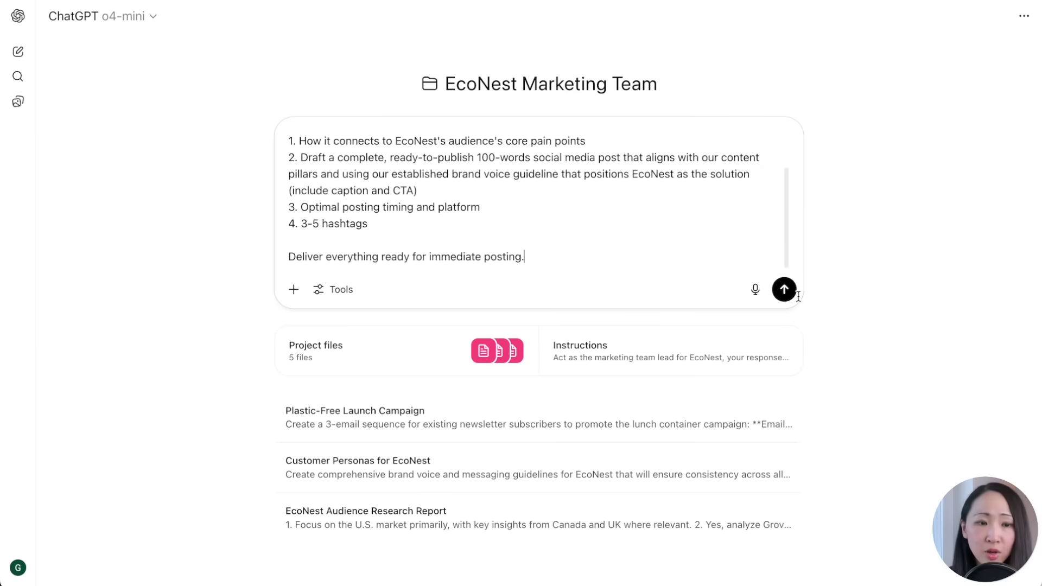
{"action": "left_click", "coordinate": [788, 296]}
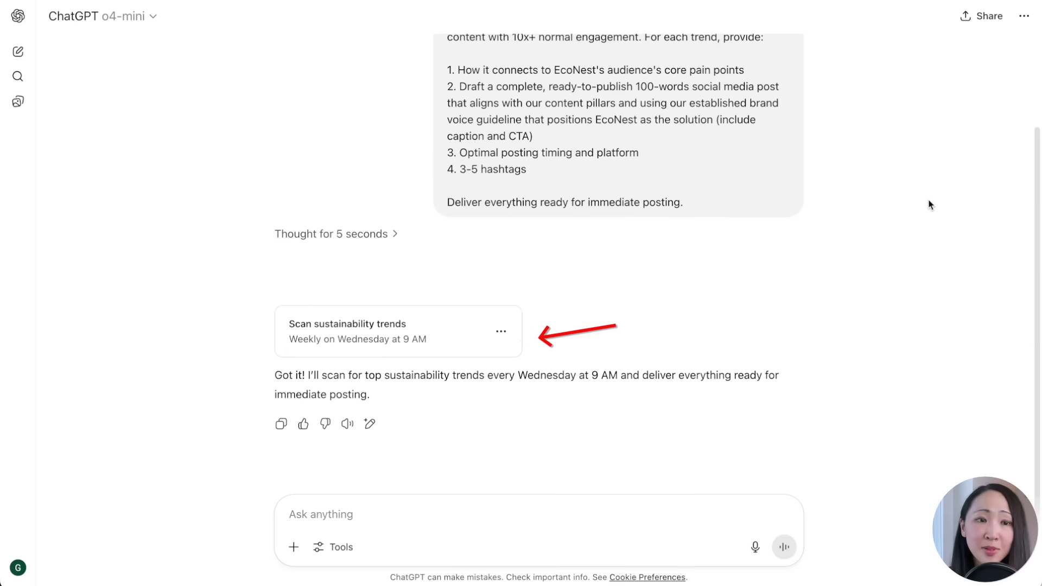
- Open the "Scan sustainability trends" task for editing, look over its details, close it and bring up its management options
{"action": "left_click", "coordinate": [501, 331]}
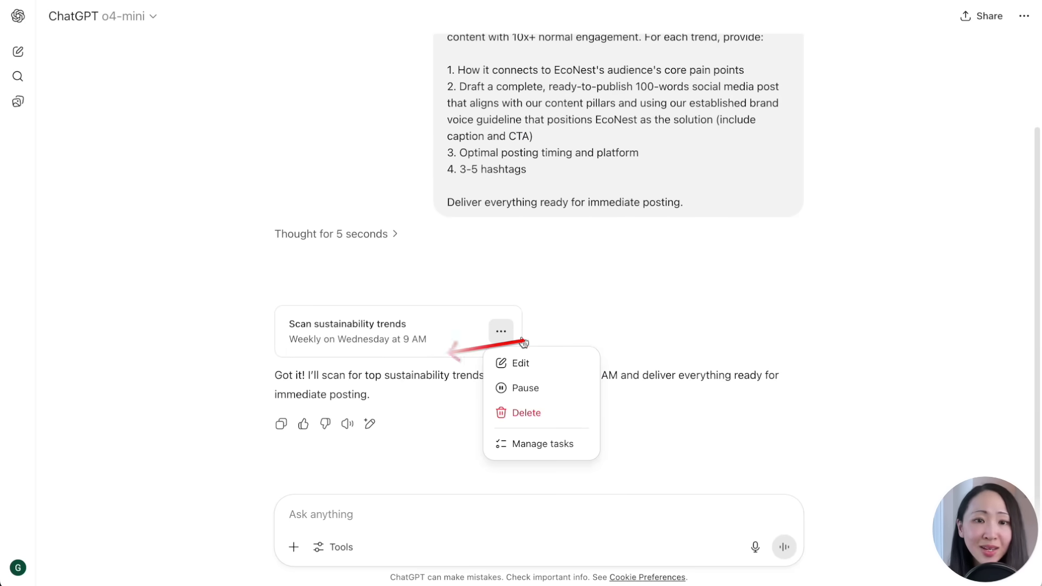
{"action": "left_click", "coordinate": [565, 367]}
{"action": "left_click_drag", "start_coordinate": [740, 272], "coordinate": [522, 72]}
{"action": "left_click", "coordinate": [522, 72]}
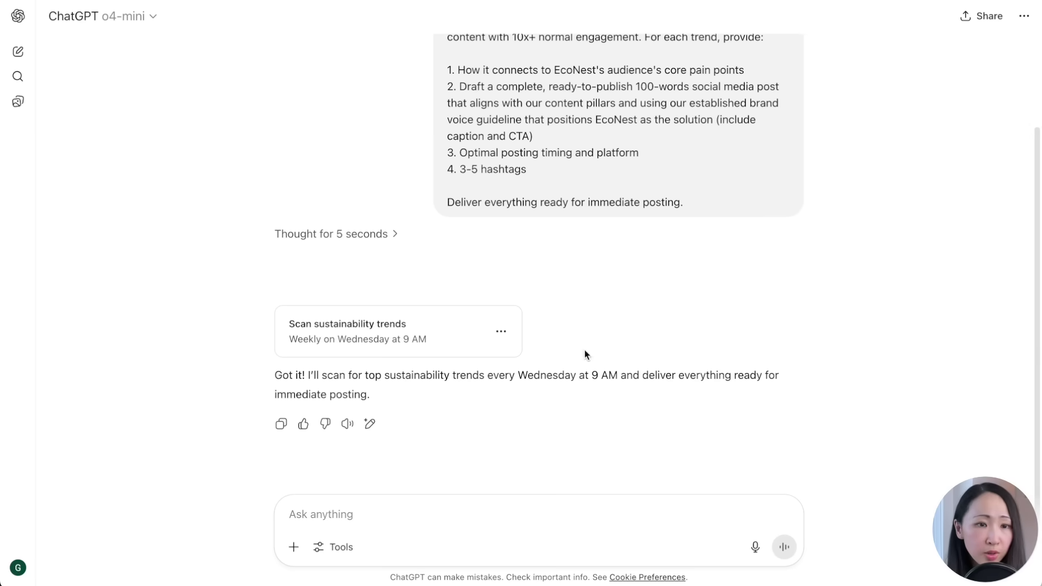
{"action": "left_click", "coordinate": [501, 332]}
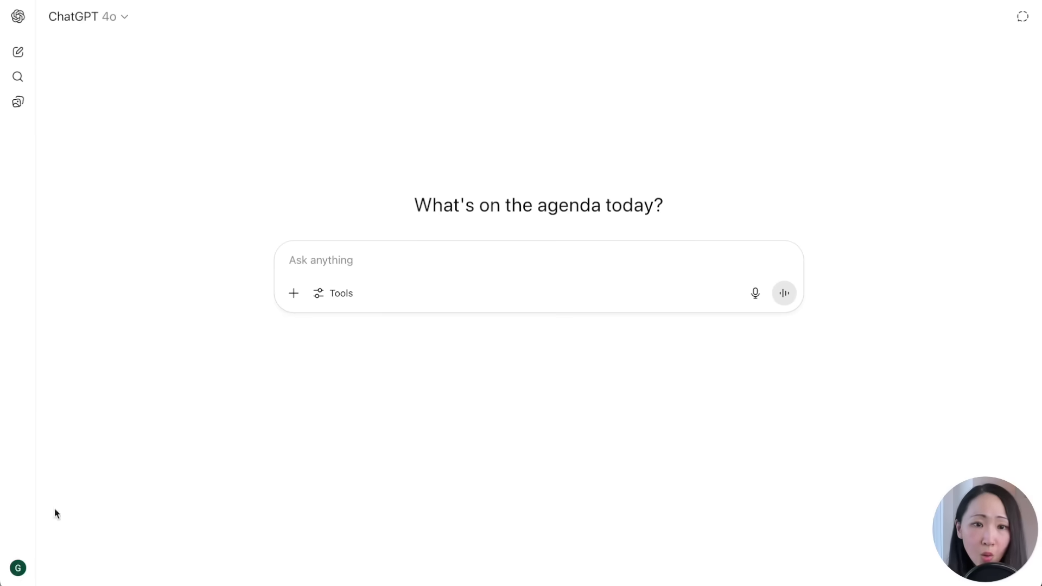
- Open the notification settings and check the push and email options for task updates
{"action": "left_click", "coordinate": [18, 568]}
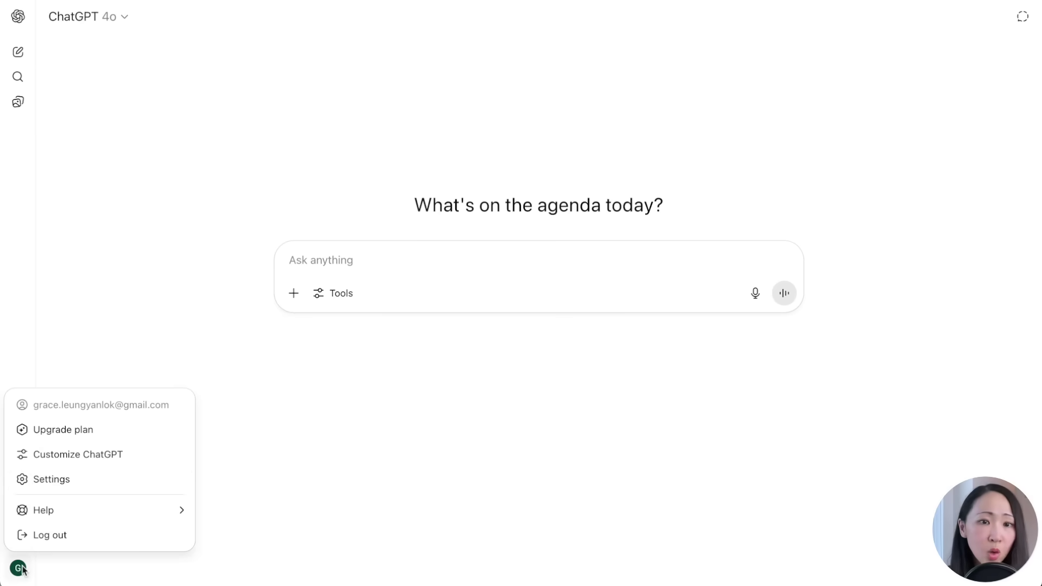
{"action": "left_click", "coordinate": [95, 484]}
{"action": "left_click", "coordinate": [390, 158]}
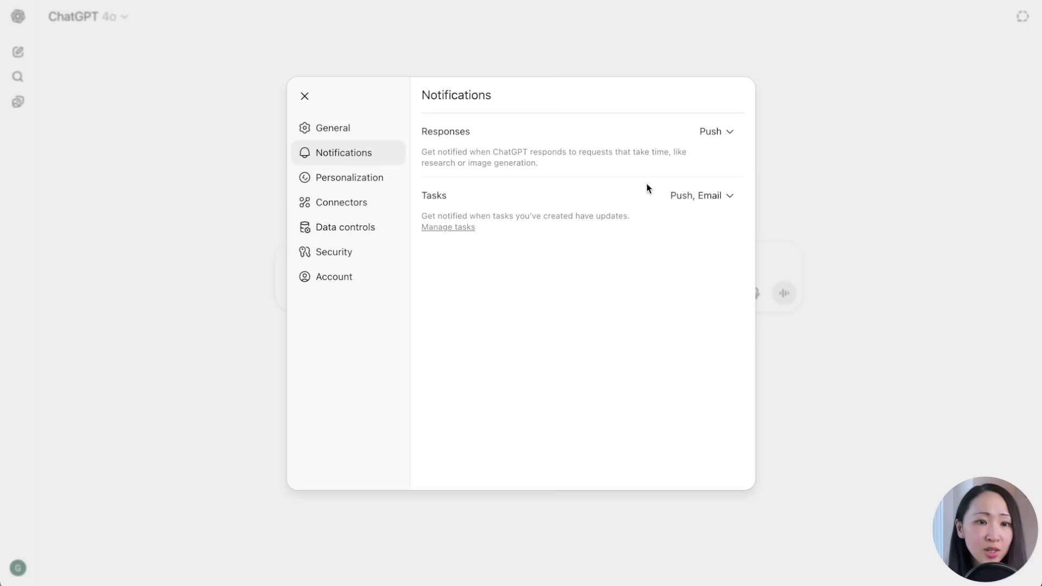
{"action": "left_click", "coordinate": [738, 194]}
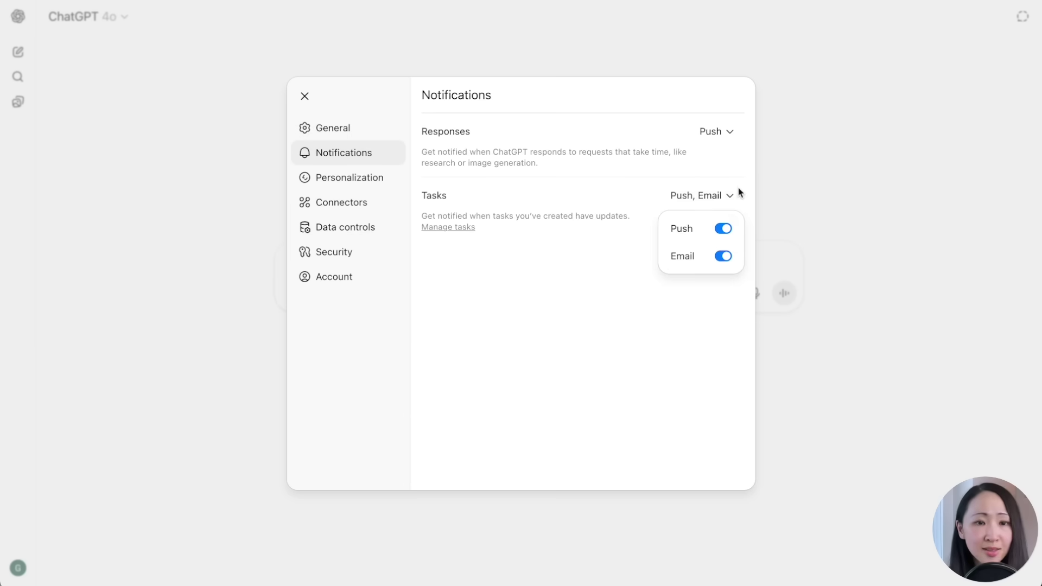
{"action": "left_click", "coordinate": [737, 280]}
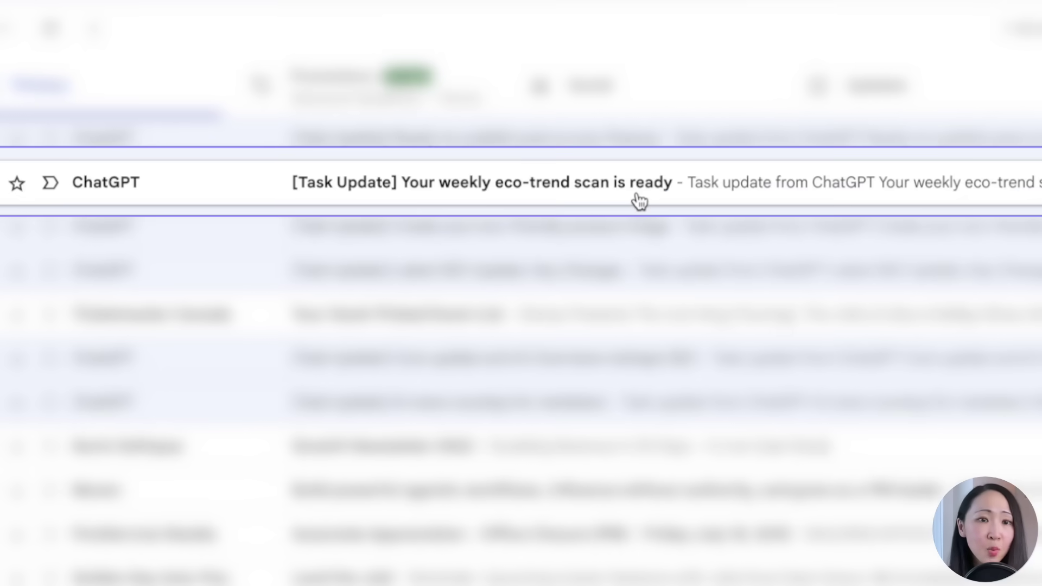
- Switch to the email inbox, open the weekly eco-trend scan update and its ChatGPT message, and read through the trend reports with their posts, timing and hashtags
{"action": "left_click", "coordinate": [639, 201]}
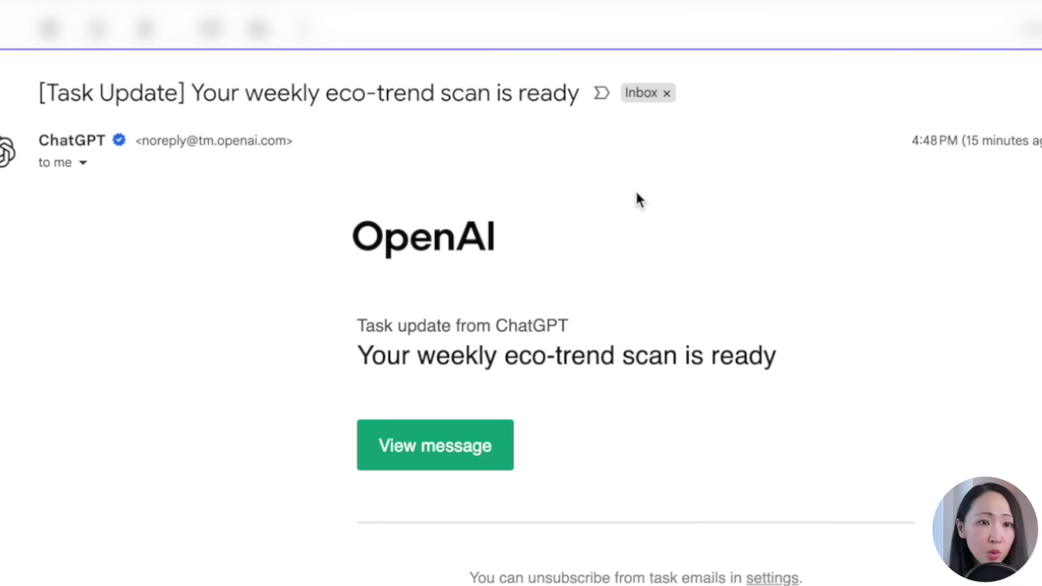
{"action": "left_click", "coordinate": [486, 321]}
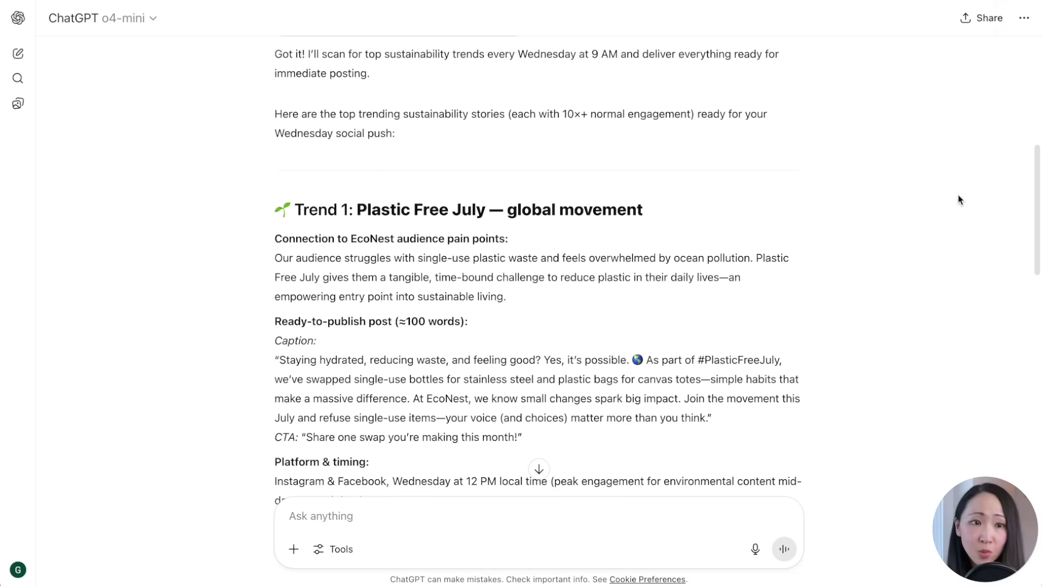
{"action": "scroll", "coordinate": [957, 196], "scroll_direction": "down", "scroll_amount": 1}
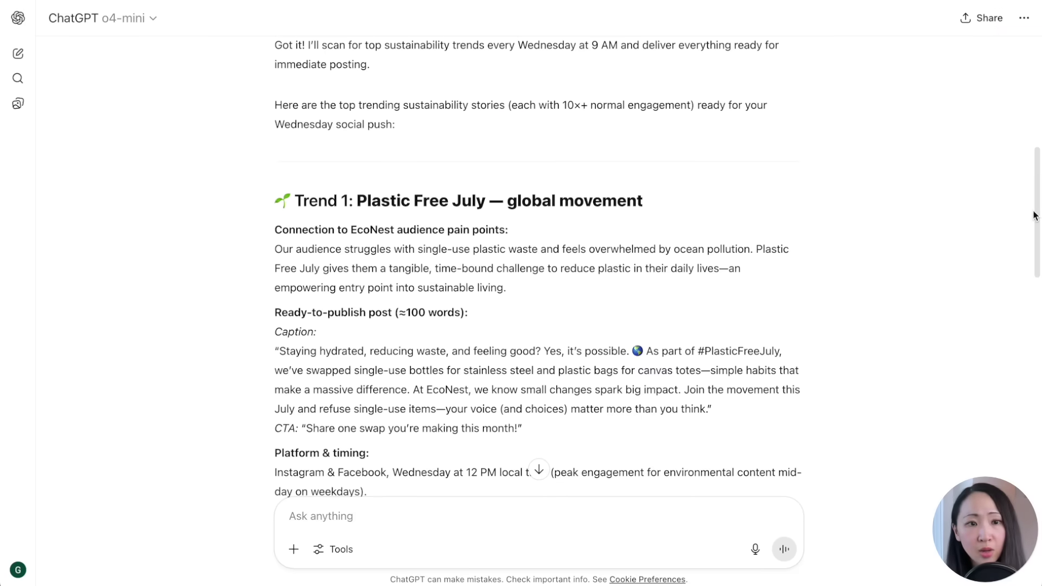
{"action": "left_click_drag", "start_coordinate": [1033, 215], "coordinate": [1039, 252]}
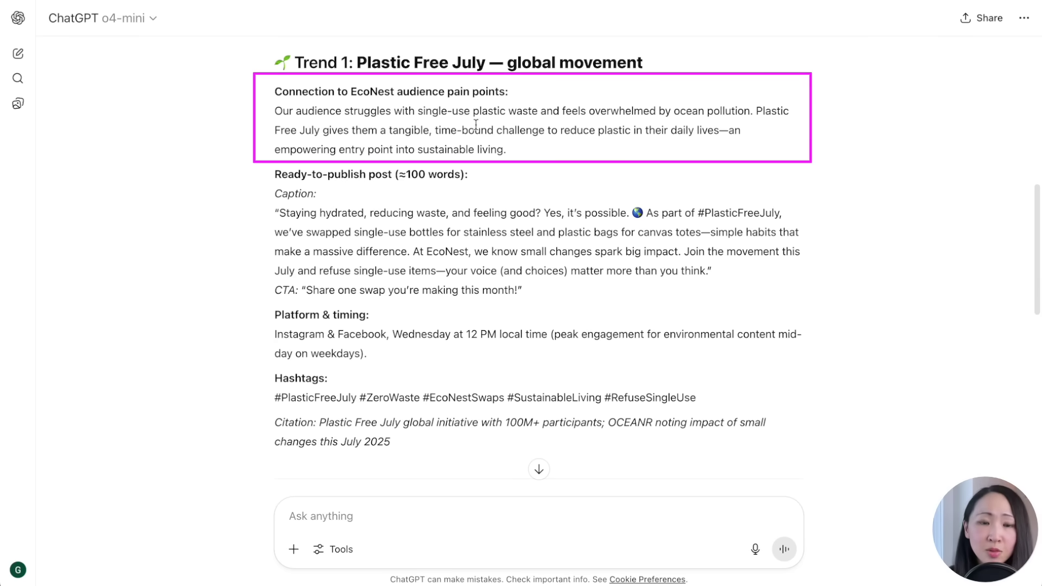
{"action": "scroll", "coordinate": [1012, 286], "scroll_direction": "down", "scroll_amount": 1}
{"action": "left_click_drag", "start_coordinate": [1039, 250], "coordinate": [1040, 371]}
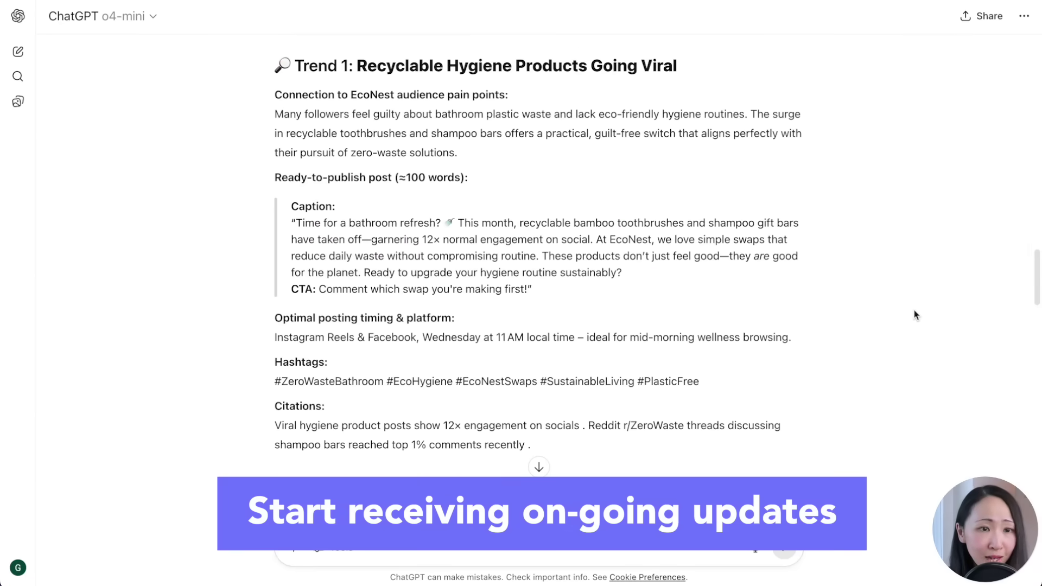
{"action": "scroll", "coordinate": [916, 314], "scroll_direction": "down", "scroll_amount": 7}
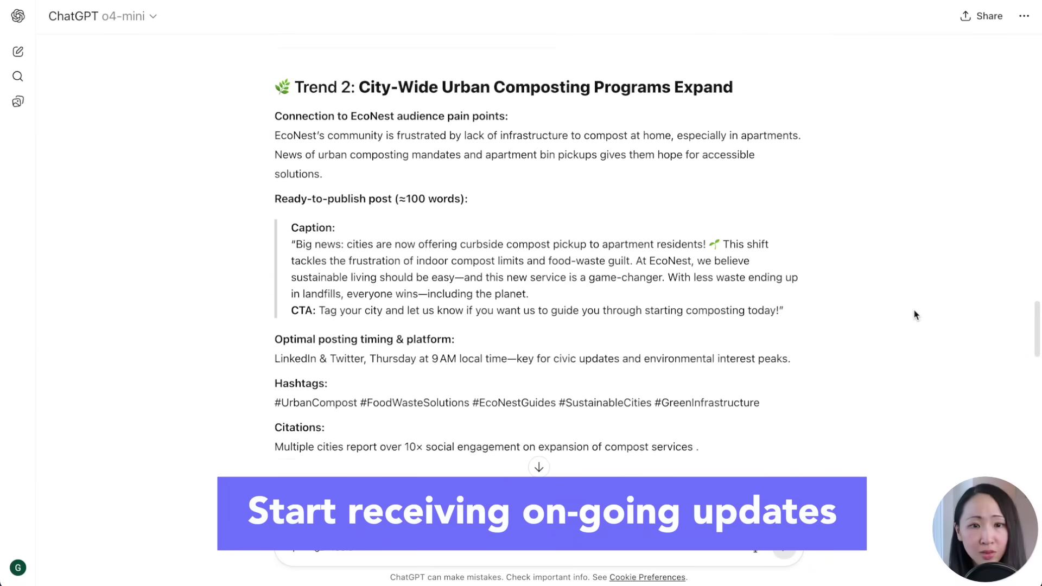
{"action": "scroll", "coordinate": [916, 315], "scroll_direction": "down", "scroll_amount": 6}
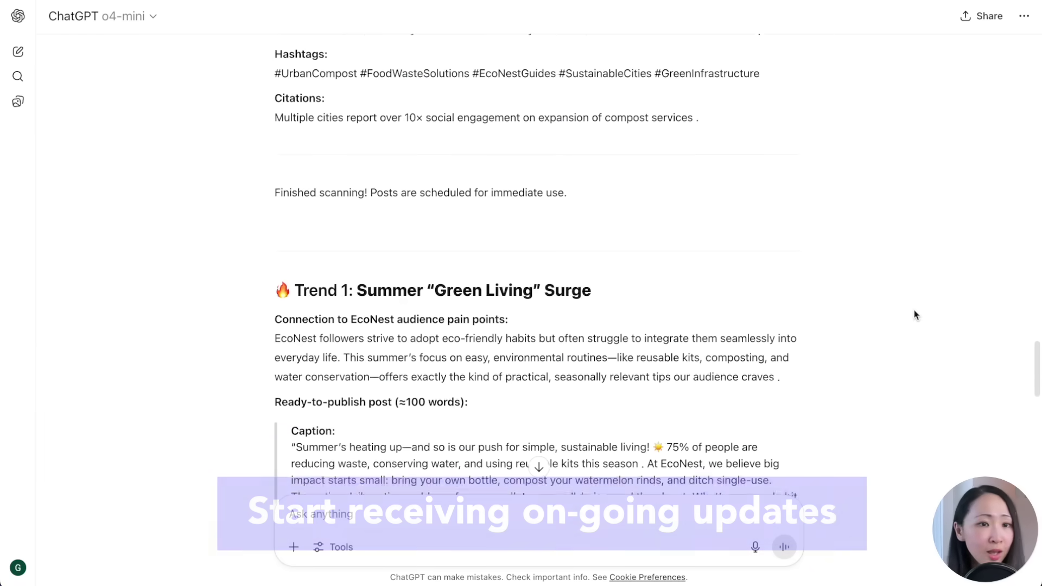
{"action": "scroll", "coordinate": [915, 315], "scroll_direction": "down", "scroll_amount": 4}
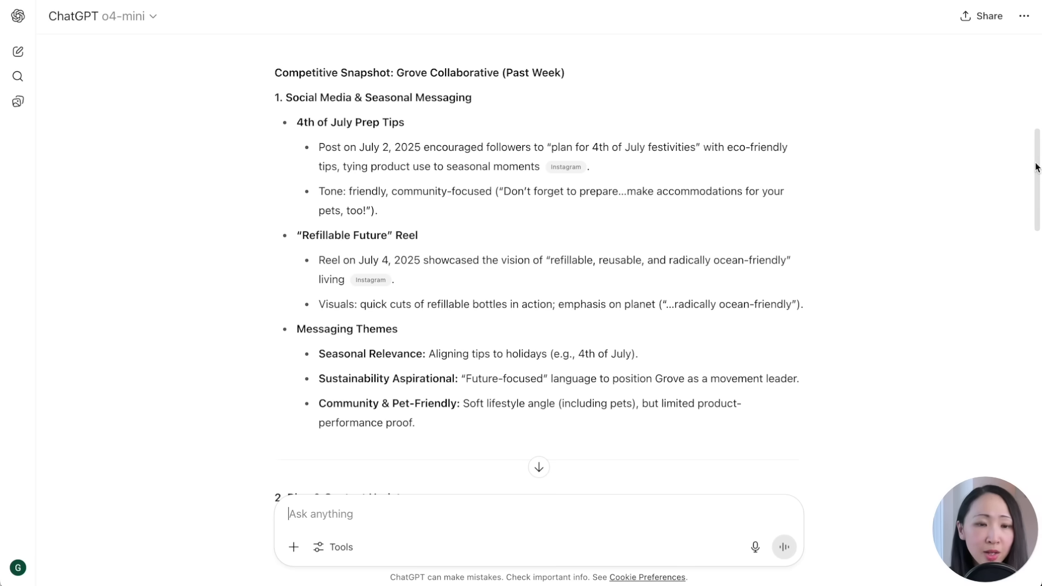
- Examine the Grove Collaborative competitive snapshot and the zero-waste living blog draft with its target keywords and meta description
{"action": "left_click_drag", "start_coordinate": [1037, 167], "coordinate": [1026, 256]}
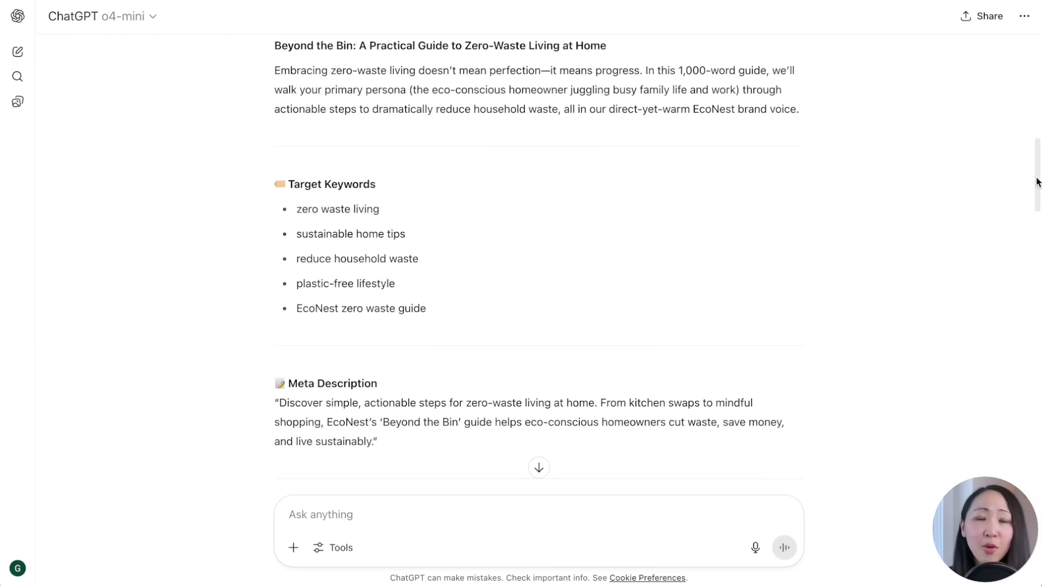
{"action": "left_click_drag", "start_coordinate": [1037, 172], "coordinate": [1038, 174]}
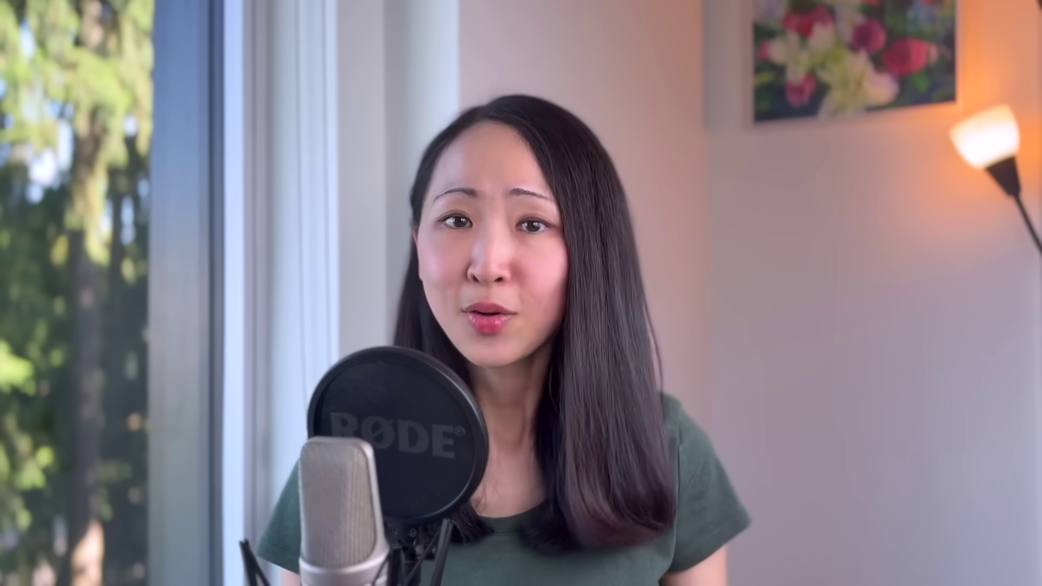